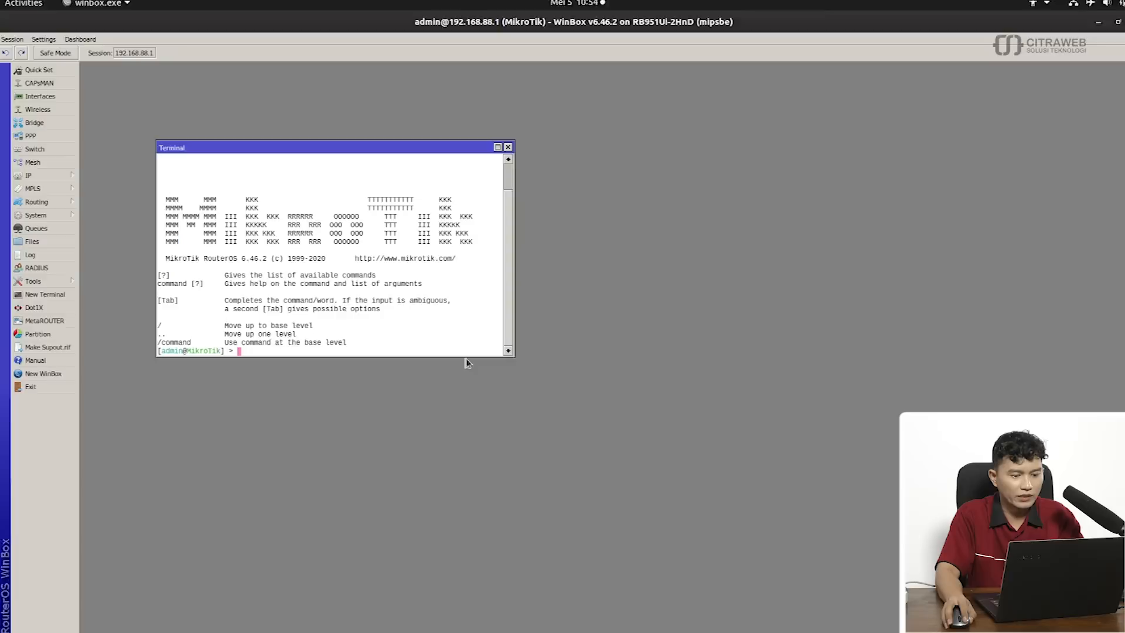
# Enlarge the terminal window, test the router's internet connection by pinging 8.8.8.8, and stop the ping
pyautogui.moveTo(515, 357); pyautogui.dragTo(682, 409)
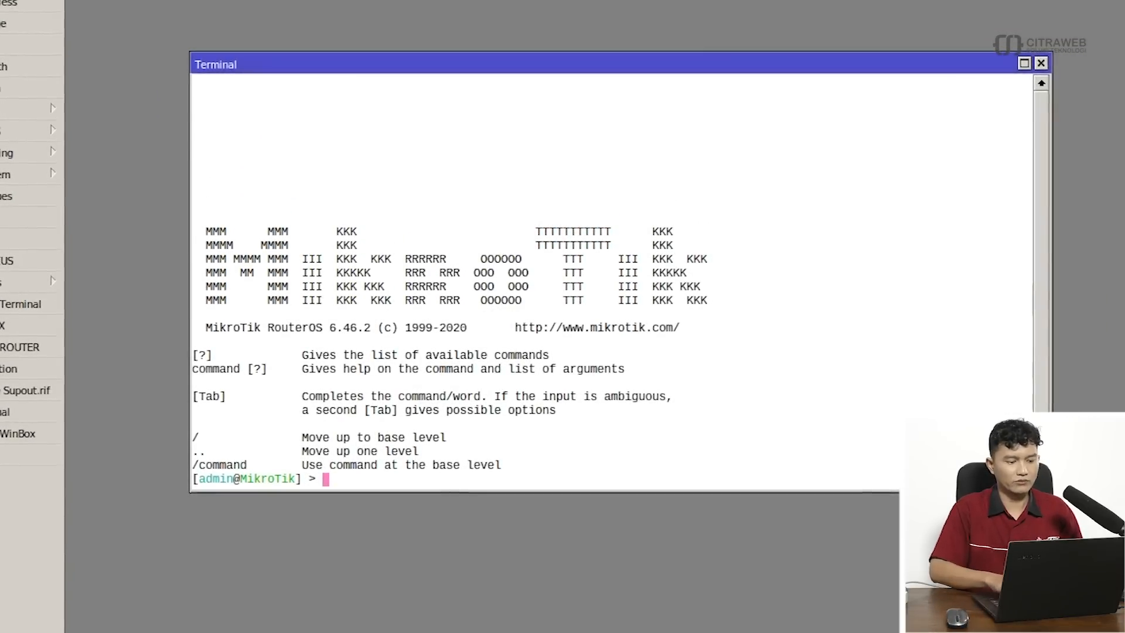
pyautogui.press('Return')
pyautogui.write('ping 8.8.8.8')
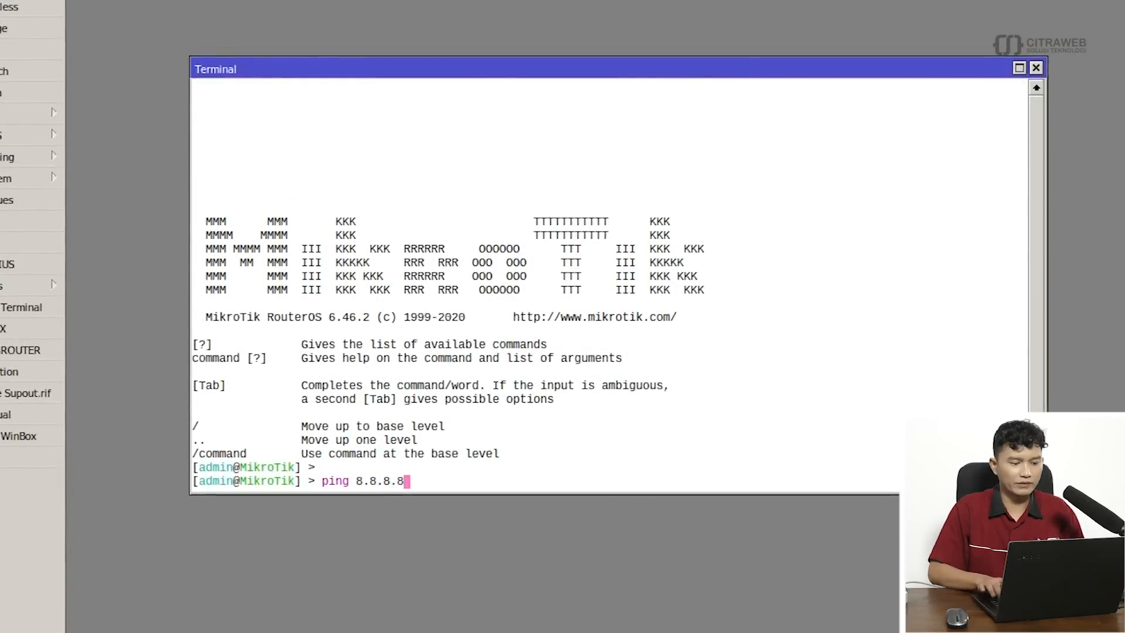
pyautogui.press('Return')
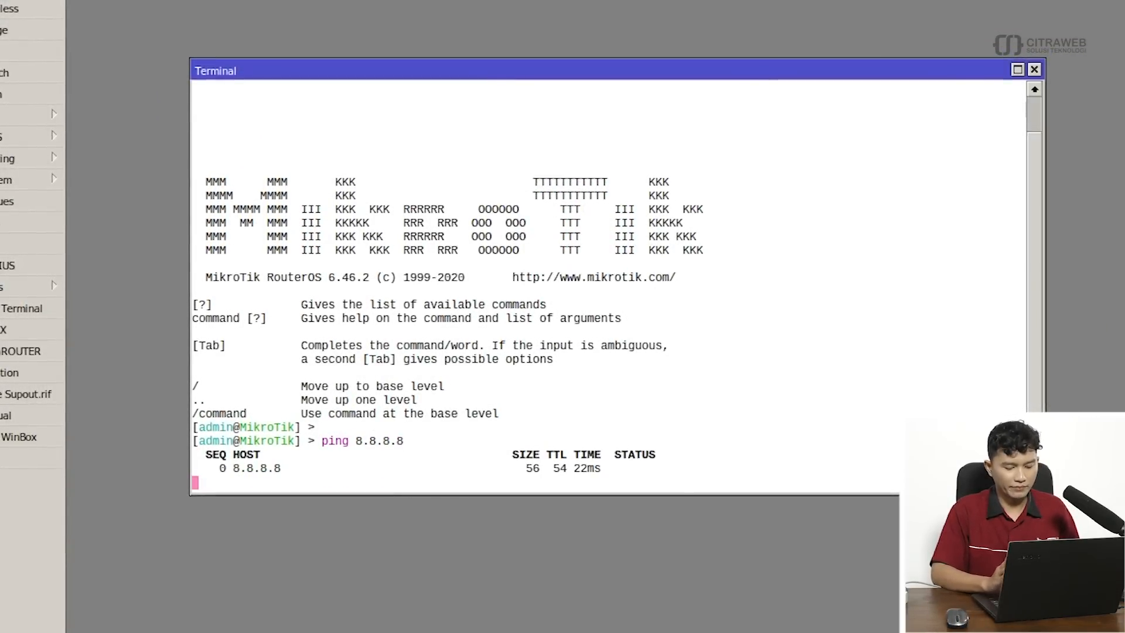
pyautogui.hotkey('ctrl', 'c')
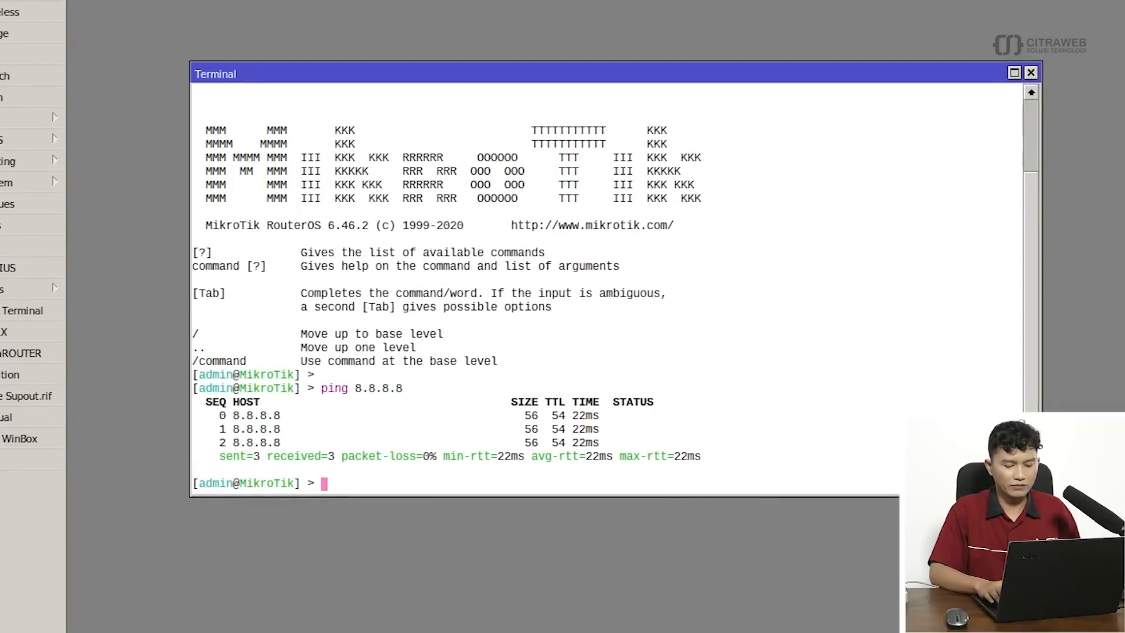
# Test DNS resolution by pinging google.co.id, stop the ping, and close the terminal
pyautogui.write('ping ')
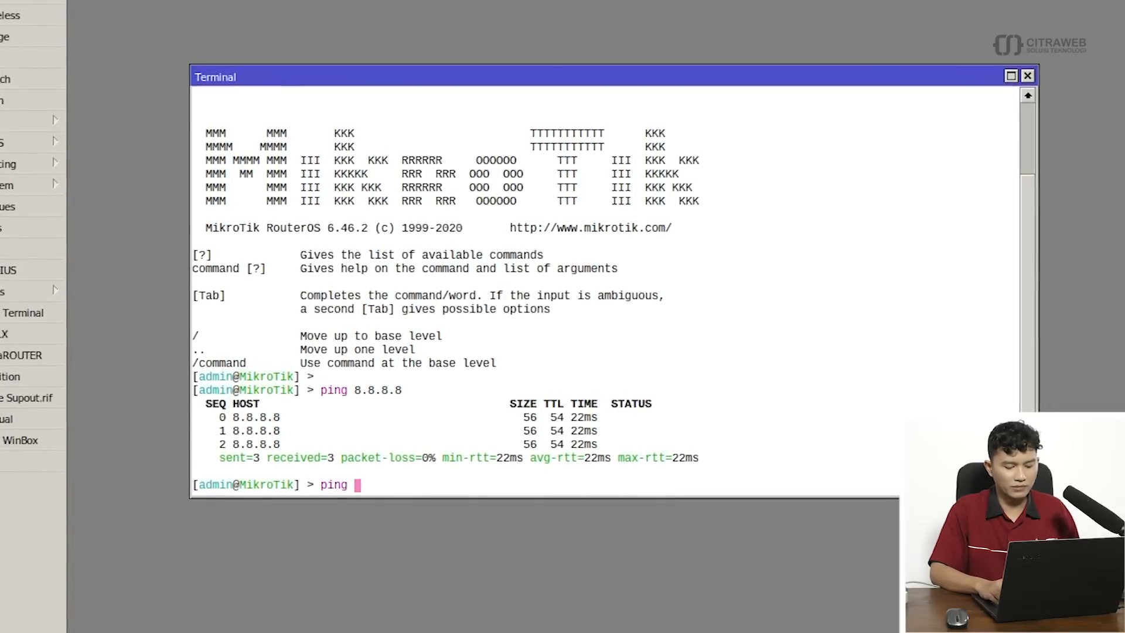
pyautogui.write('google.co.id')
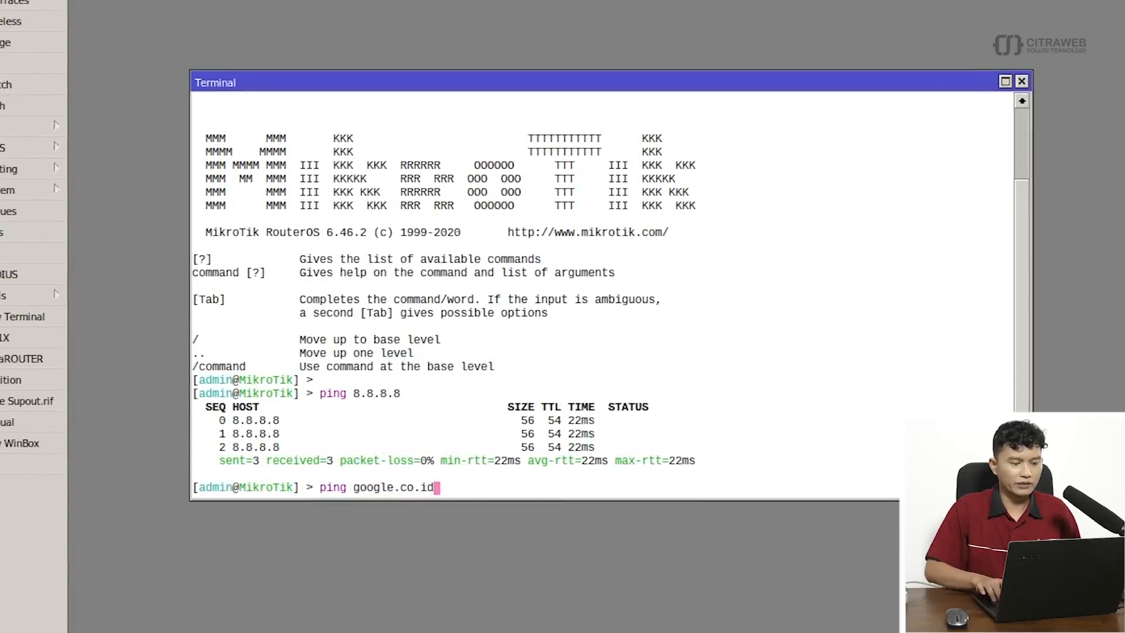
pyautogui.press('Return')
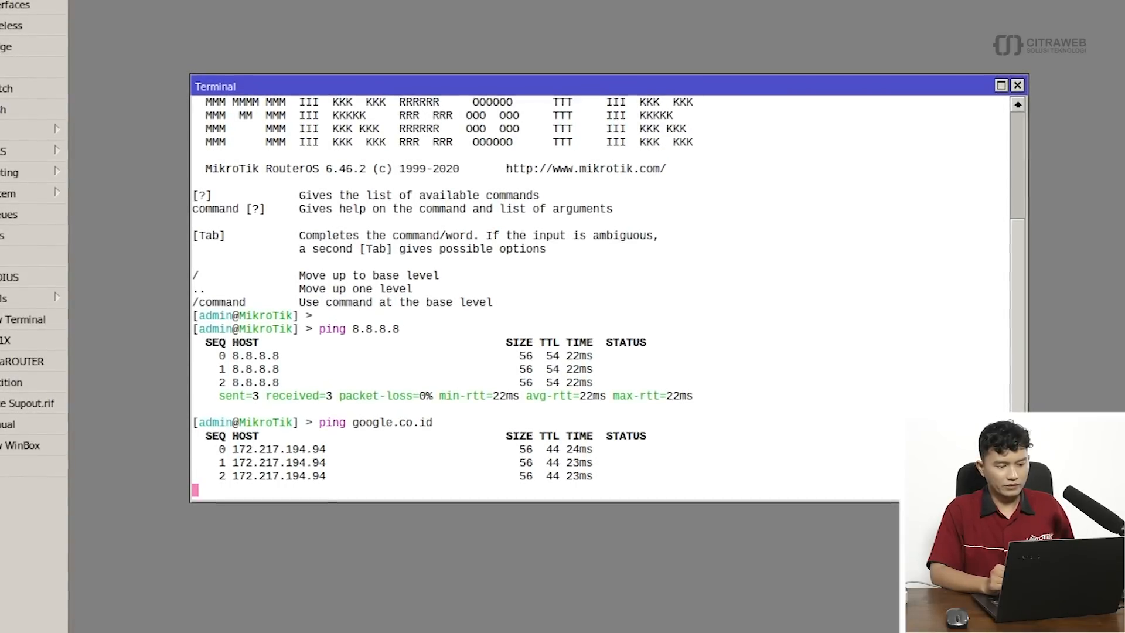
pyautogui.hotkey('ctrl', 'c')
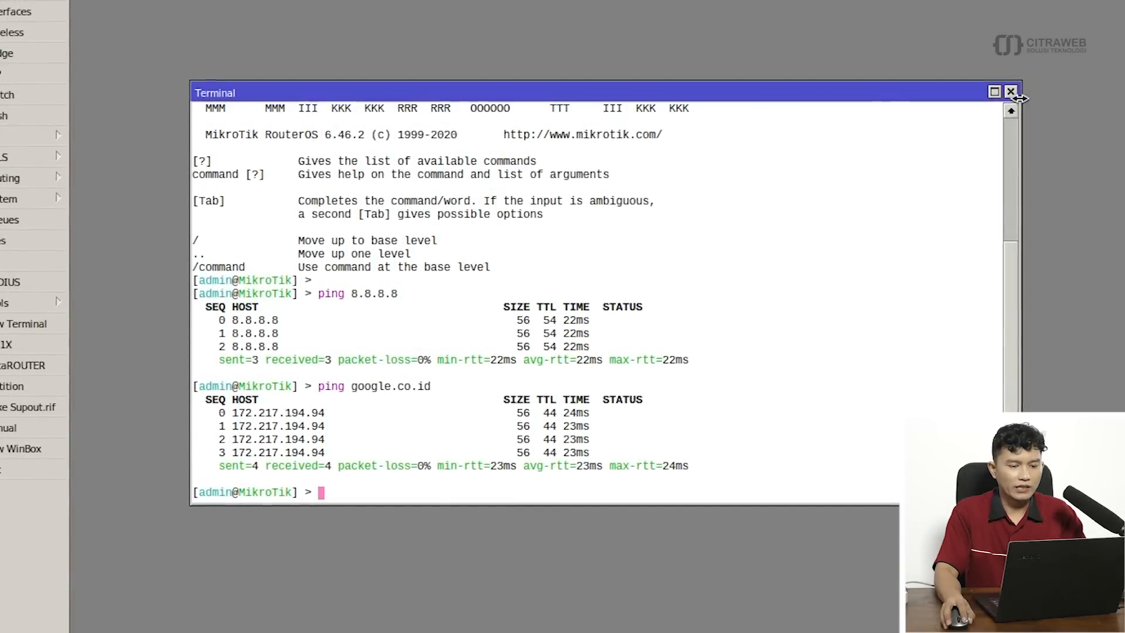
pyautogui.click(1011, 90)
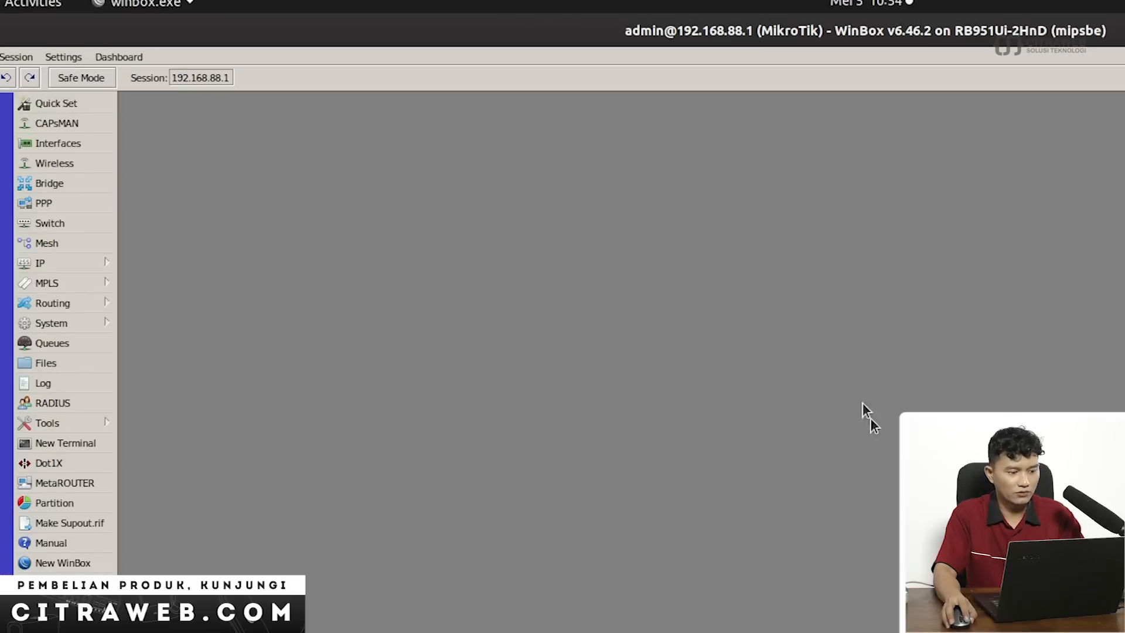
# Open the IP firewall's Mangle rule list
pyautogui.click(104, 264)
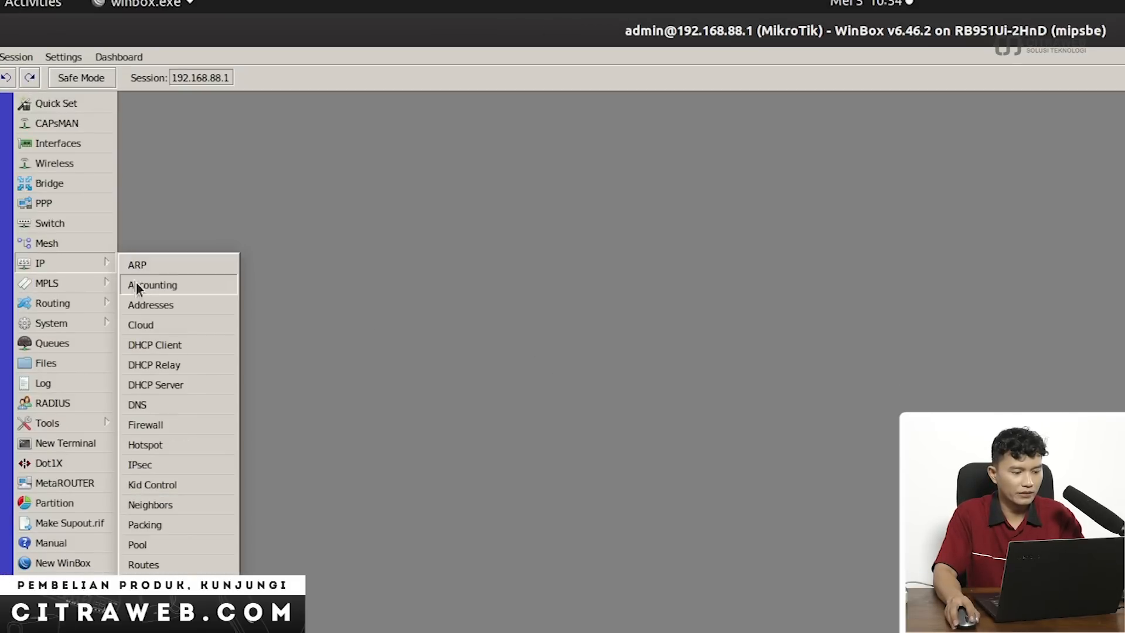
pyautogui.click(154, 426)
pyautogui.moveTo(254, 103); pyautogui.dragTo(342, 103)
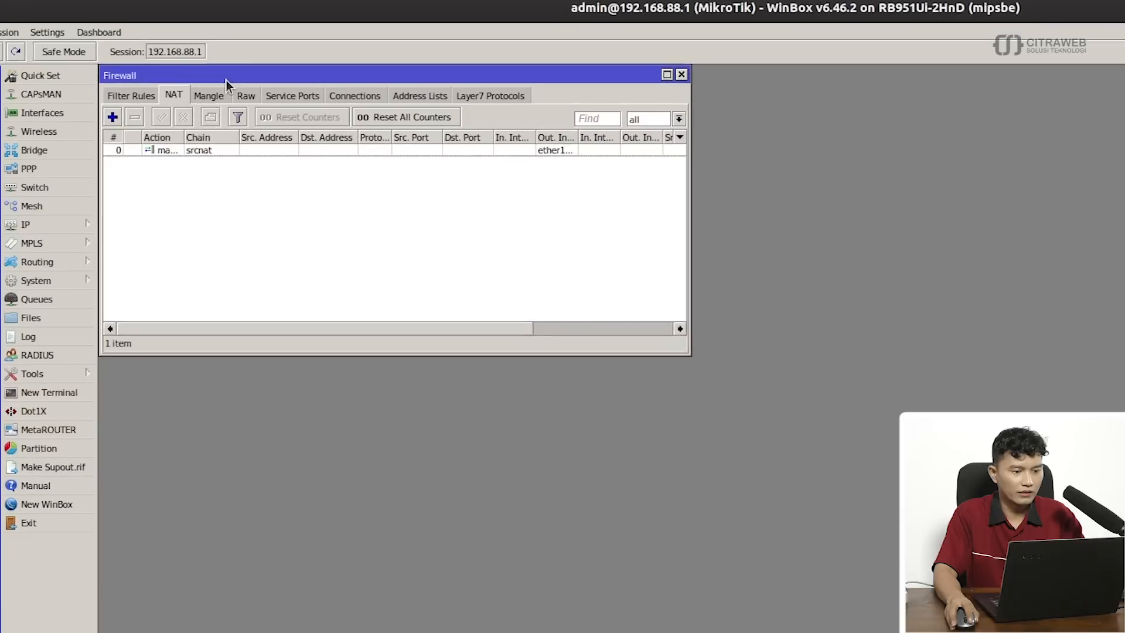
pyautogui.moveTo(299, 68); pyautogui.dragTo(322, 68)
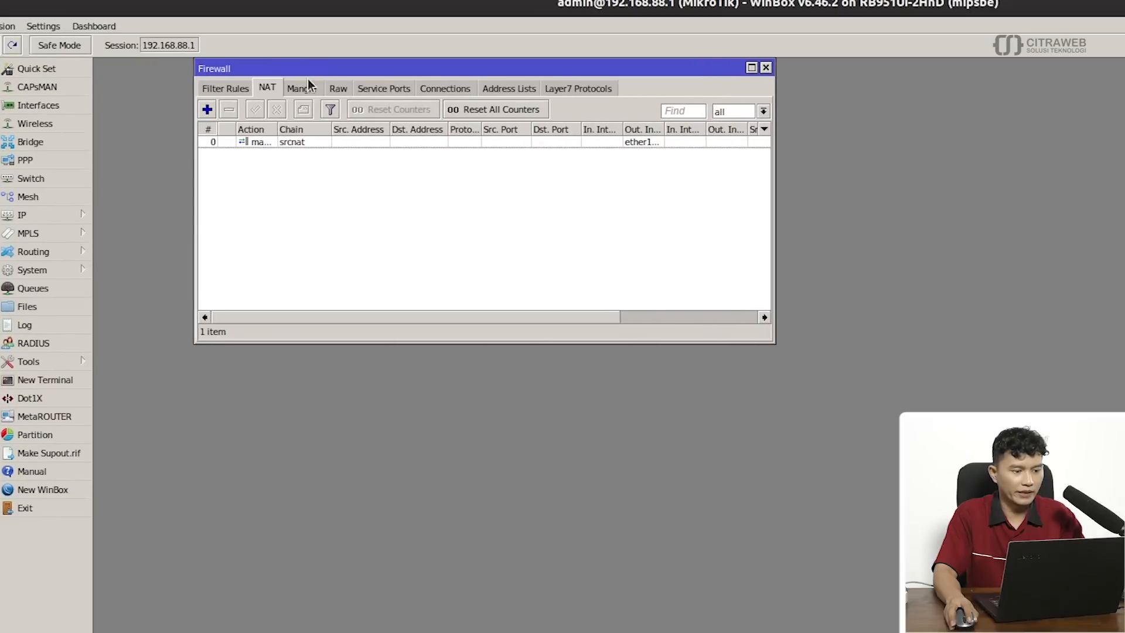
pyautogui.click(301, 87)
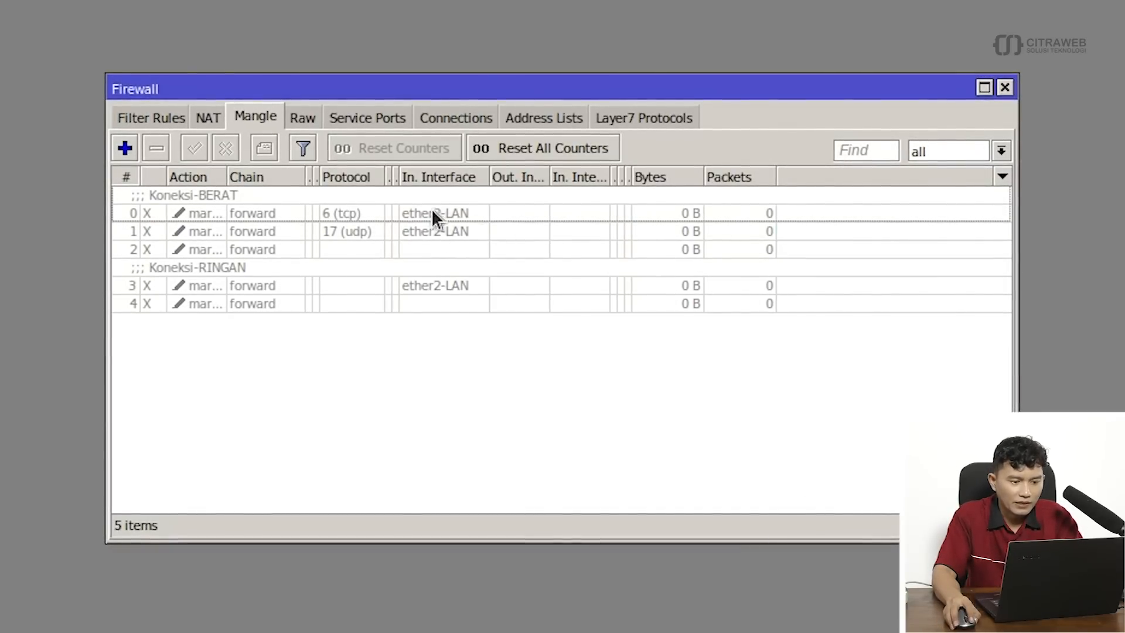
# Open the TCP rule under Koneksi-BERAT and examine its chain, protocol and incoming interface
pyautogui.doubleClick(391, 215)
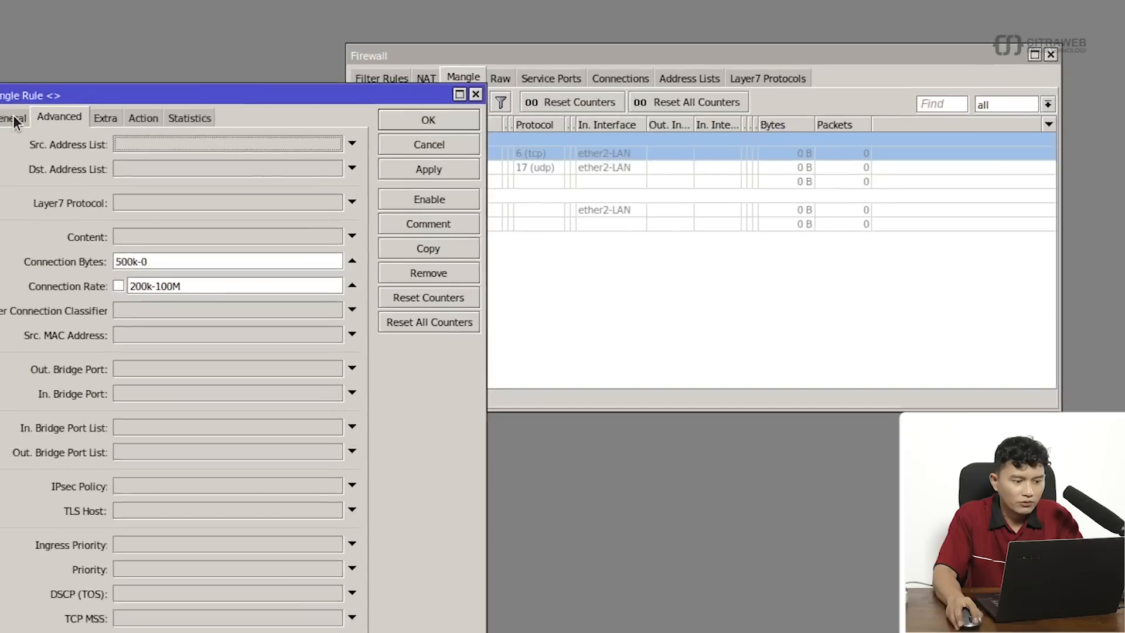
pyautogui.click(13, 115)
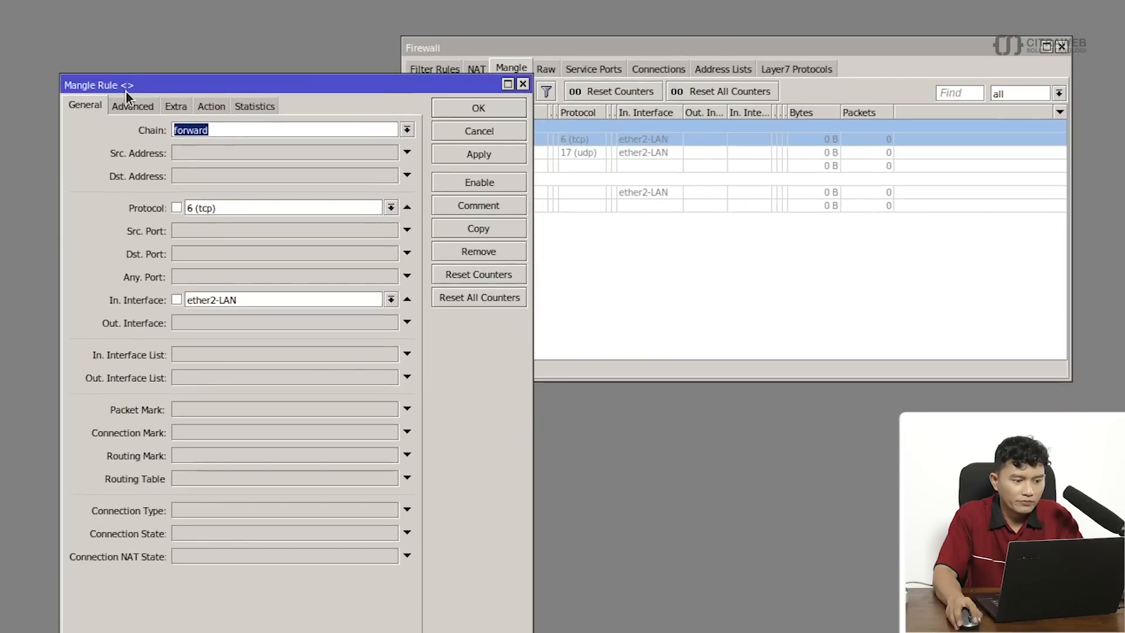
pyautogui.moveTo(318, 89); pyautogui.dragTo(654, 245)
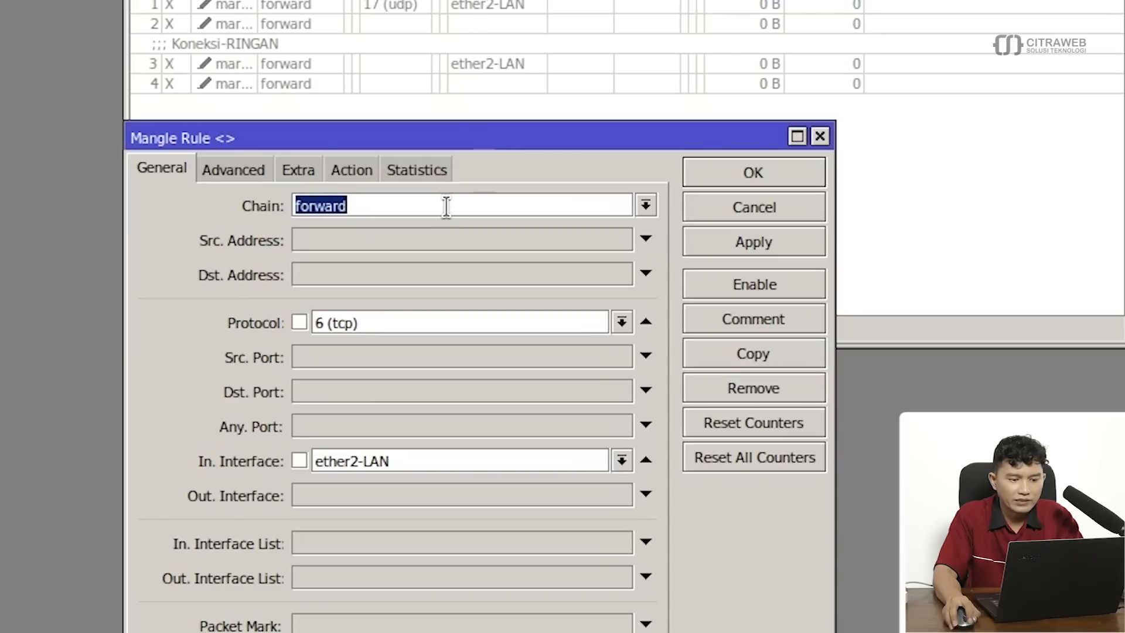
pyautogui.click(447, 206)
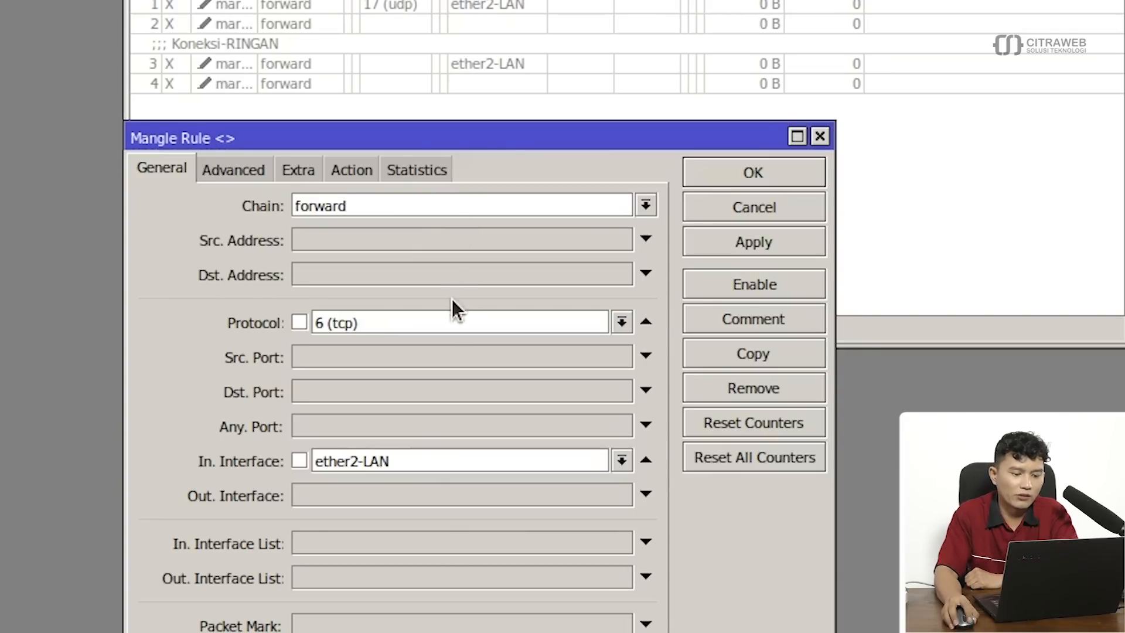
pyautogui.click(437, 320)
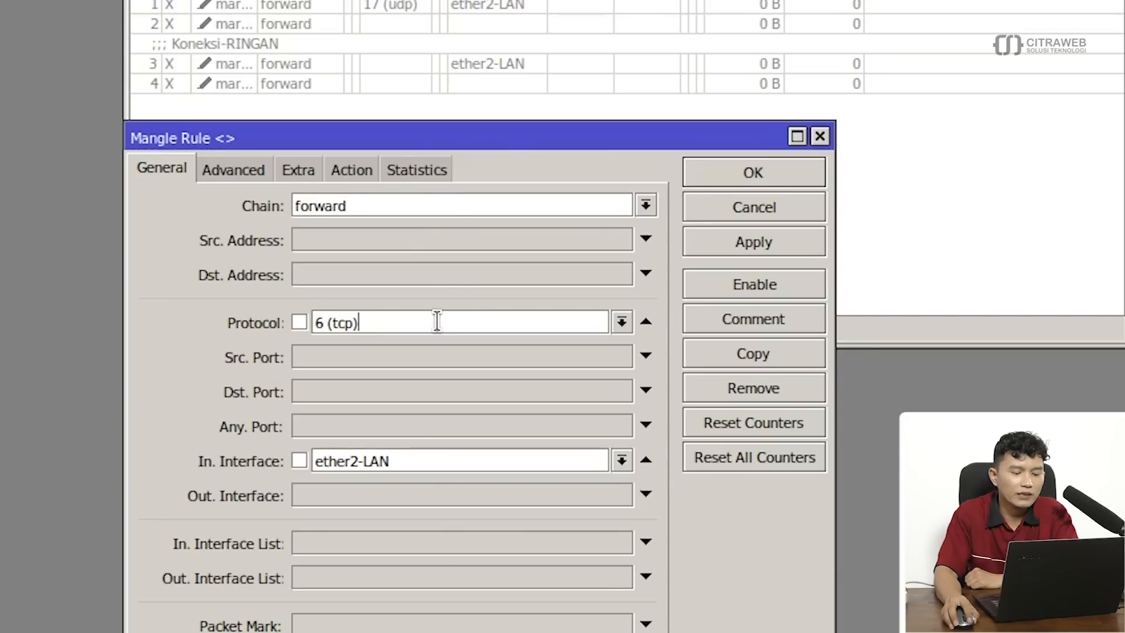
pyautogui.click(461, 456)
pyautogui.click(460, 455)
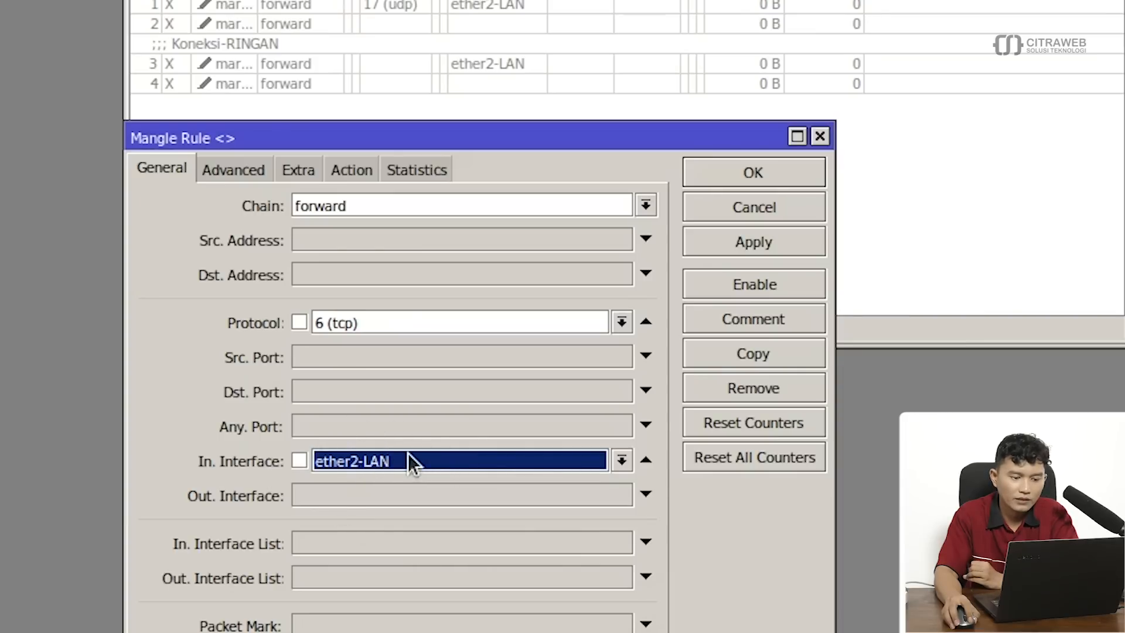
# Examine the TCP rule's Connection Bytes and Connection Rate conditions
pyautogui.click(237, 170)
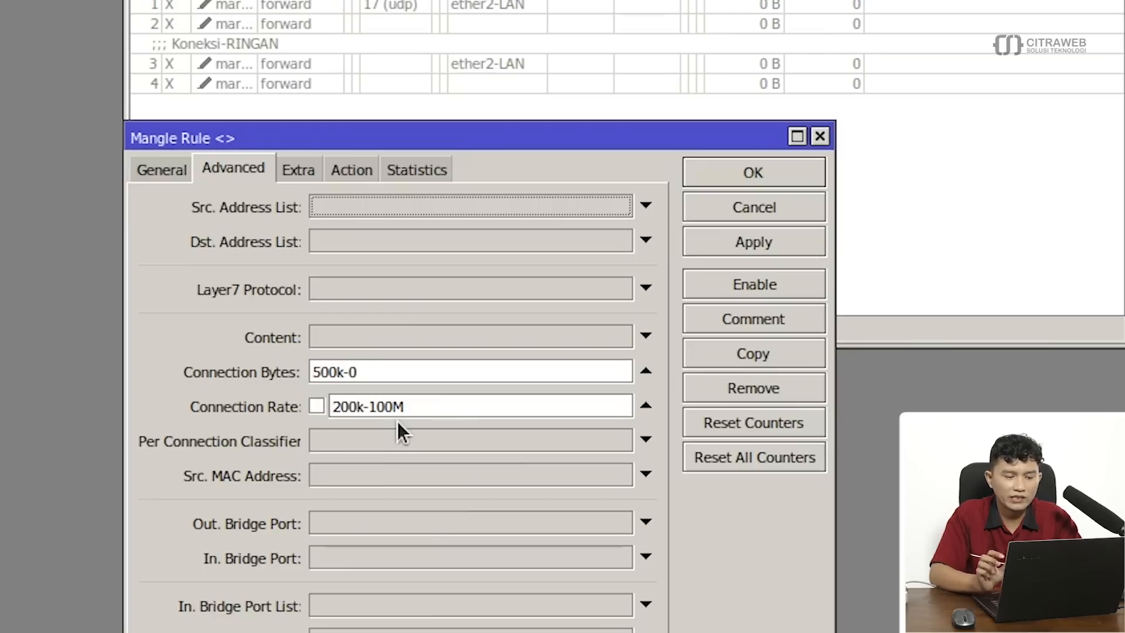
pyautogui.click(388, 378)
pyautogui.click(430, 404)
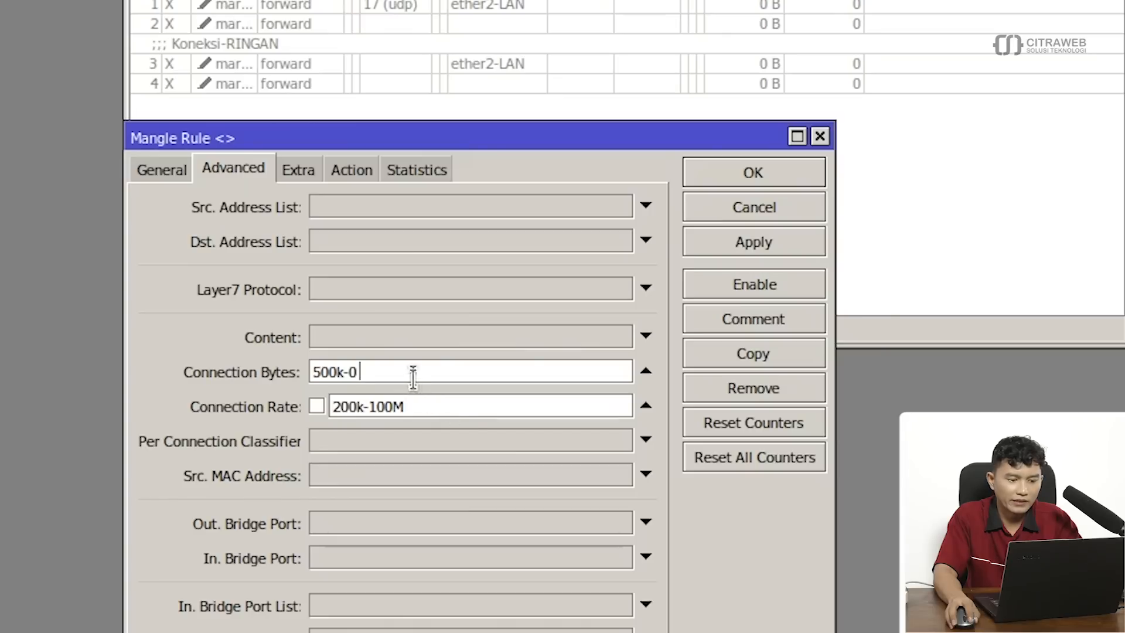
pyautogui.click(427, 375)
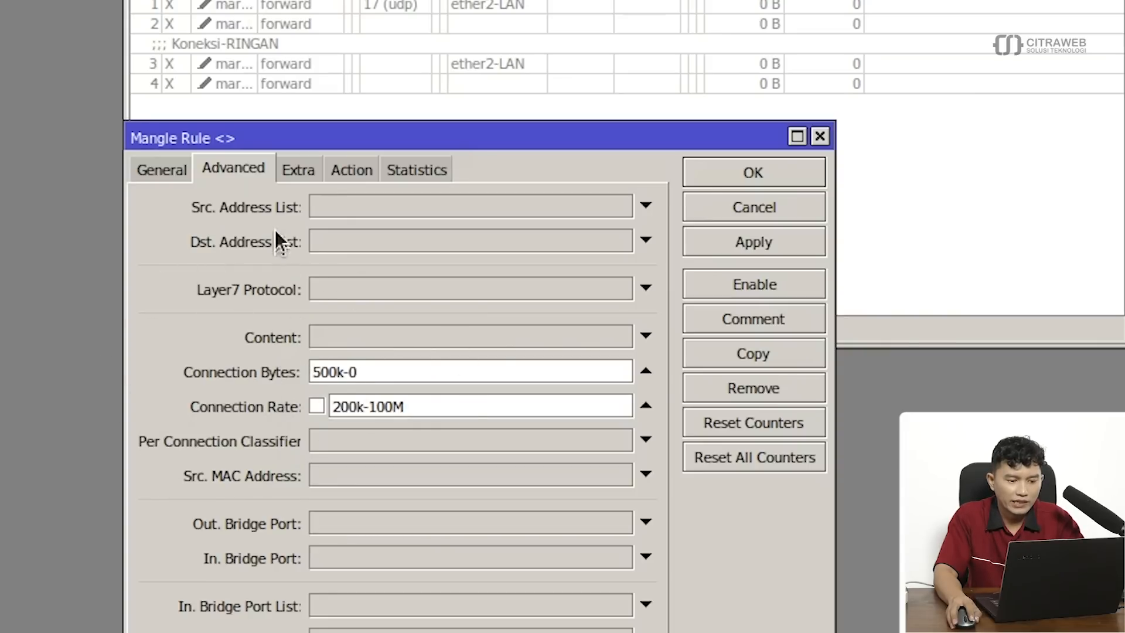
# Check the TCP rule's action and new connection mark, save the rule, and enable it
pyautogui.click(360, 169)
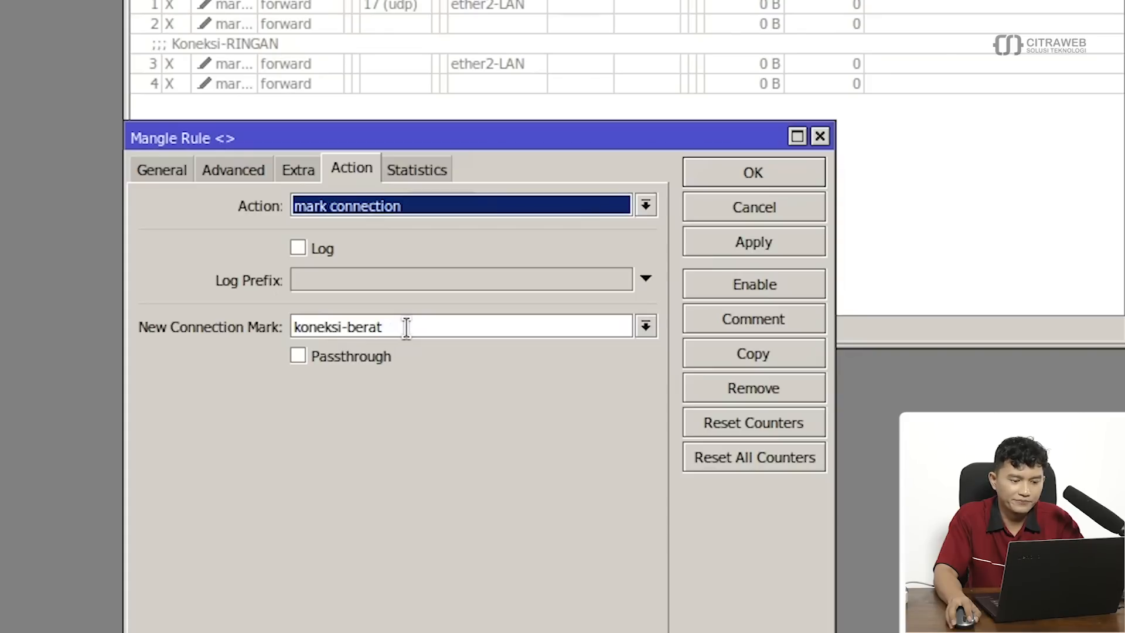
pyautogui.click(773, 180)
pyautogui.click(167, 138)
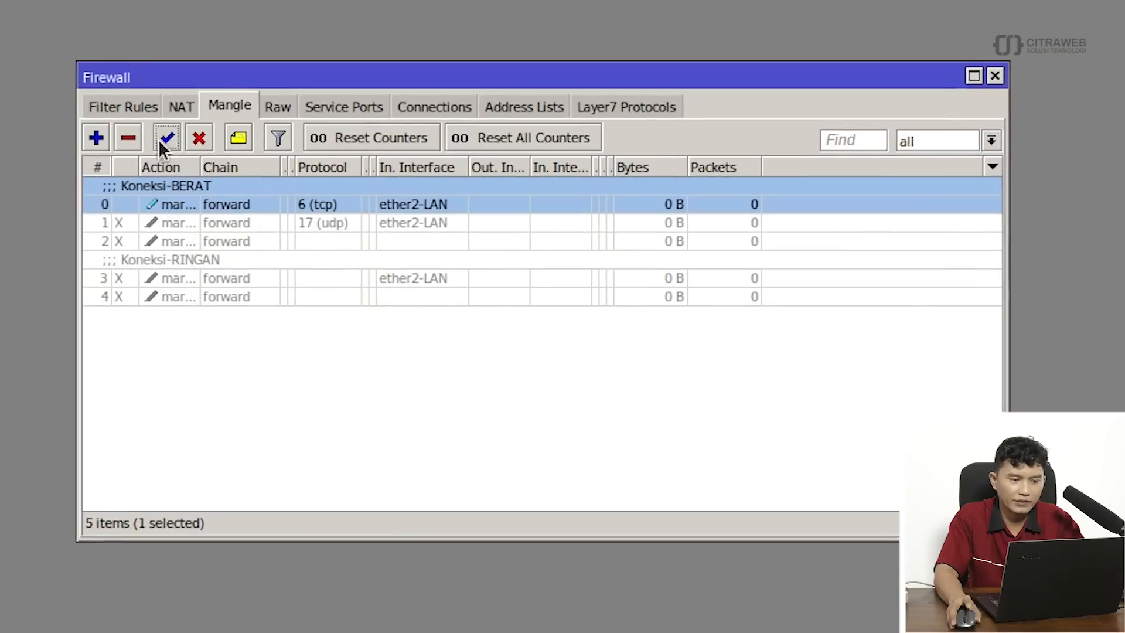
# Review the general, advanced and action settings of the UDP rule under Koneksi-BERAT and enable the rule
pyautogui.doubleClick(248, 223)
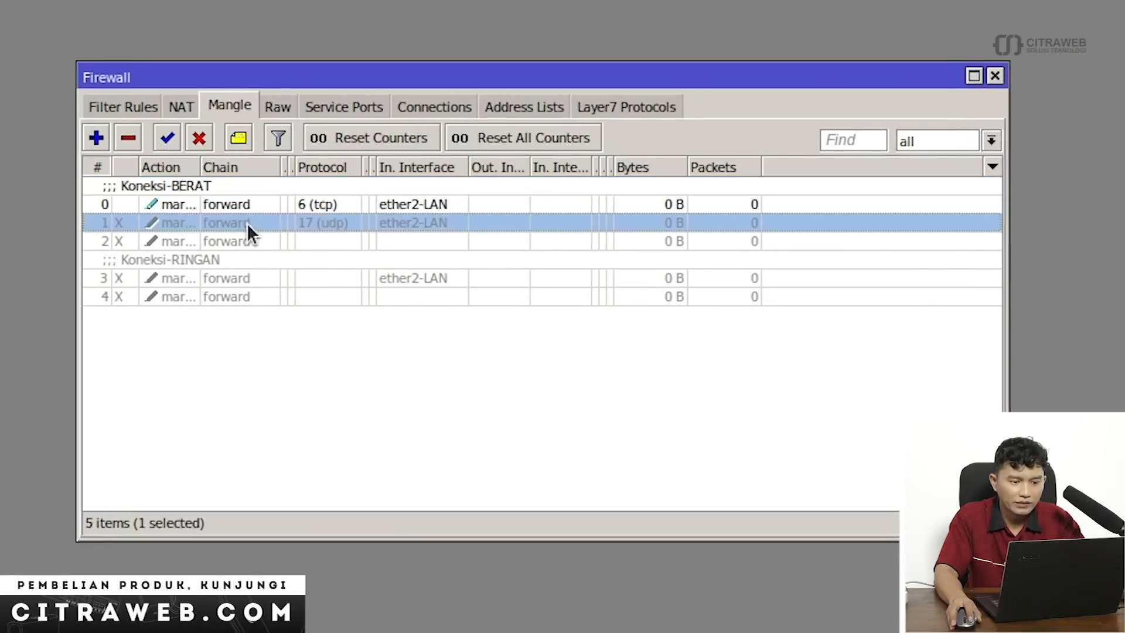
pyautogui.click(114, 151)
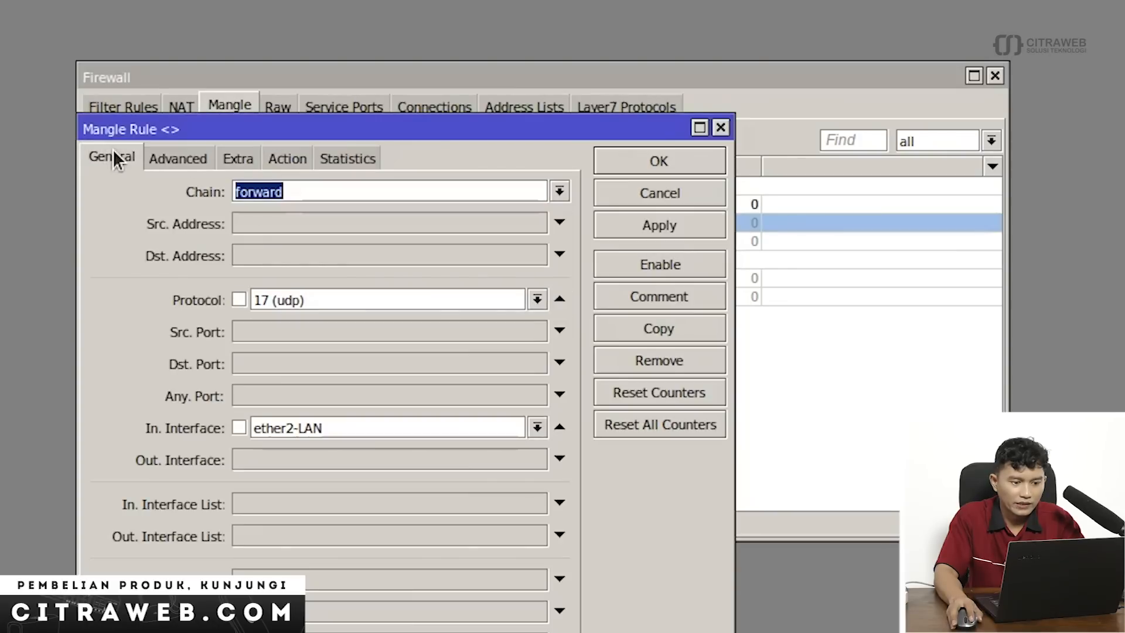
pyautogui.moveTo(206, 117); pyautogui.dragTo(210, 333)
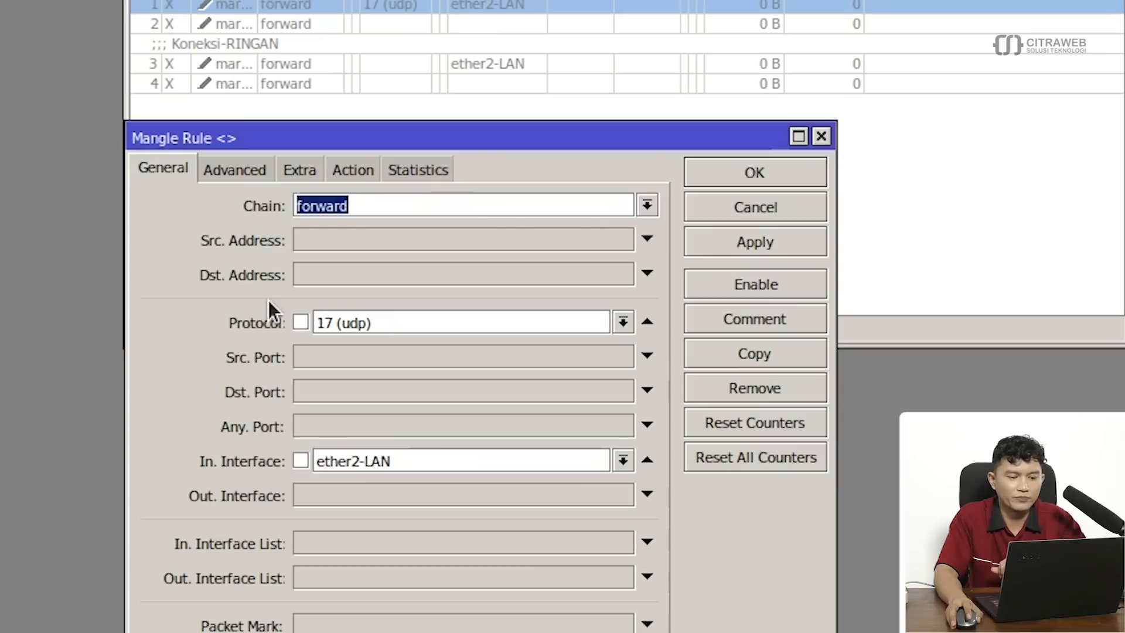
pyautogui.click(370, 195)
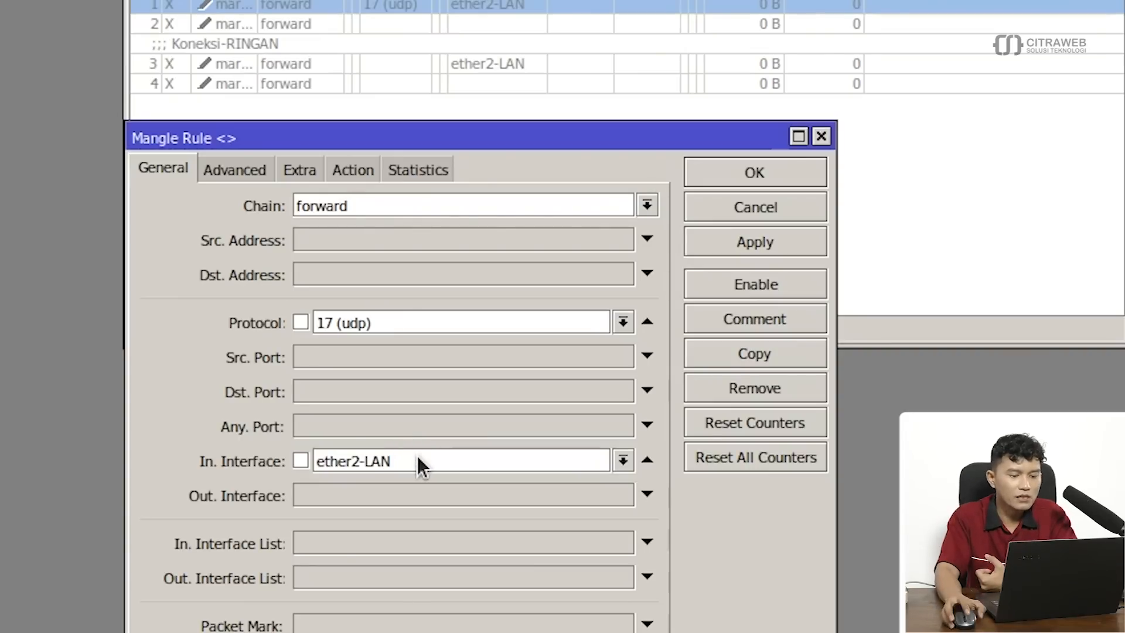
pyautogui.click(246, 163)
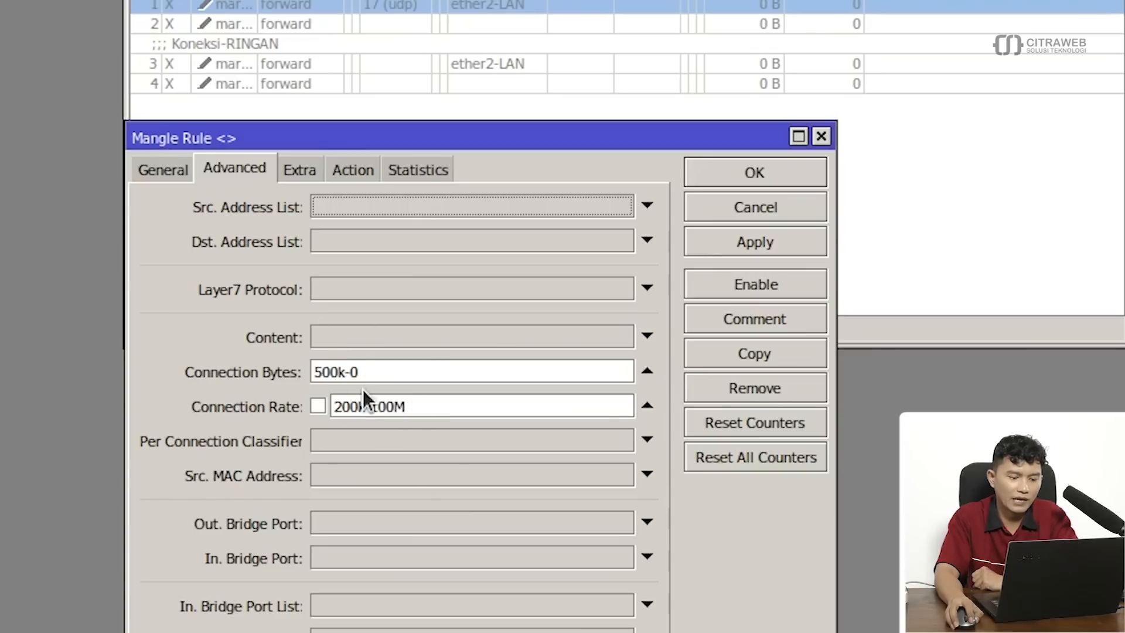
pyautogui.click(364, 169)
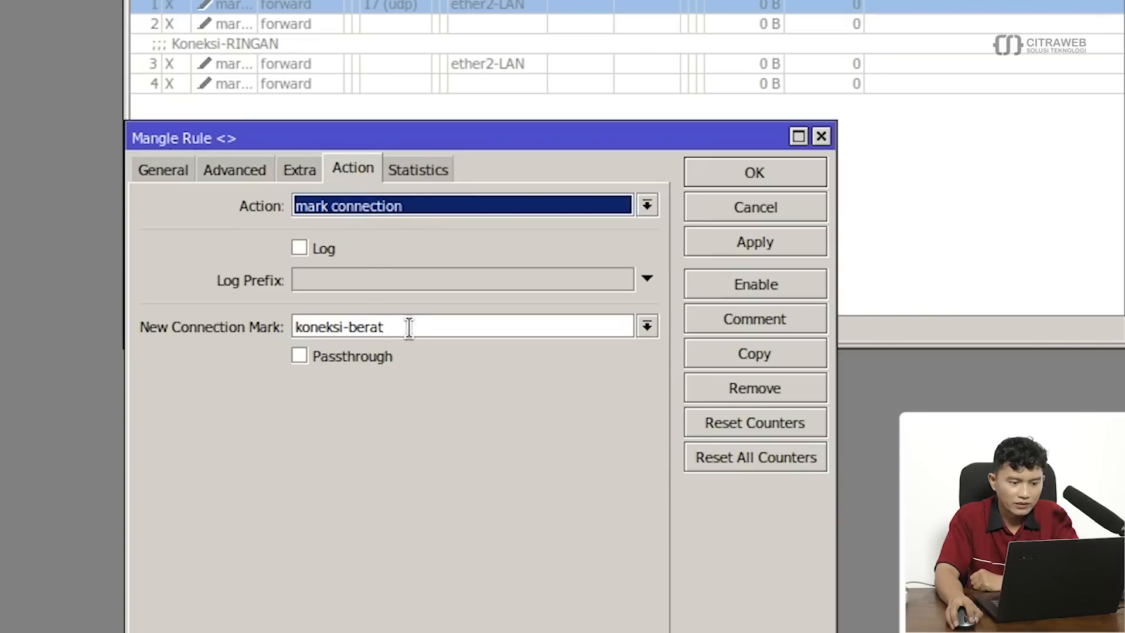
pyautogui.click(754, 172)
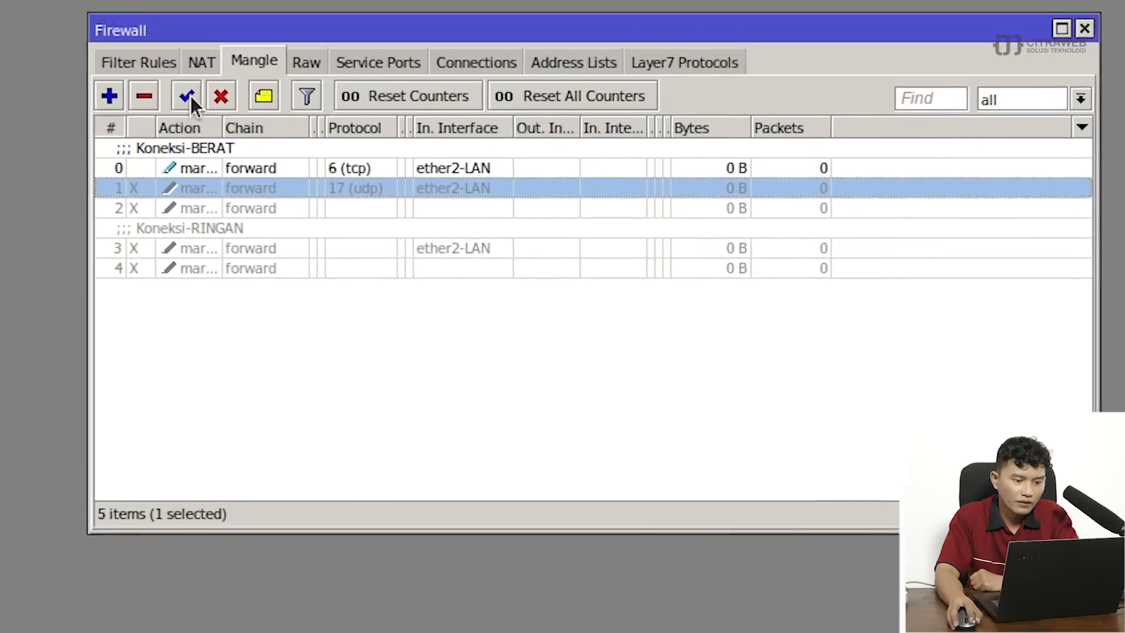
pyautogui.click(188, 99)
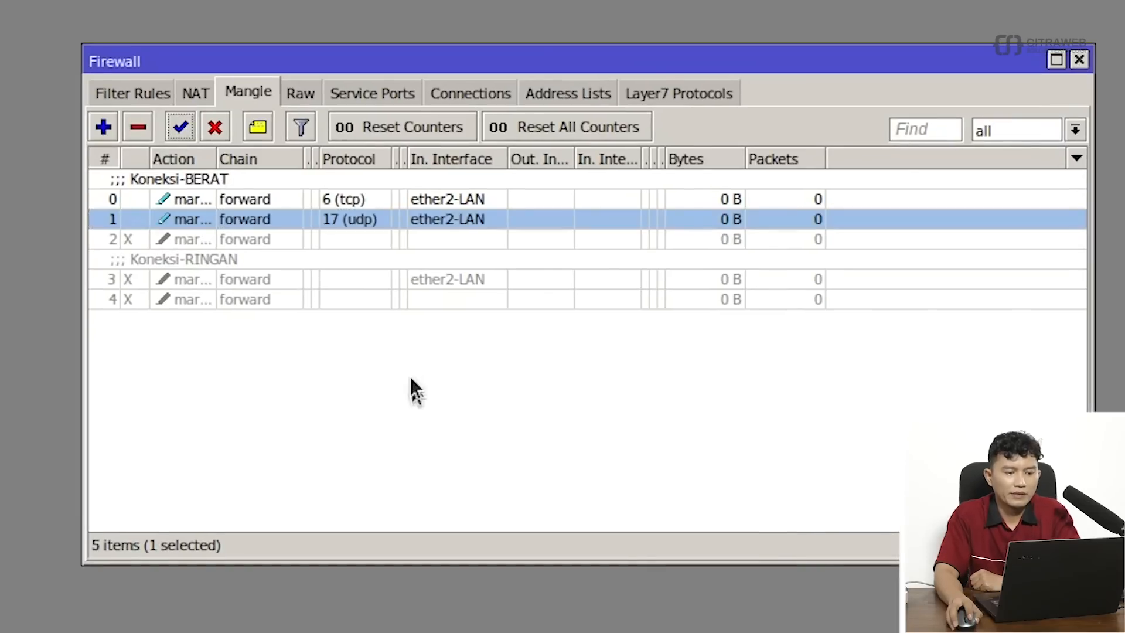
pyautogui.click(369, 193)
pyautogui.click(373, 215)
pyautogui.click(366, 200)
pyautogui.click(371, 216)
pyautogui.click(365, 195)
pyautogui.click(375, 218)
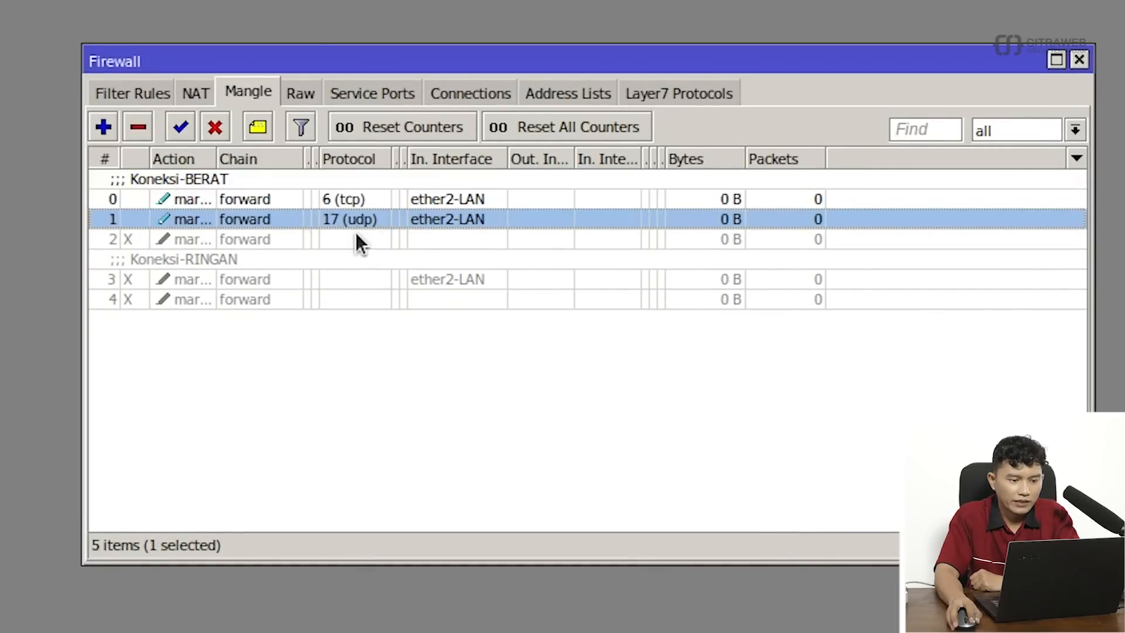
# Enable mangle rule 2, the last rule in the Koneksi-BERAT group
pyautogui.click(356, 234)
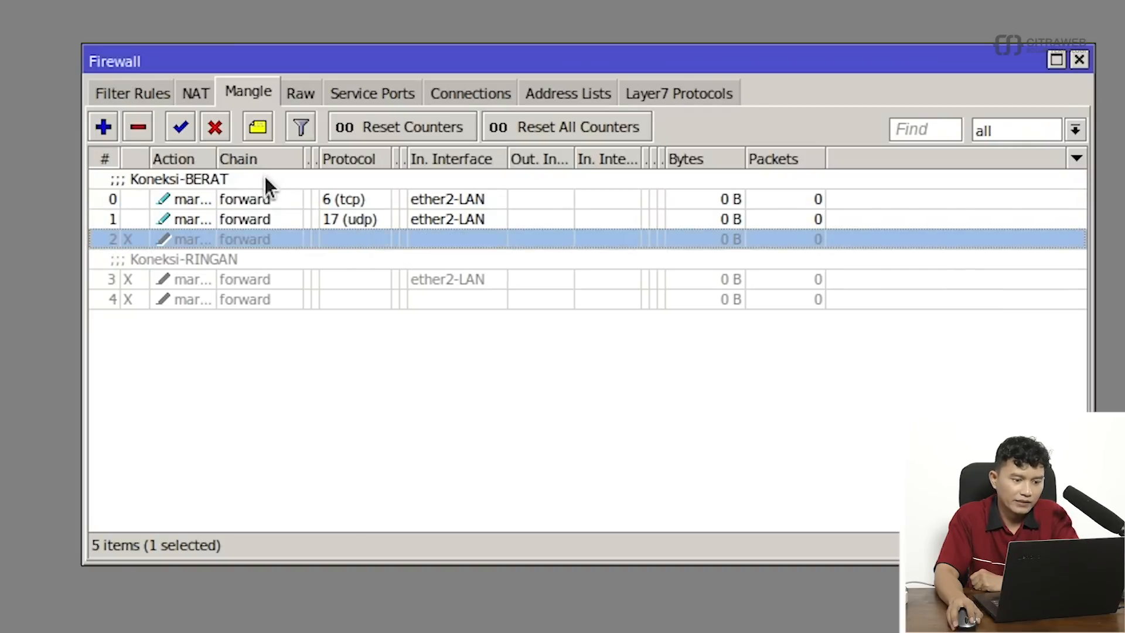
pyautogui.click(182, 129)
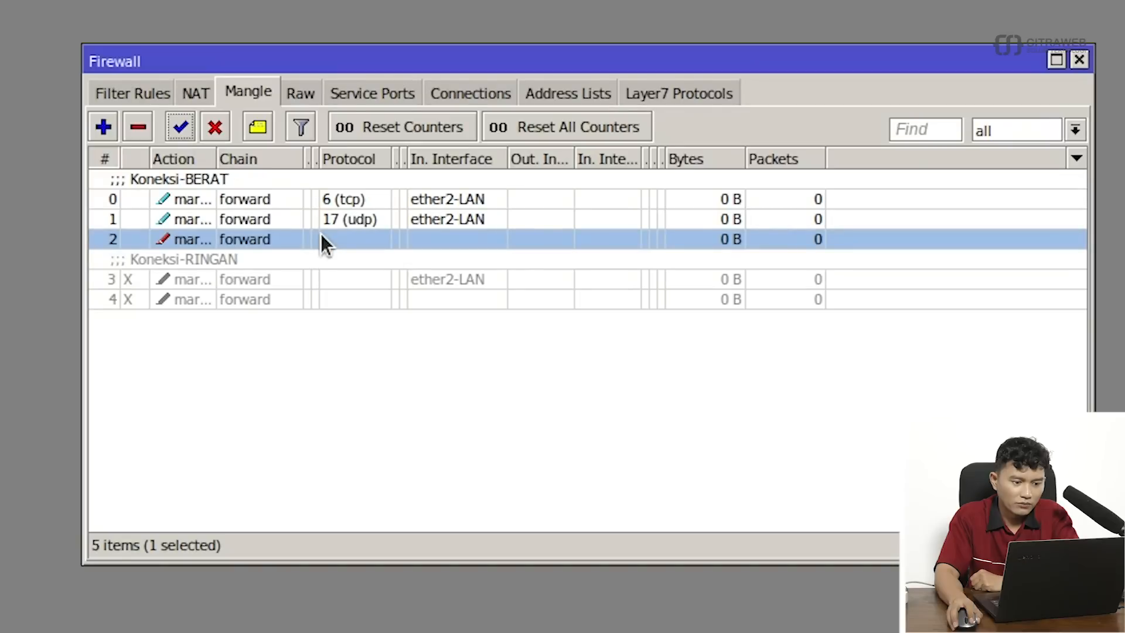
# Open the mark packet rule under Koneksi-BERAT and select koneksi-berat as its Connection Mark
pyautogui.doubleClick(321, 237)
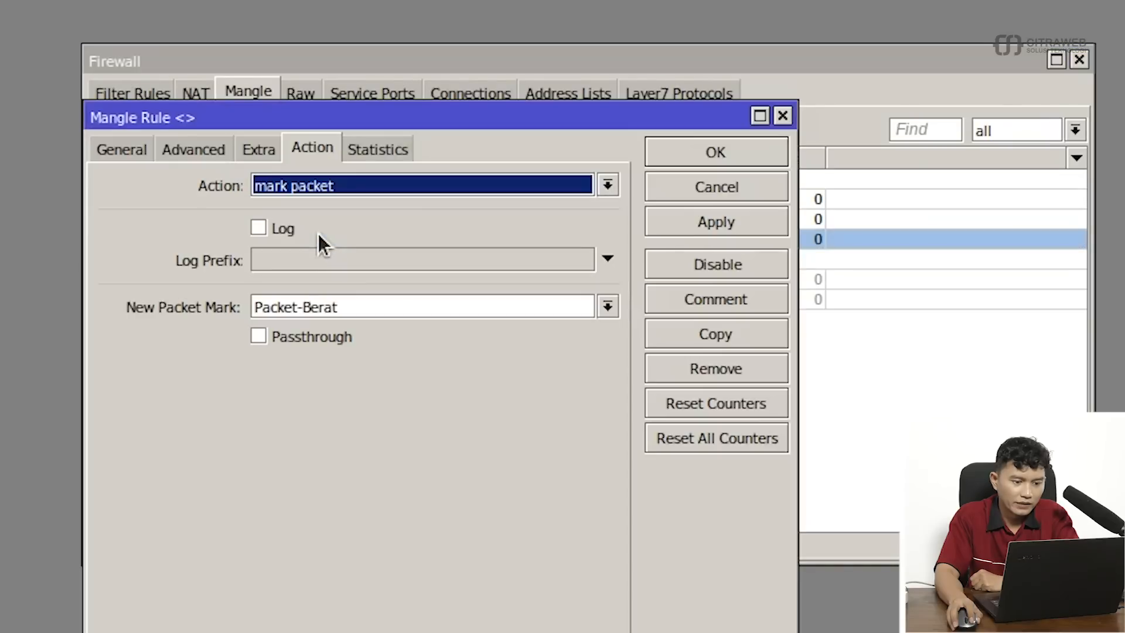
pyautogui.click(110, 140)
pyautogui.moveTo(226, 123); pyautogui.dragTo(233, 348)
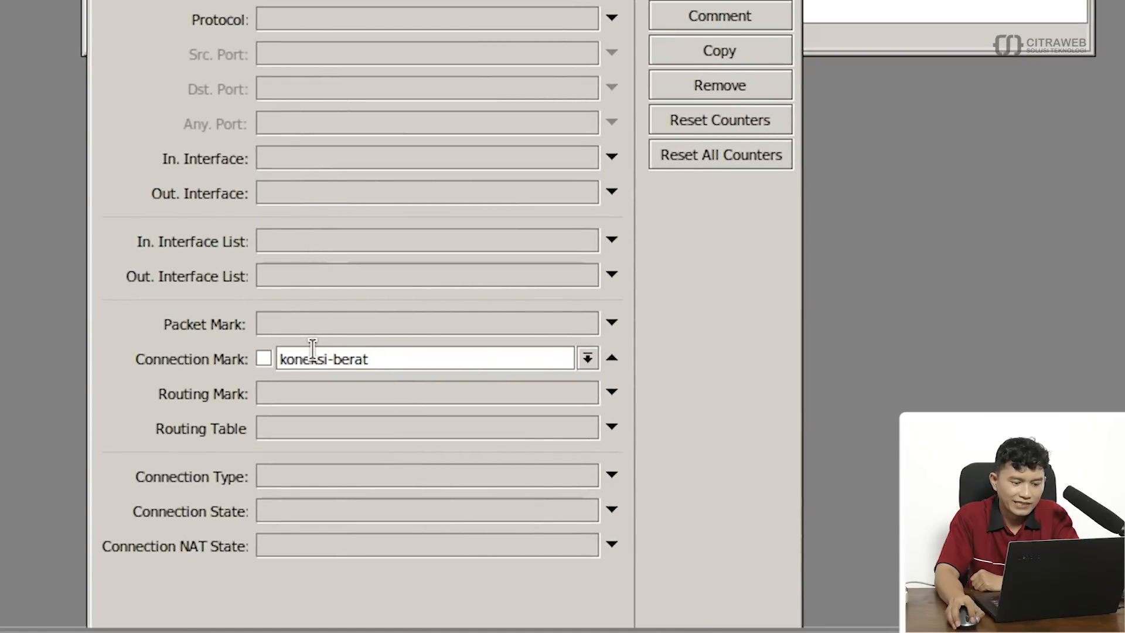
pyautogui.click(582, 361)
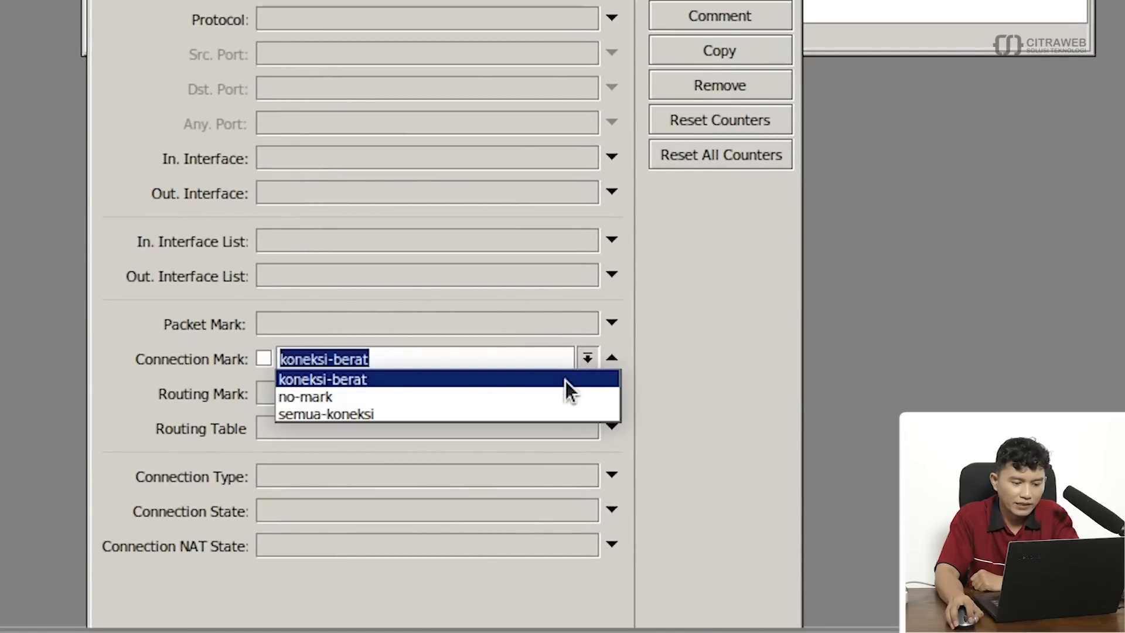
pyautogui.click(564, 381)
pyautogui.click(549, 354)
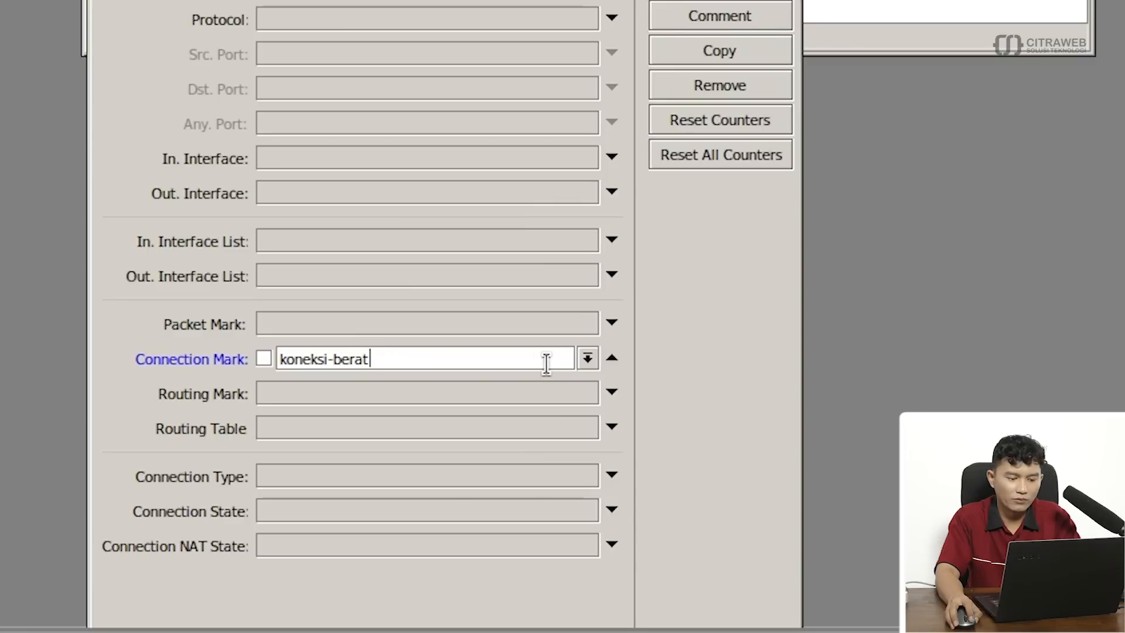
pyautogui.click(579, 356)
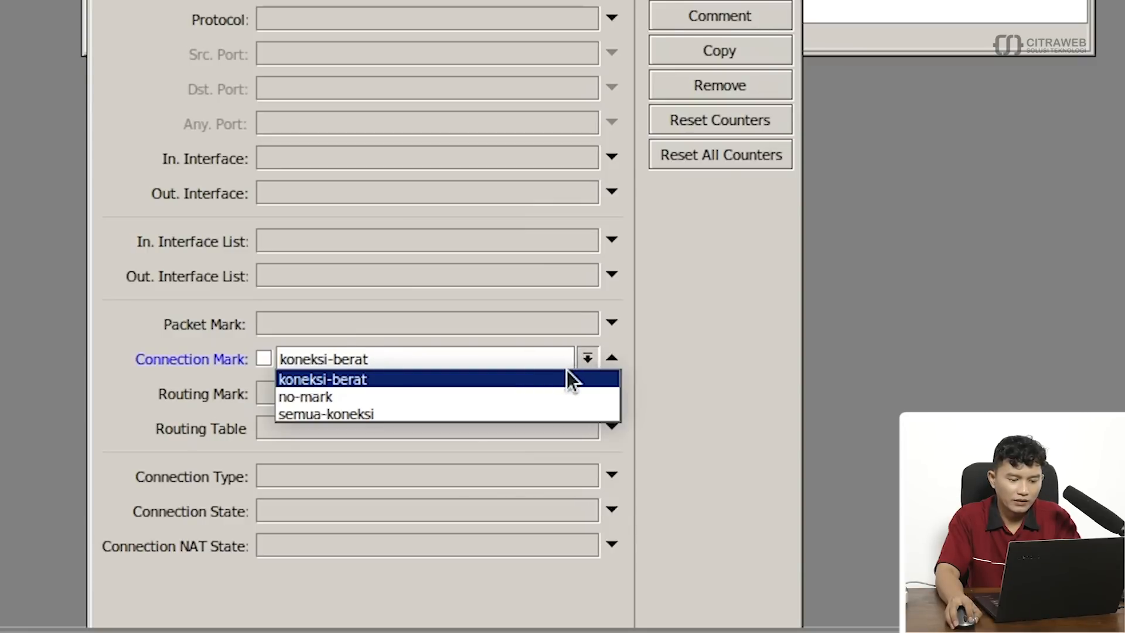
pyautogui.click(567, 371)
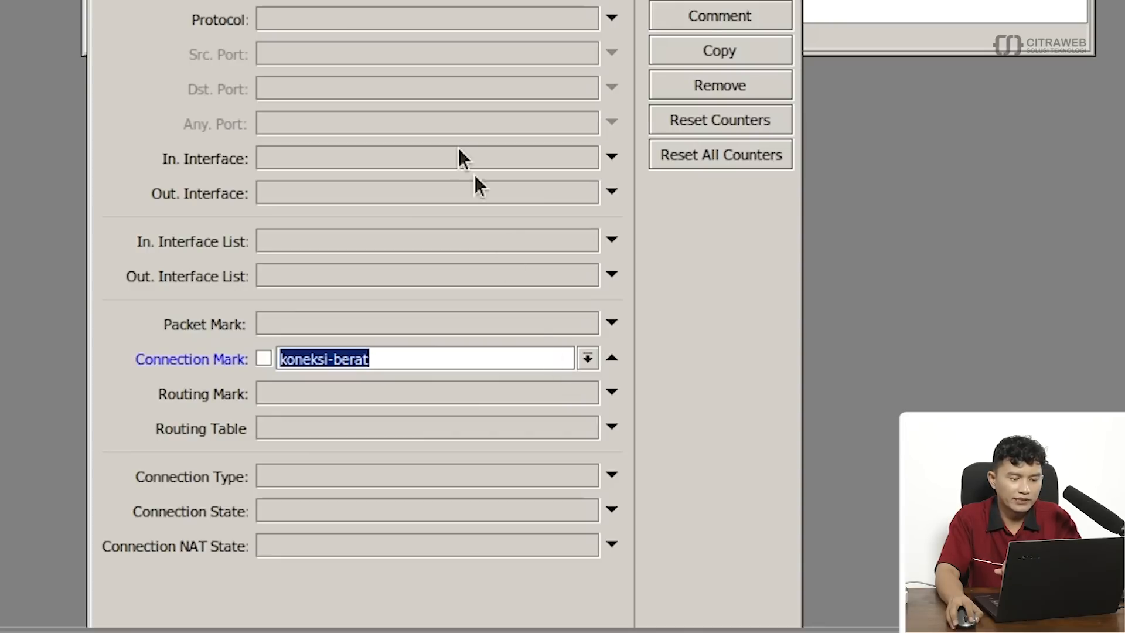
# Save the rule after checking its action and new packet mark, and widen the Action column of the mangle list
pyautogui.click(356, 10)
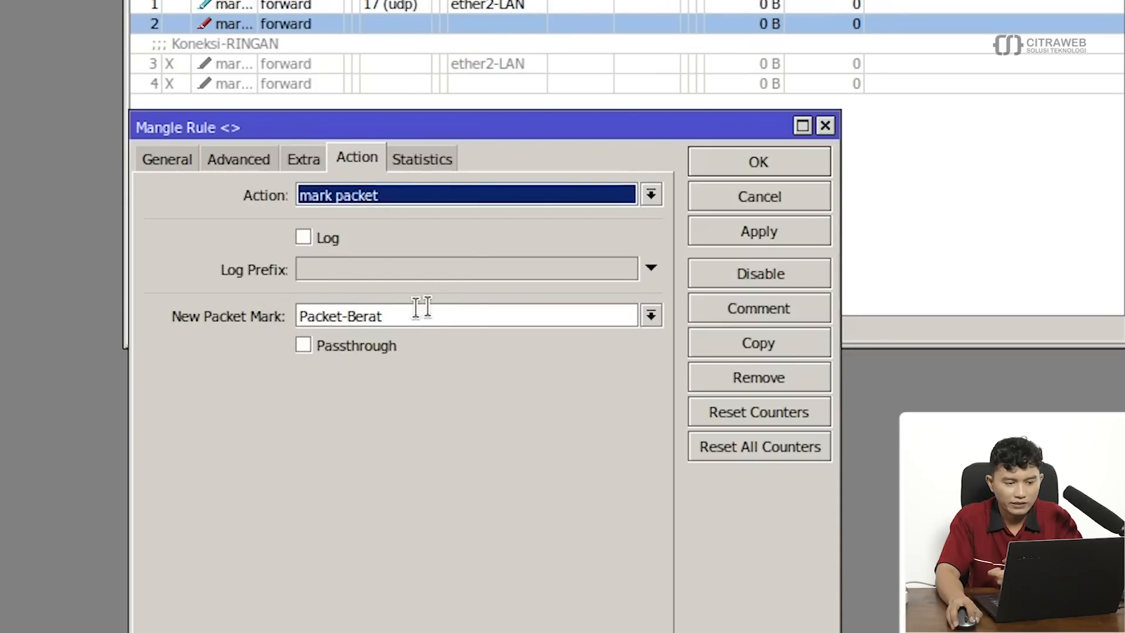
pyautogui.click(462, 307)
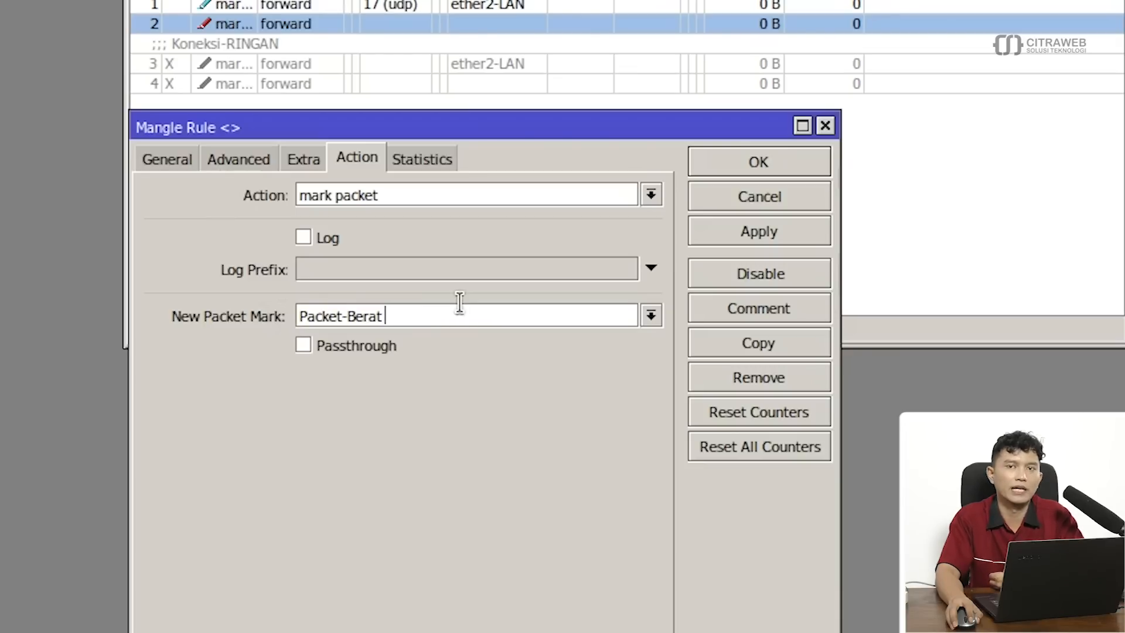
pyautogui.click(736, 152)
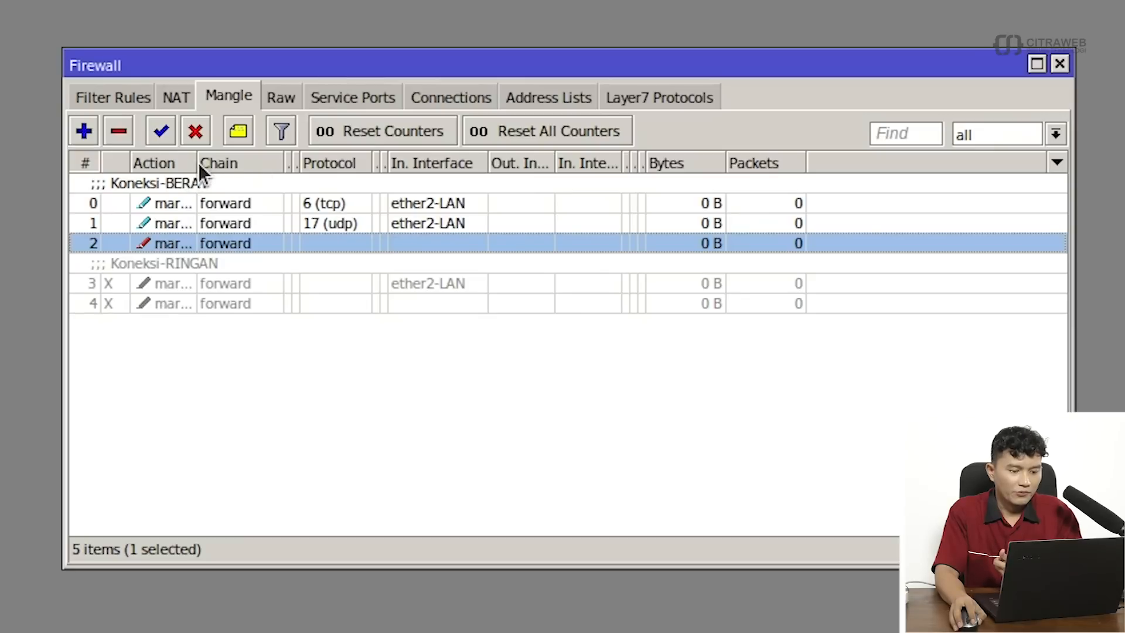
pyautogui.moveTo(196, 164); pyautogui.dragTo(288, 165)
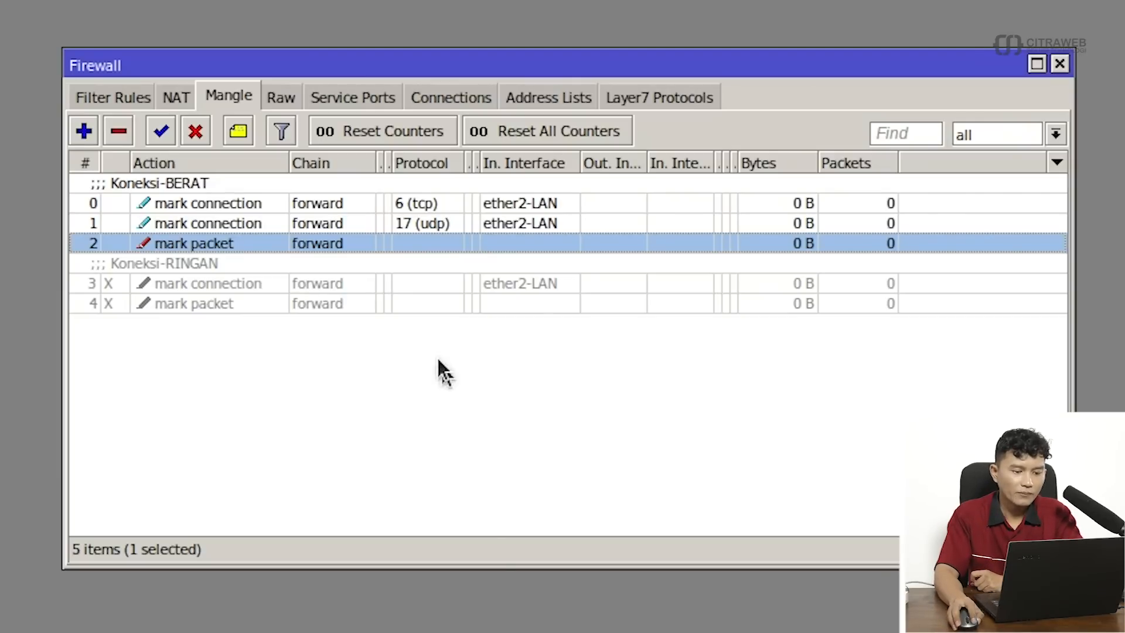
# Open the mark connection rule under Koneksi-RINGAN and examine its chain, In. Interface and Connection Mark conditions
pyautogui.click(431, 269)
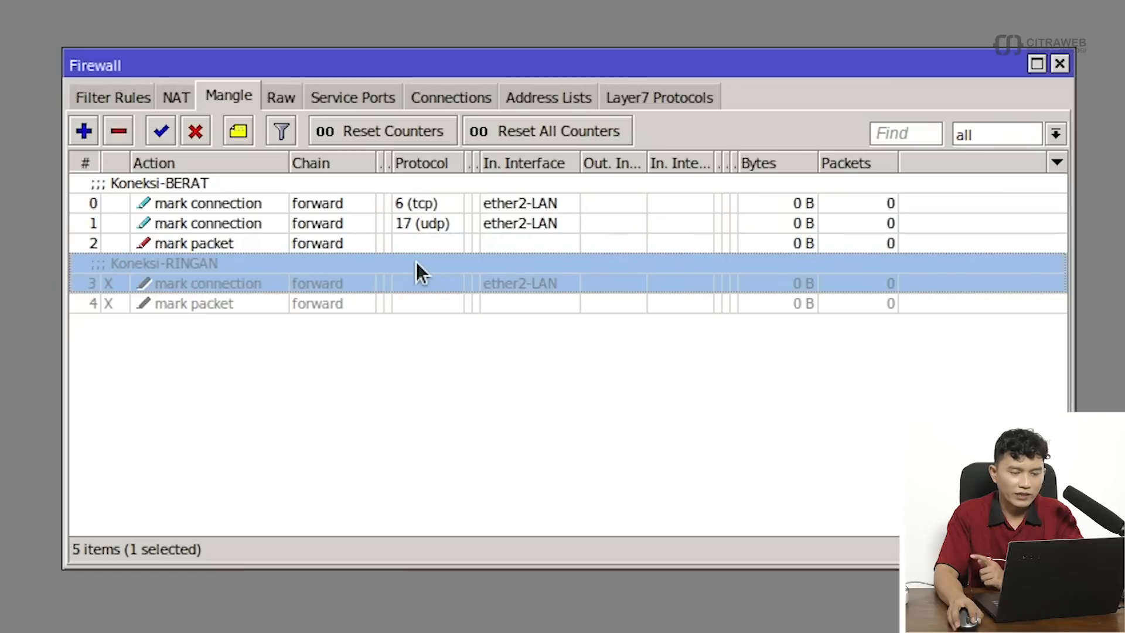
pyautogui.doubleClick(404, 282)
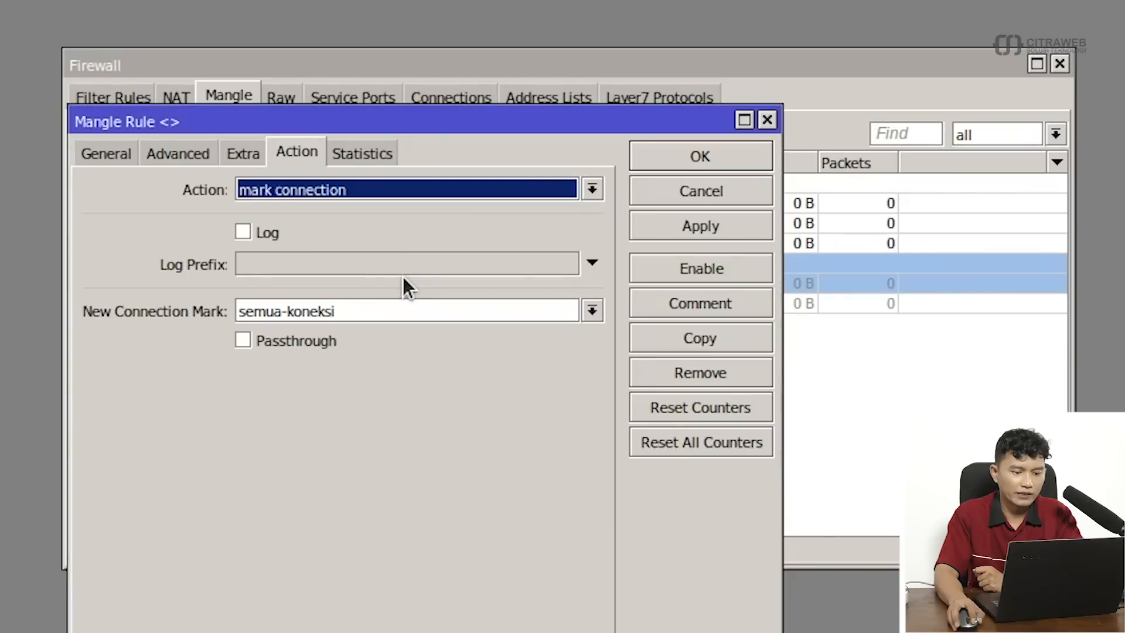
pyautogui.click(107, 152)
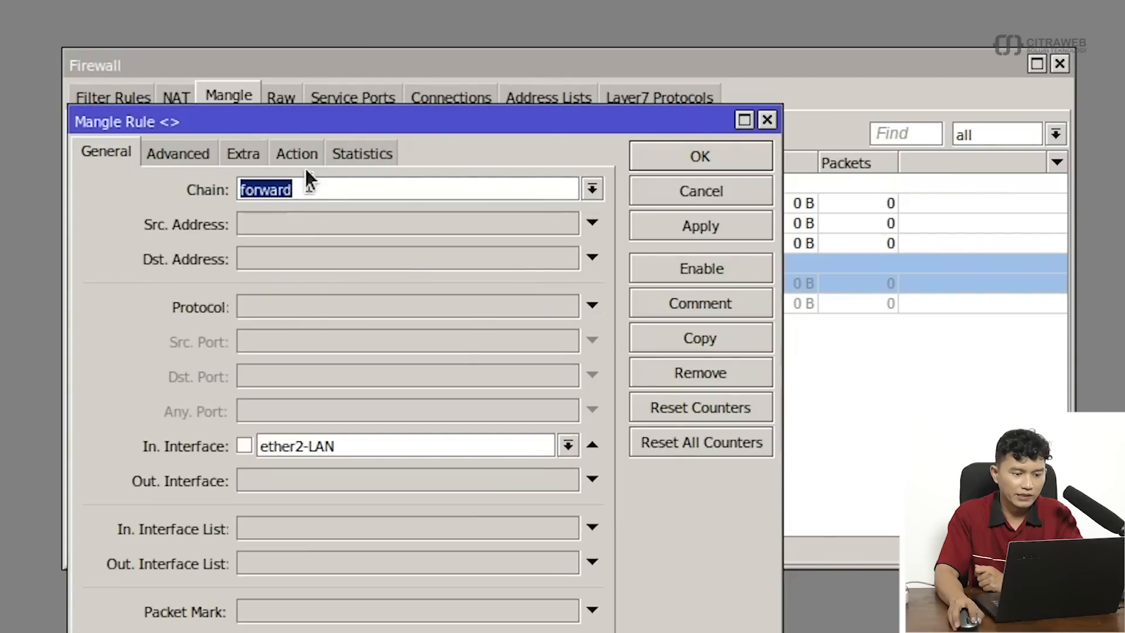
pyautogui.moveTo(301, 127); pyautogui.dragTo(292, 357)
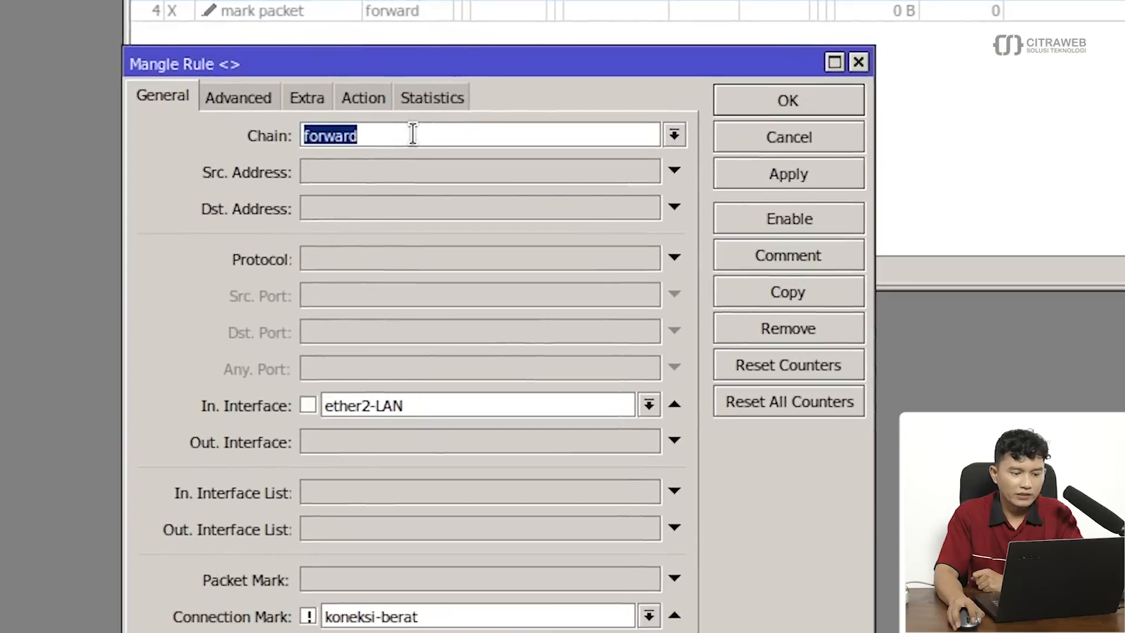
pyautogui.click(338, 421)
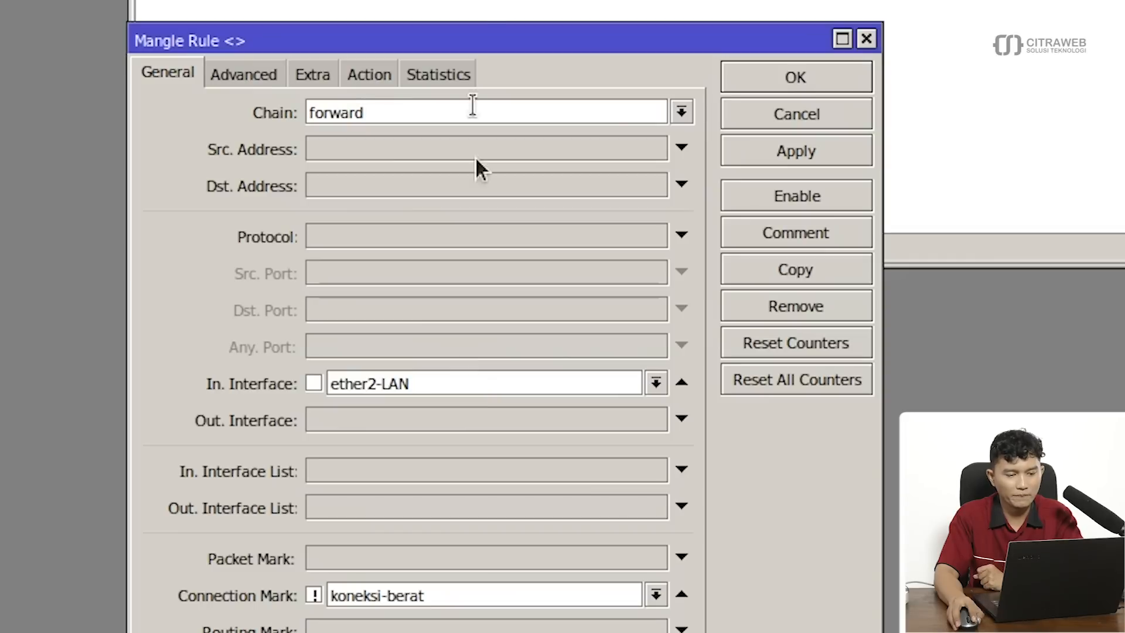
pyautogui.moveTo(601, 0); pyautogui.dragTo(584, 0)
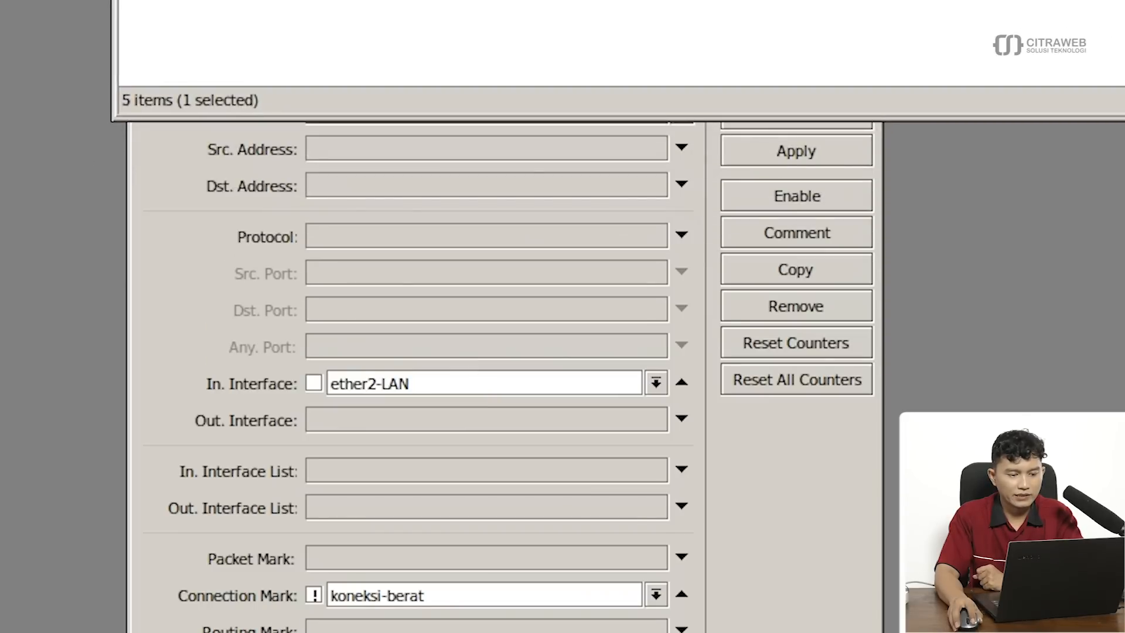
pyautogui.click(820, 599)
pyautogui.moveTo(673, 40); pyautogui.dragTo(657, 0)
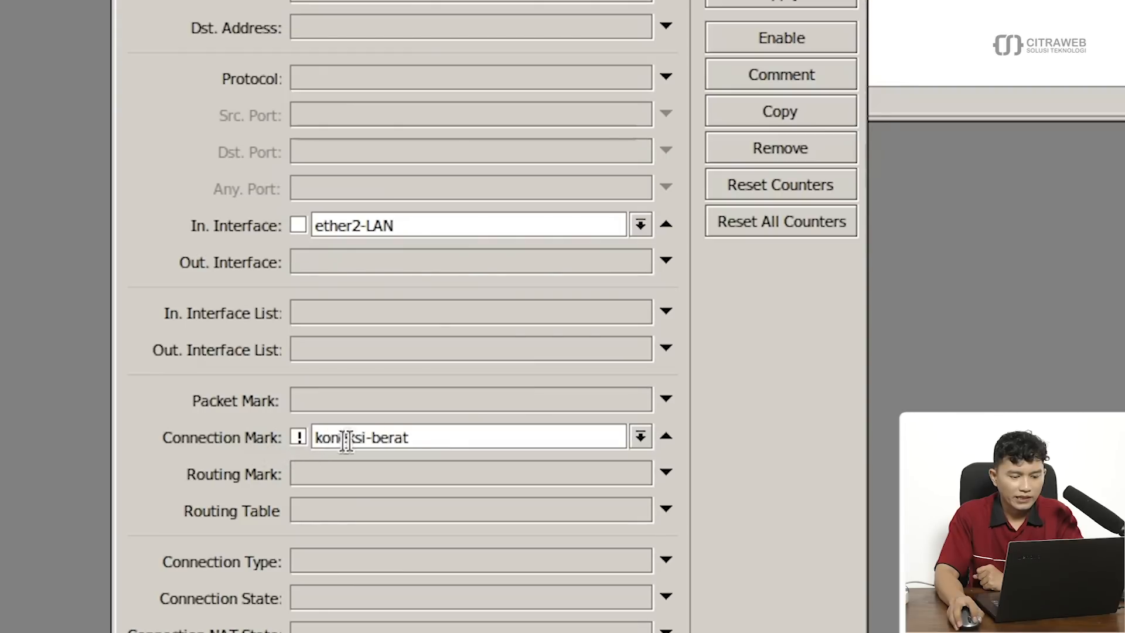
# Select koneksi-berat as the rule's Connection Mark, keeping the condition negated
pyautogui.click(640, 438)
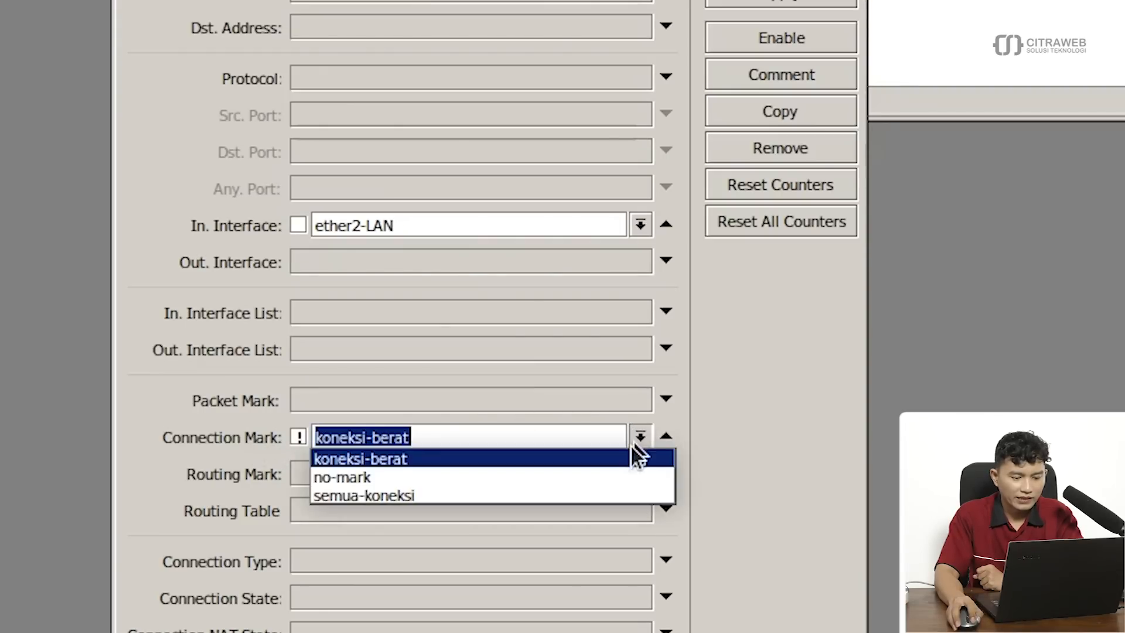
pyautogui.click(623, 455)
pyautogui.click(537, 441)
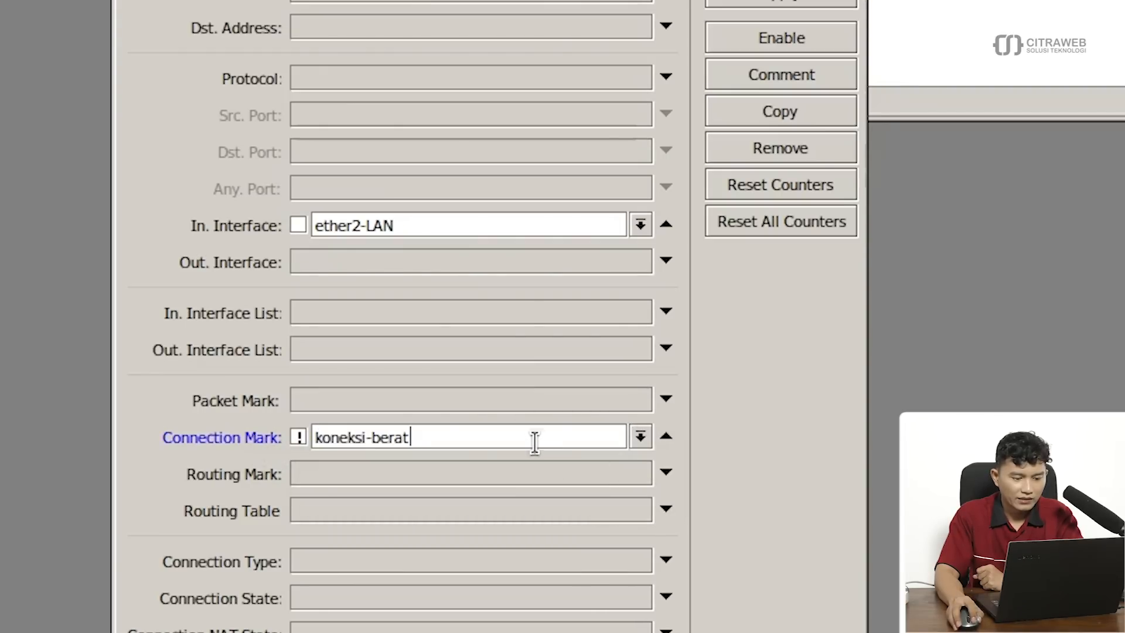
pyautogui.click(297, 436)
# Review the advanced, general and action settings of the Koneksi-RINGAN mark connection rule, and save and enable the rule
pyautogui.click(221, 56)
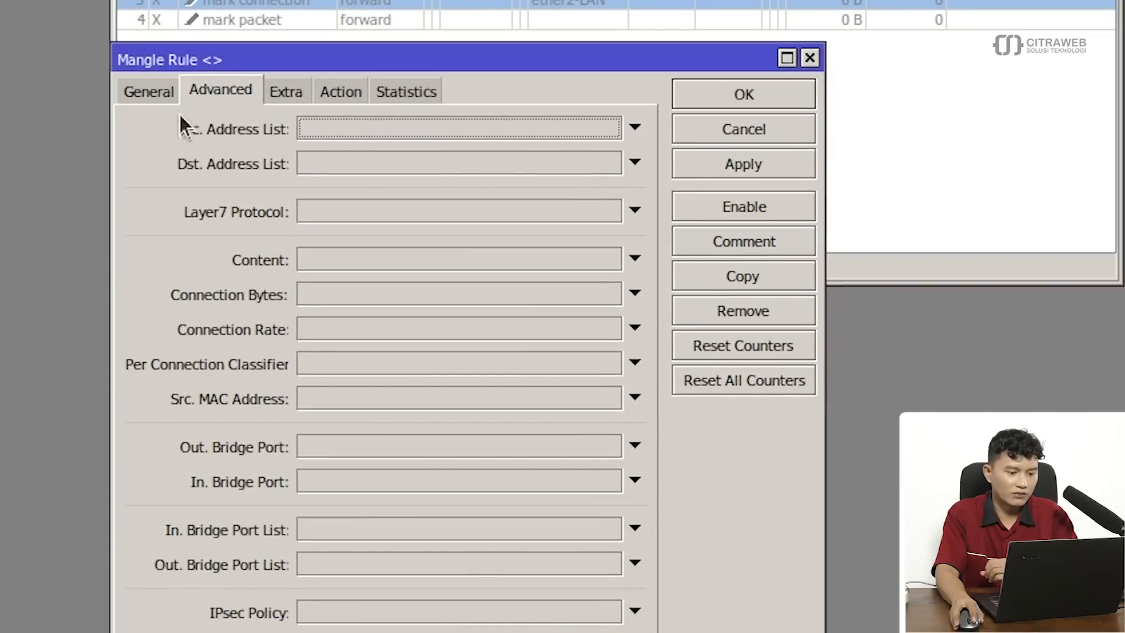
pyautogui.click(167, 94)
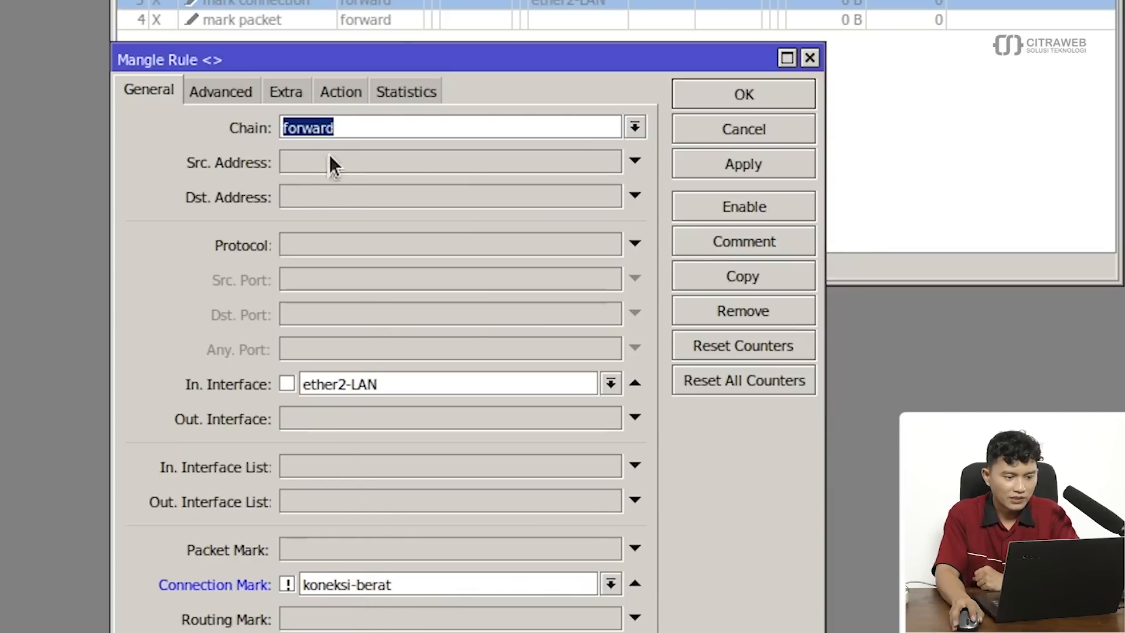
pyautogui.click(349, 94)
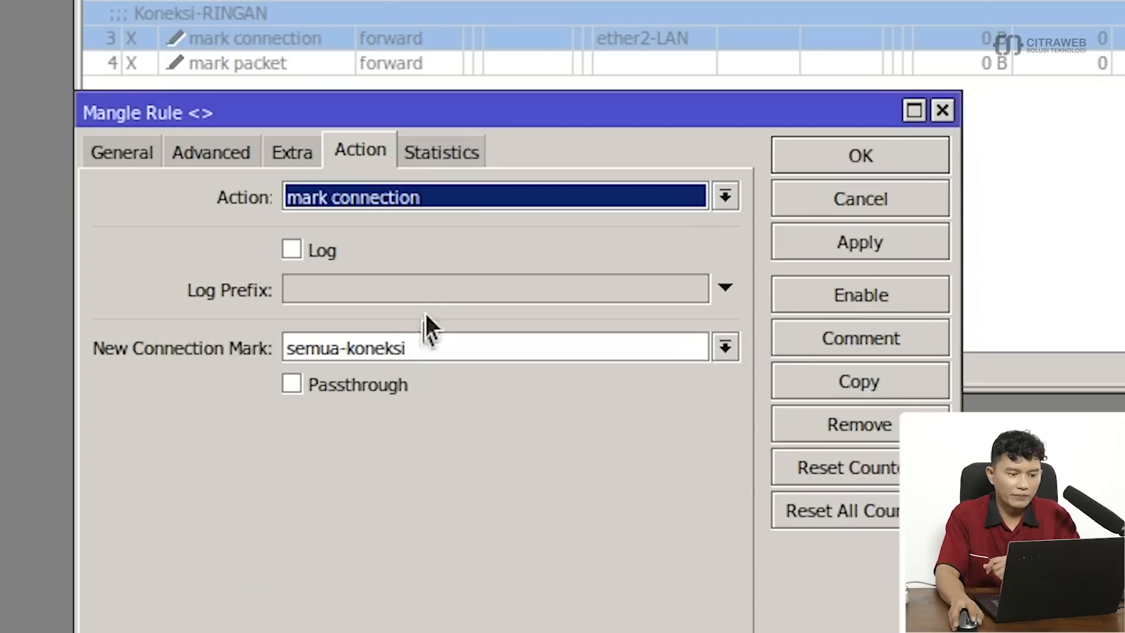
pyautogui.click(125, 153)
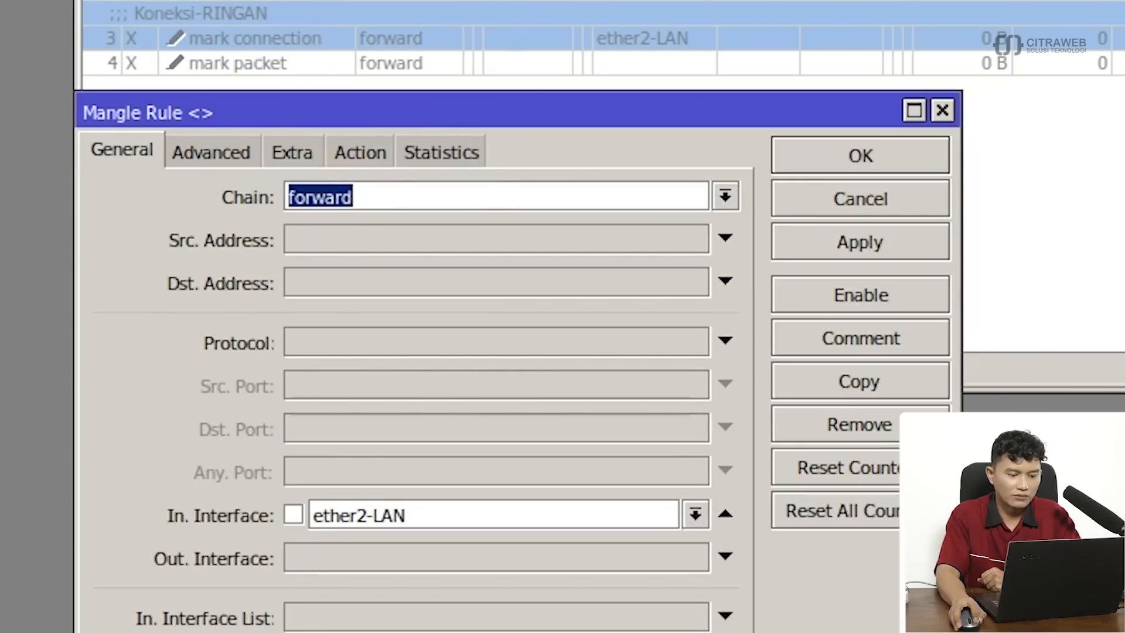
pyautogui.click(365, 151)
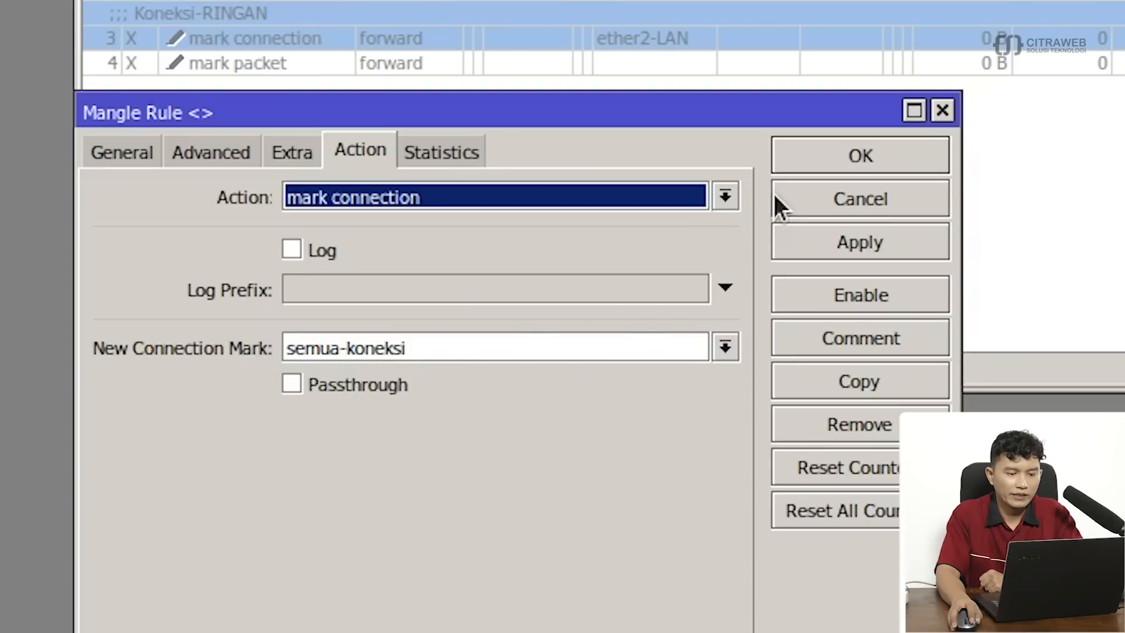
pyautogui.click(806, 157)
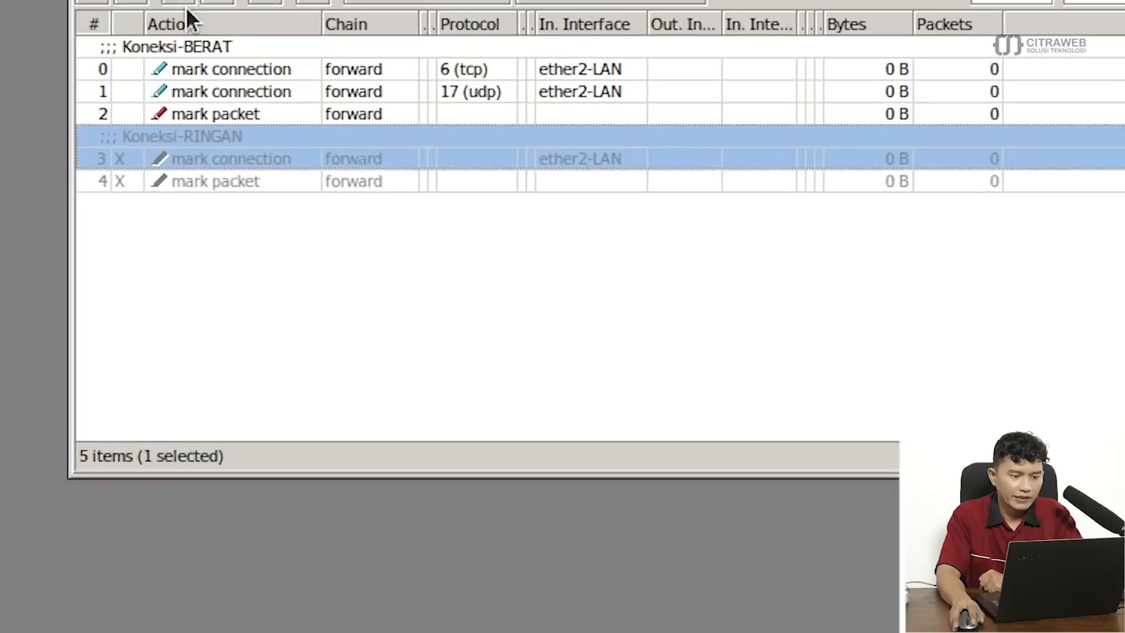
pyautogui.click(160, 121)
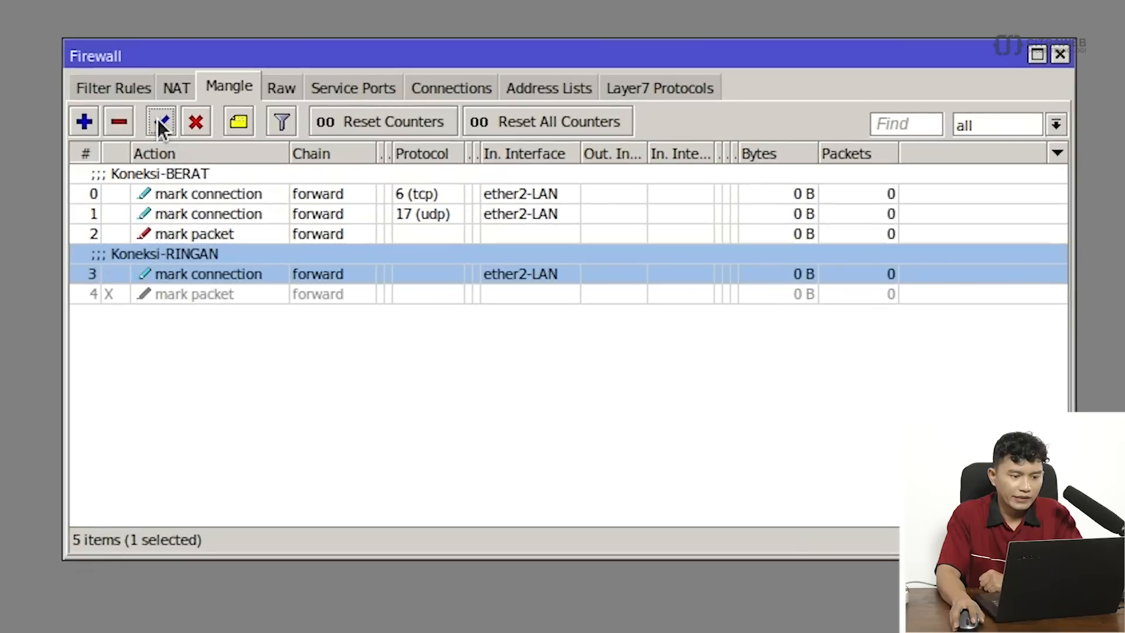
# Open the mark packet rule under Koneksi-RINGAN and select semua-koneksi as its Connection Mark
pyautogui.doubleClick(328, 293)
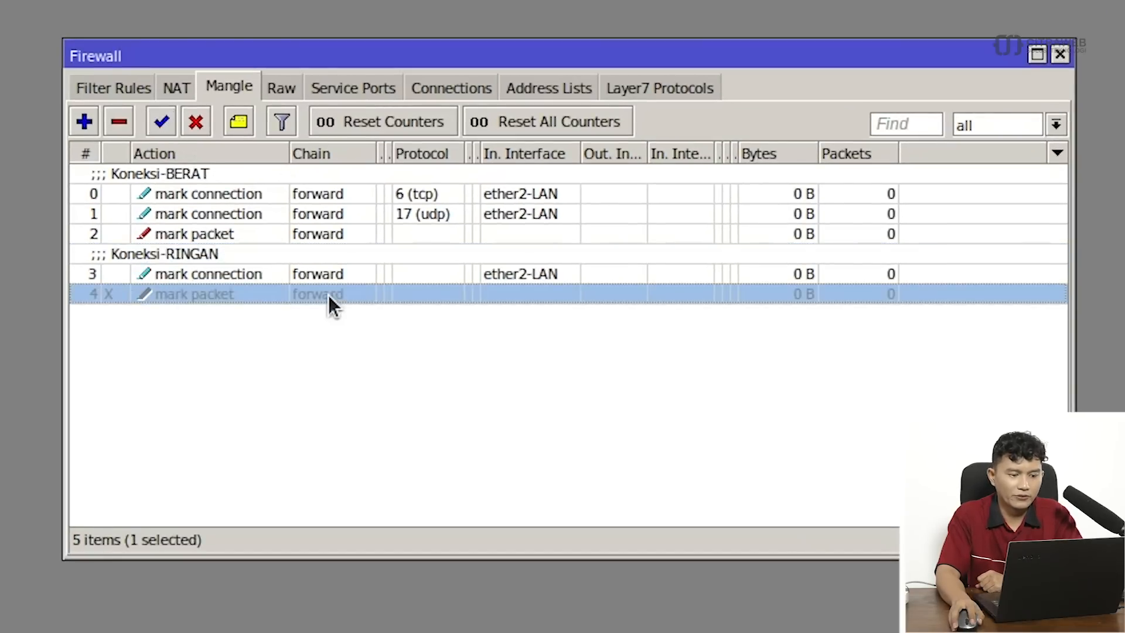
pyautogui.click(99, 270)
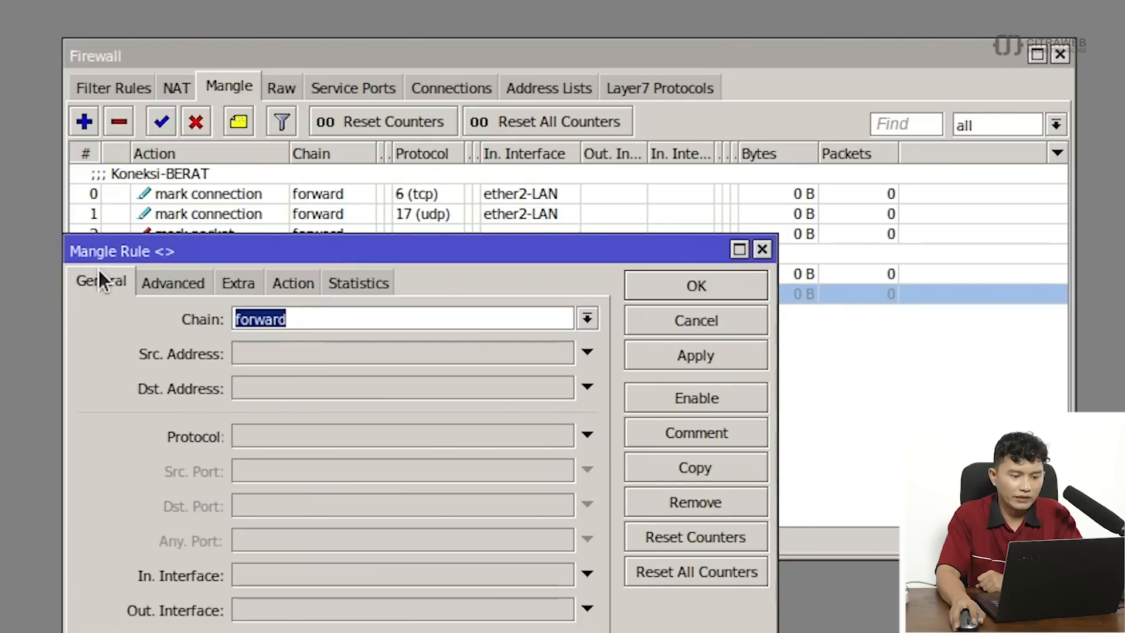
pyautogui.moveTo(222, 256); pyautogui.dragTo(221, 374)
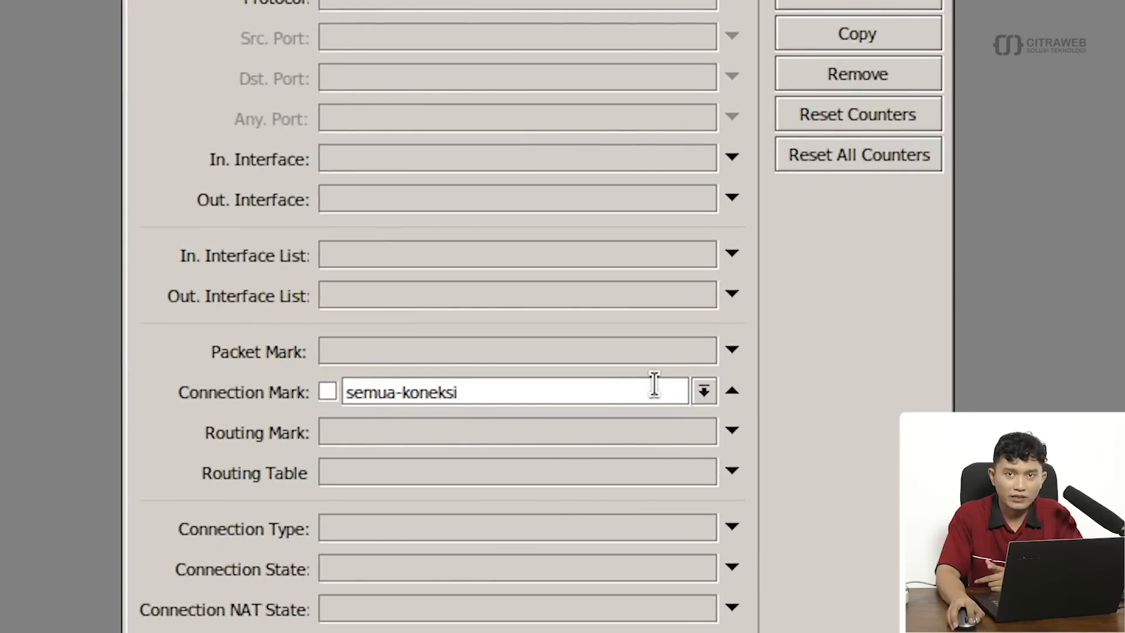
pyautogui.click(701, 392)
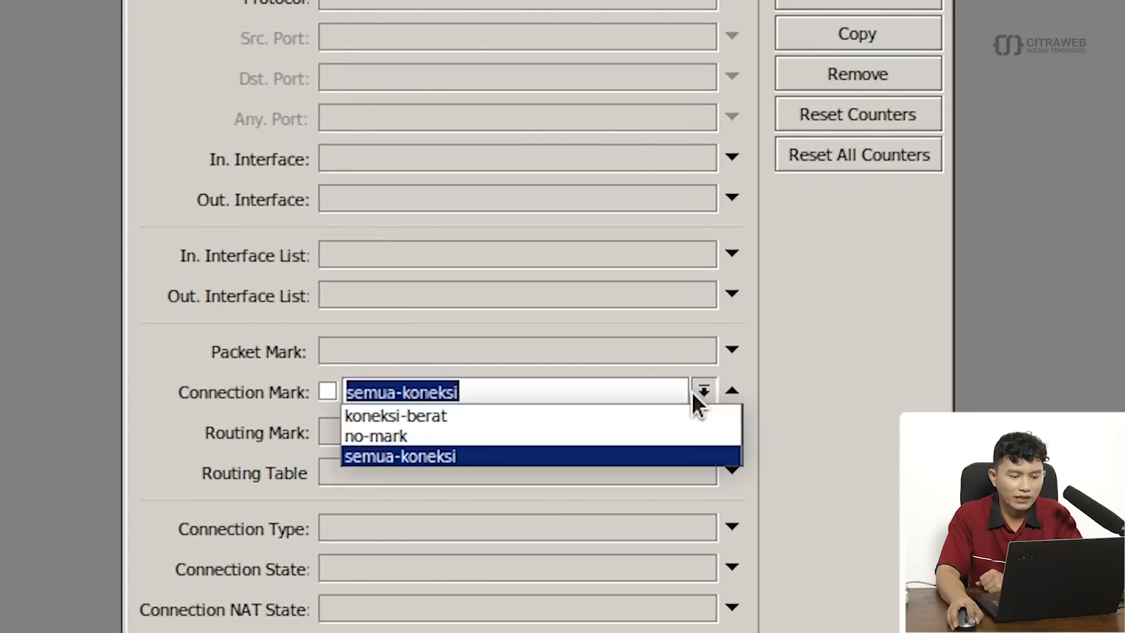
pyautogui.click(662, 453)
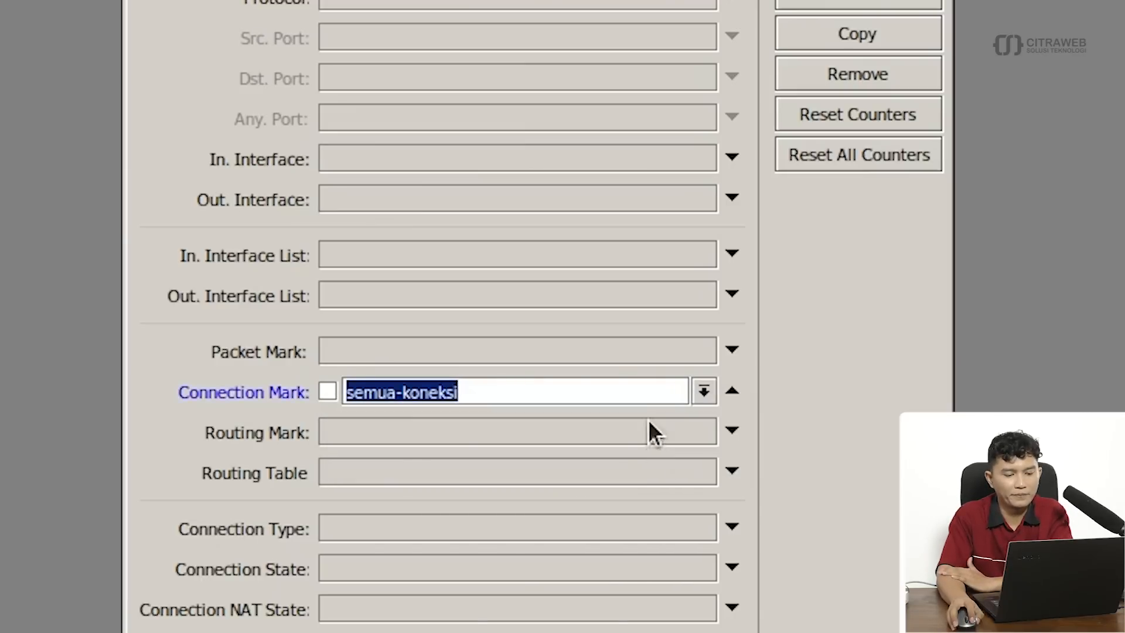
pyautogui.click(651, 400)
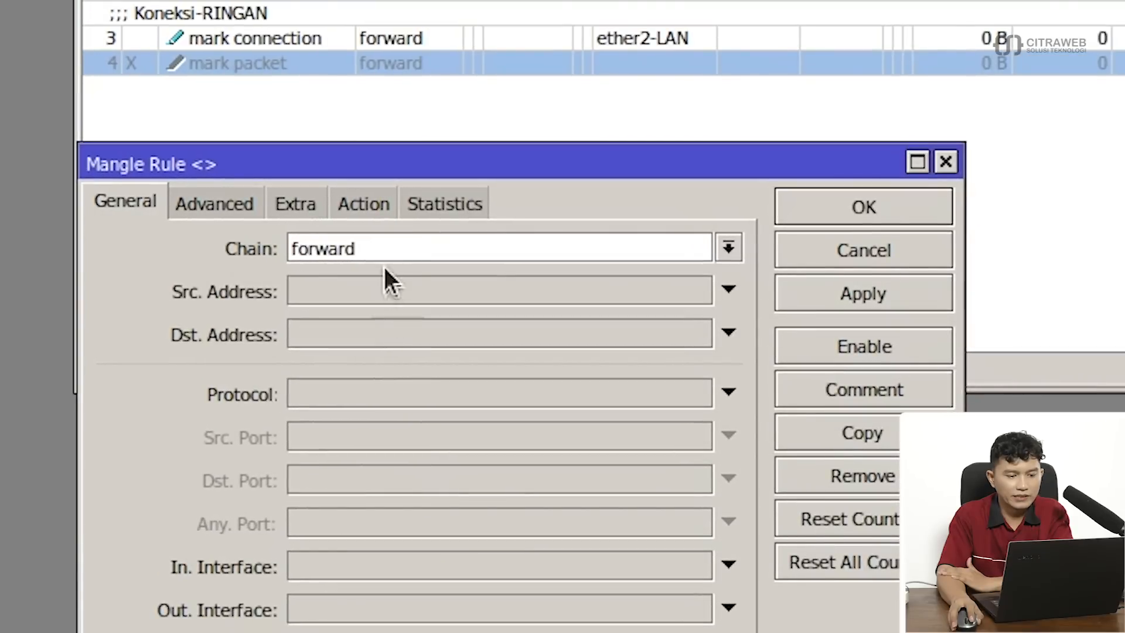
# Check the Koneksi-RINGAN mark packet rule's action and new packet mark, and save and enable the rule
pyautogui.click(386, 17)
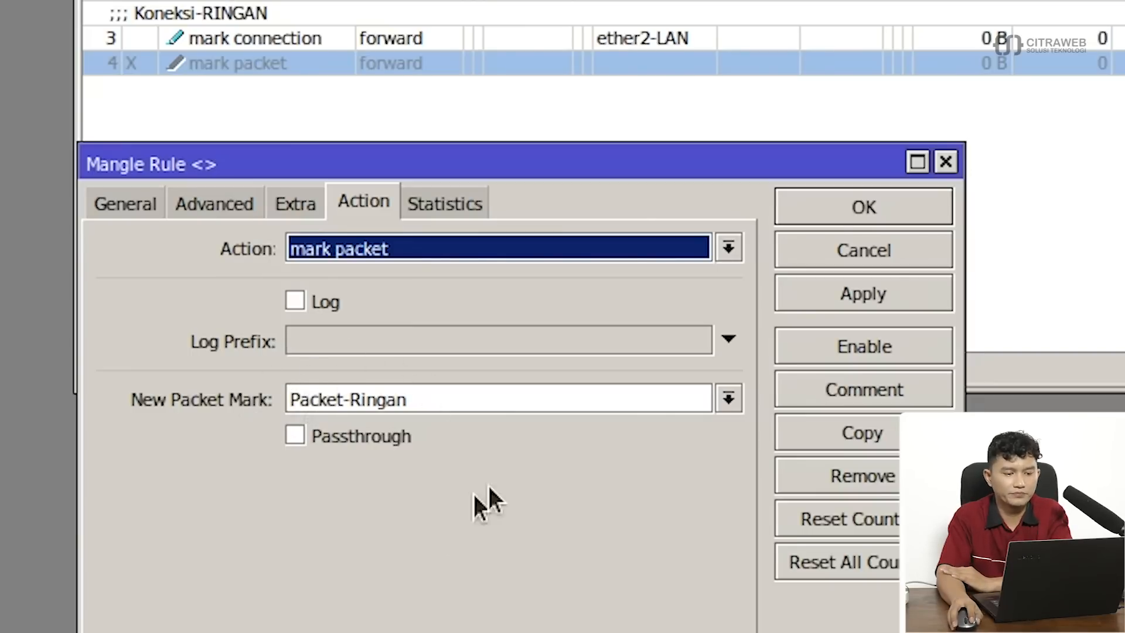
pyautogui.click(834, 209)
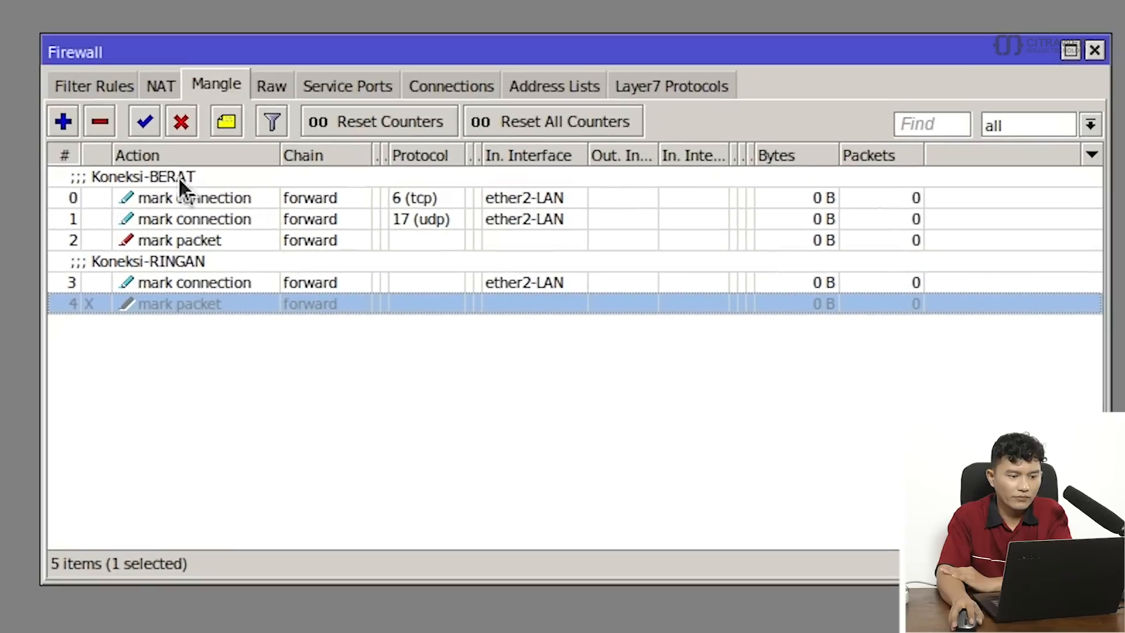
pyautogui.click(144, 121)
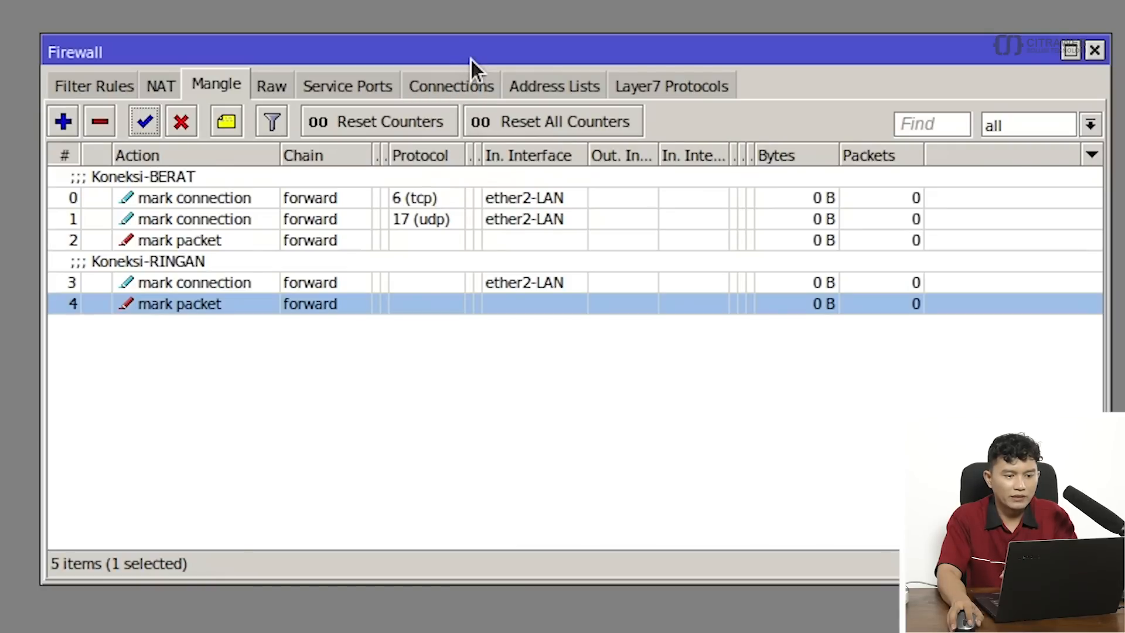
# Close the Firewall window, open the Queue List with more height, and show the queue tree entries
pyautogui.moveTo(470, 58); pyautogui.dragTo(441, 10)
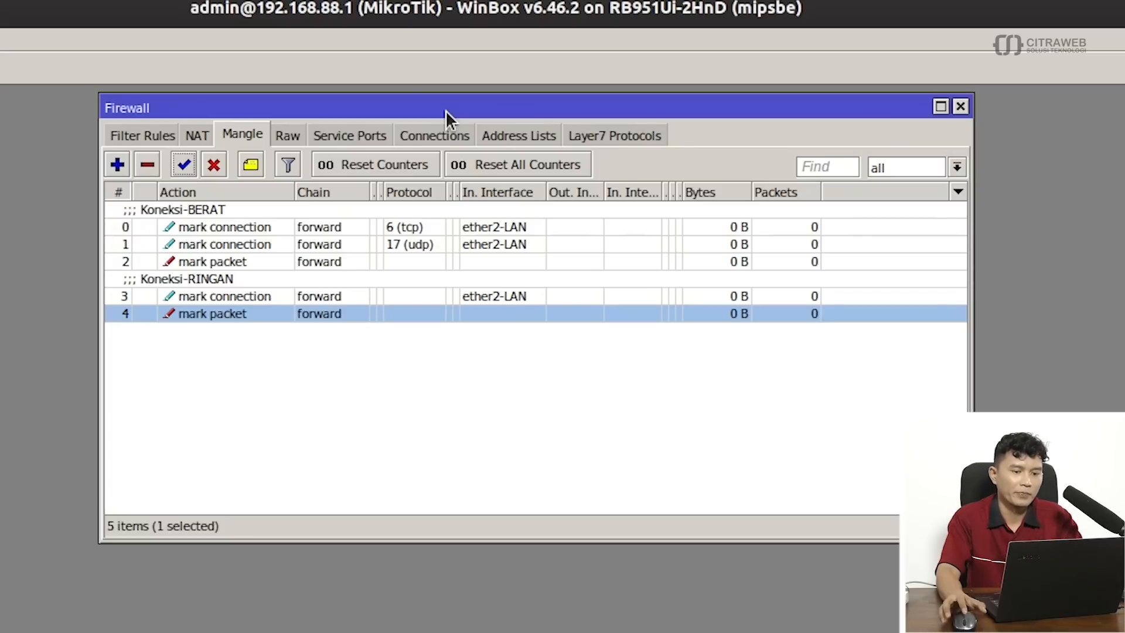
pyautogui.moveTo(447, 110); pyautogui.dragTo(438, 111)
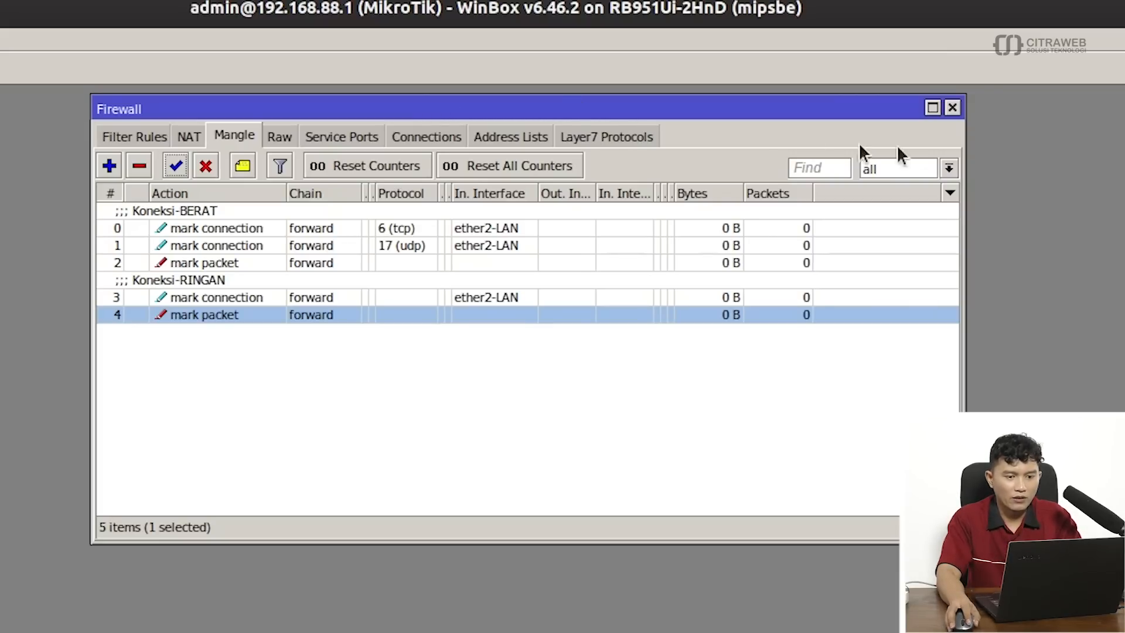
pyautogui.click(951, 108)
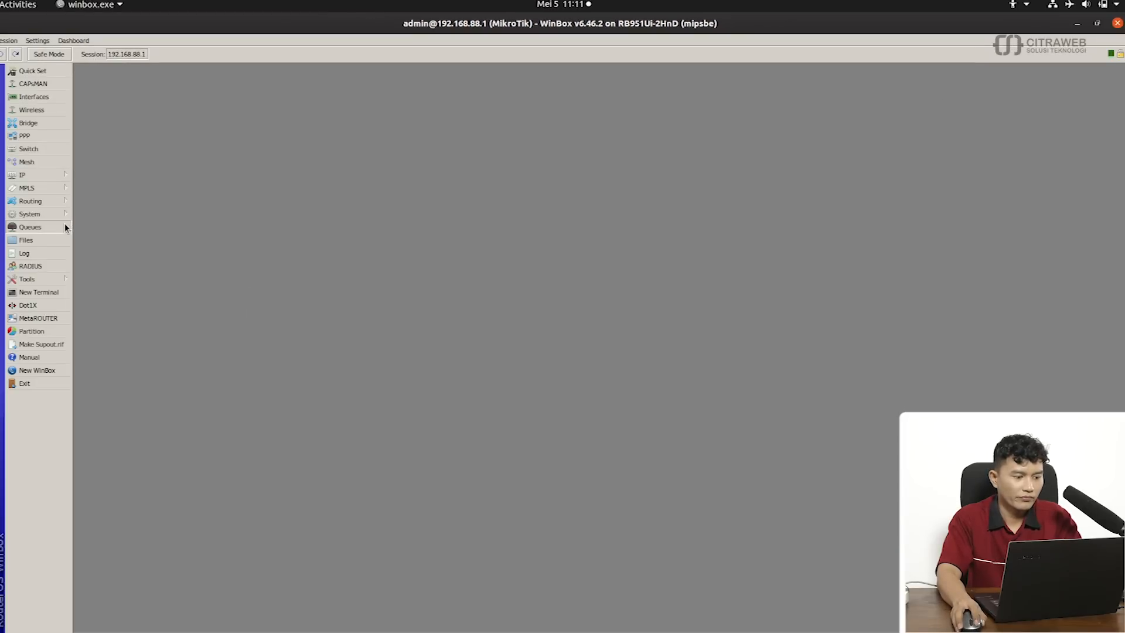
pyautogui.click(65, 227)
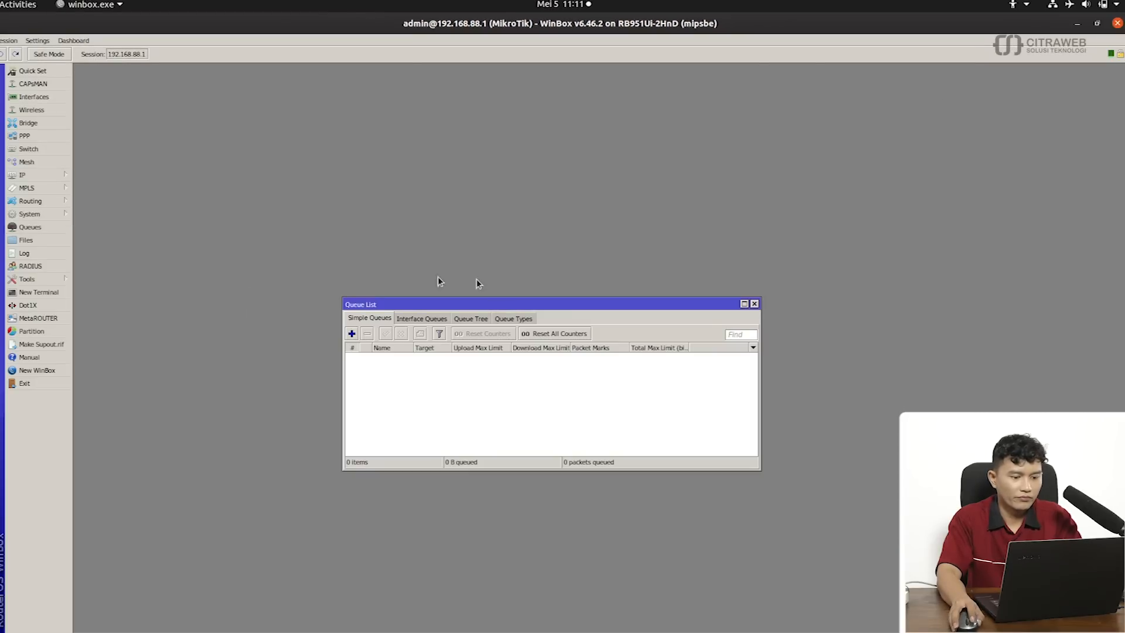
pyautogui.moveTo(498, 304); pyautogui.dragTo(501, 93)
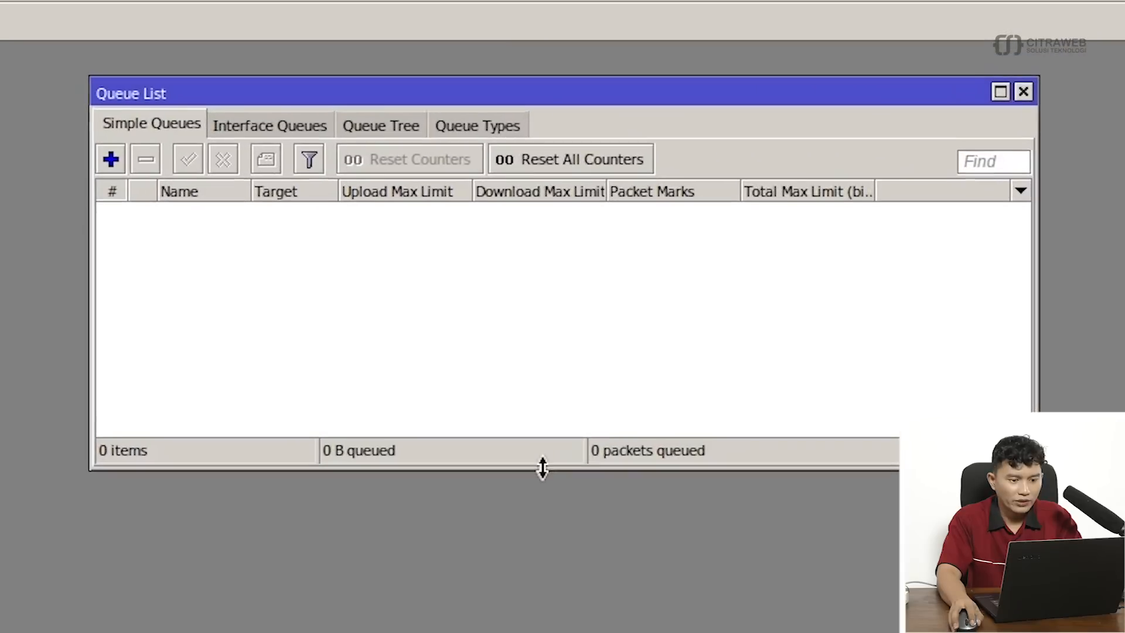
pyautogui.moveTo(533, 462); pyautogui.dragTo(549, 610)
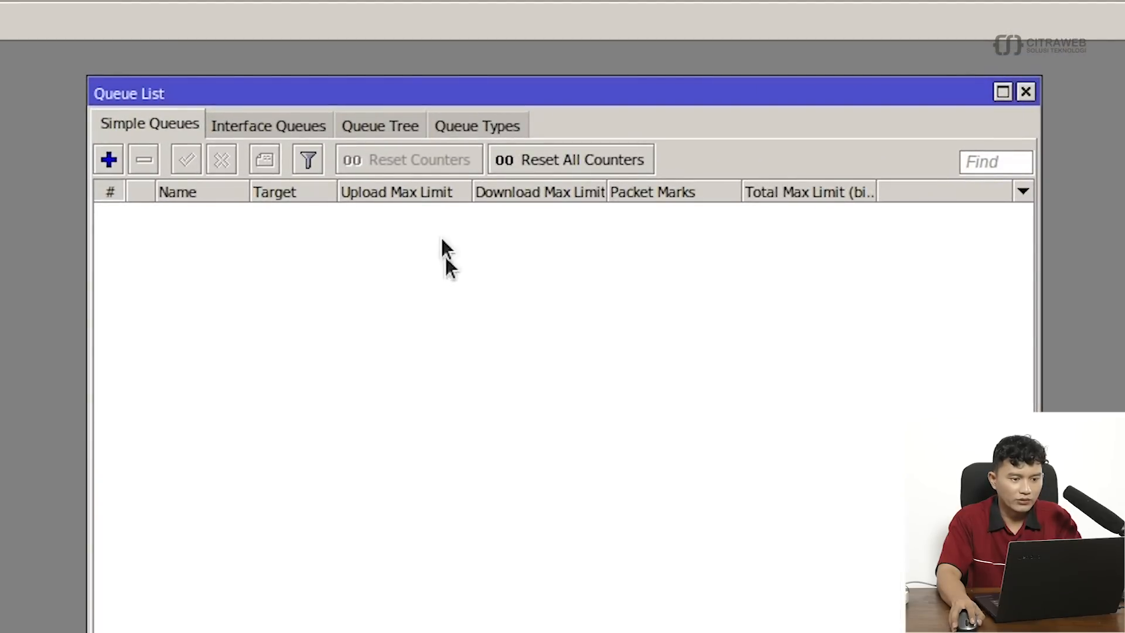
pyautogui.click(386, 128)
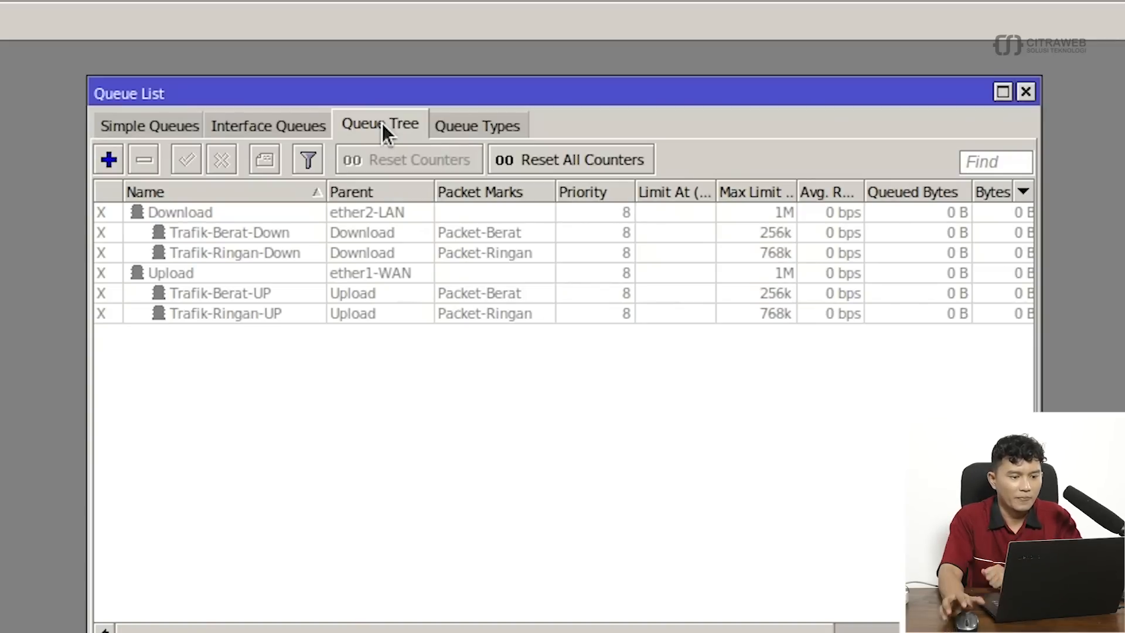
# Open the Download parent queue, select ether2-LAN as its parent, check the max limit, and save and enable the queue
pyautogui.click(409, 216)
pyautogui.doubleClick(315, 212)
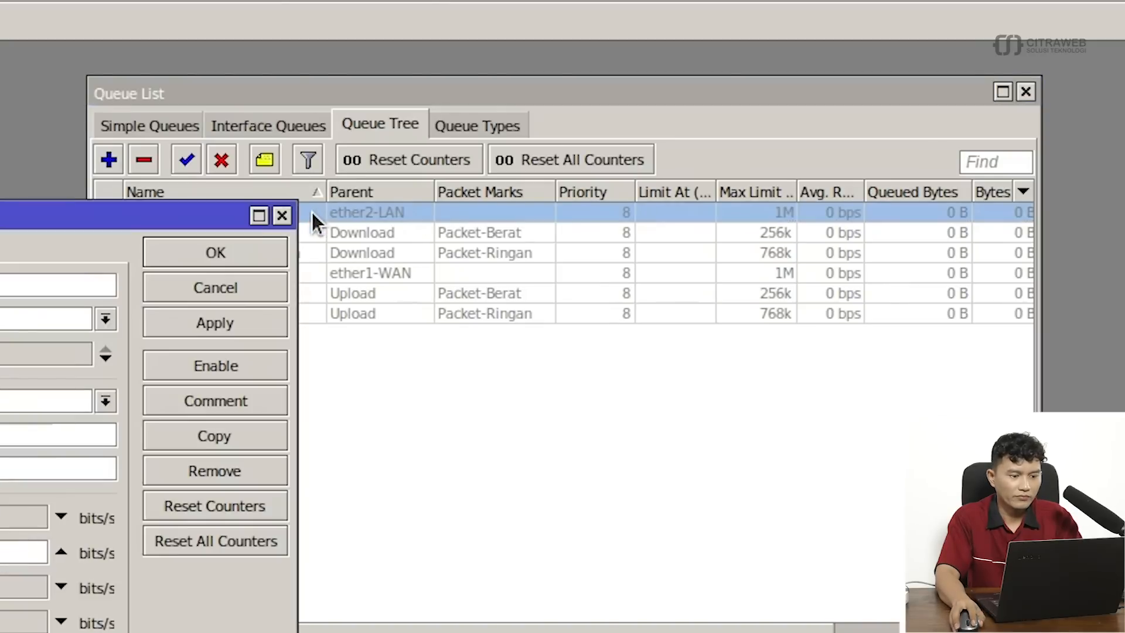
pyautogui.moveTo(104, 226); pyautogui.dragTo(450, 392)
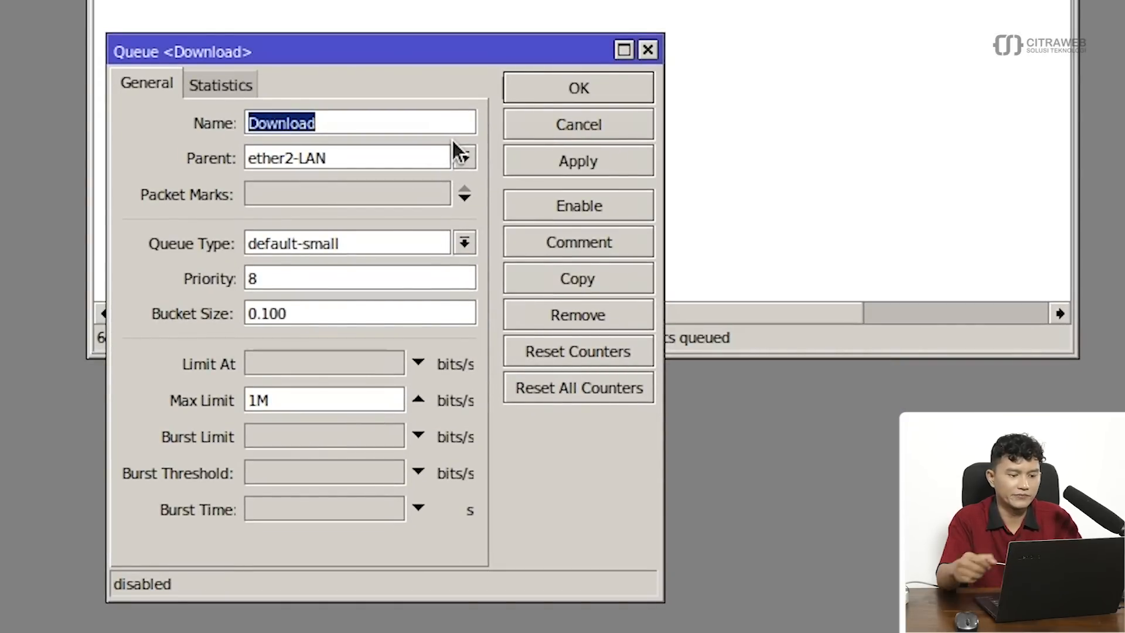
pyautogui.click(459, 152)
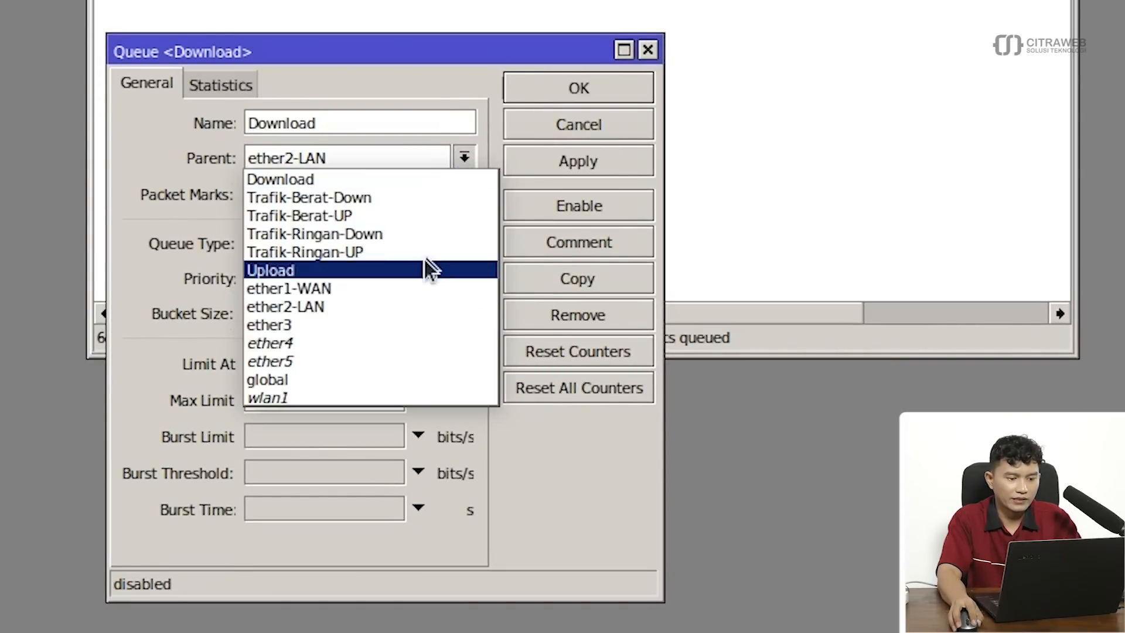
pyautogui.click(409, 306)
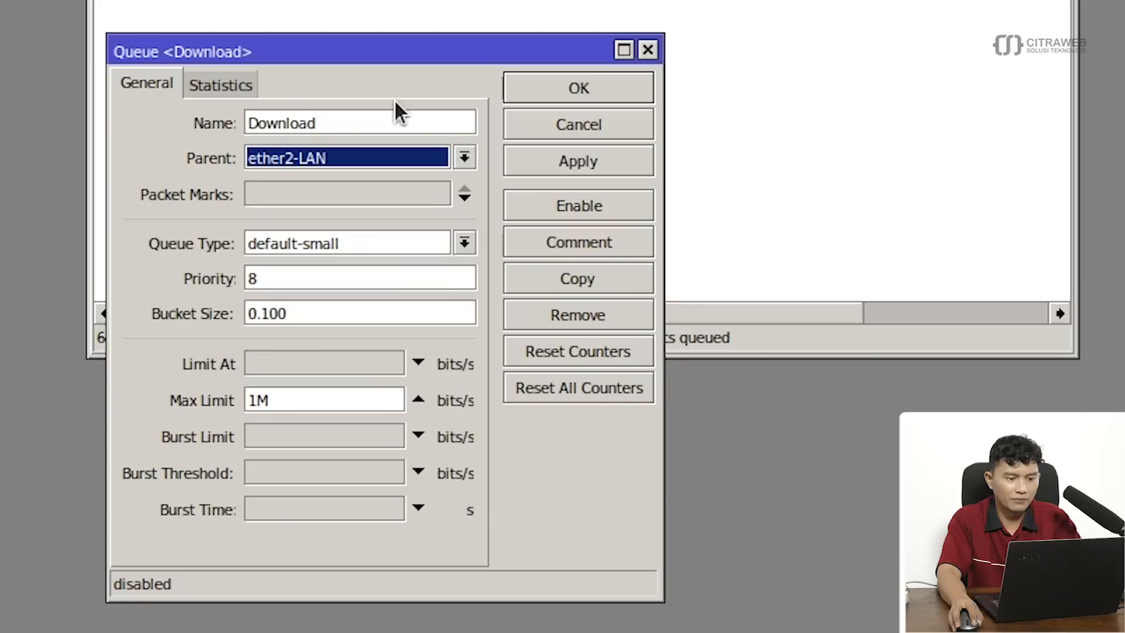
pyautogui.click(394, 117)
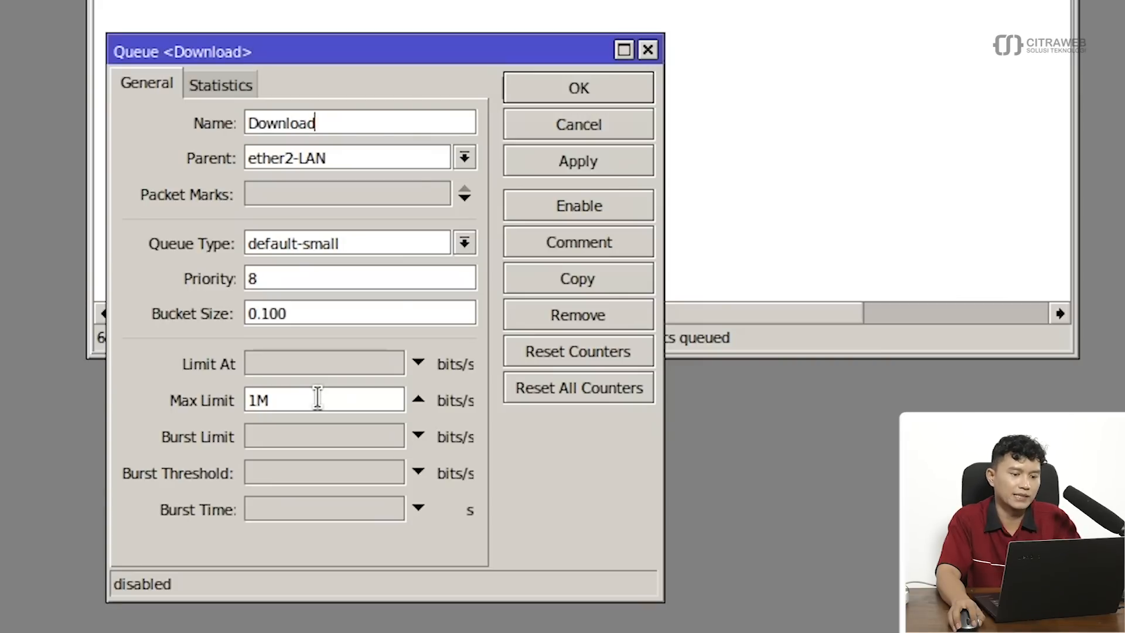
pyautogui.click(561, 77)
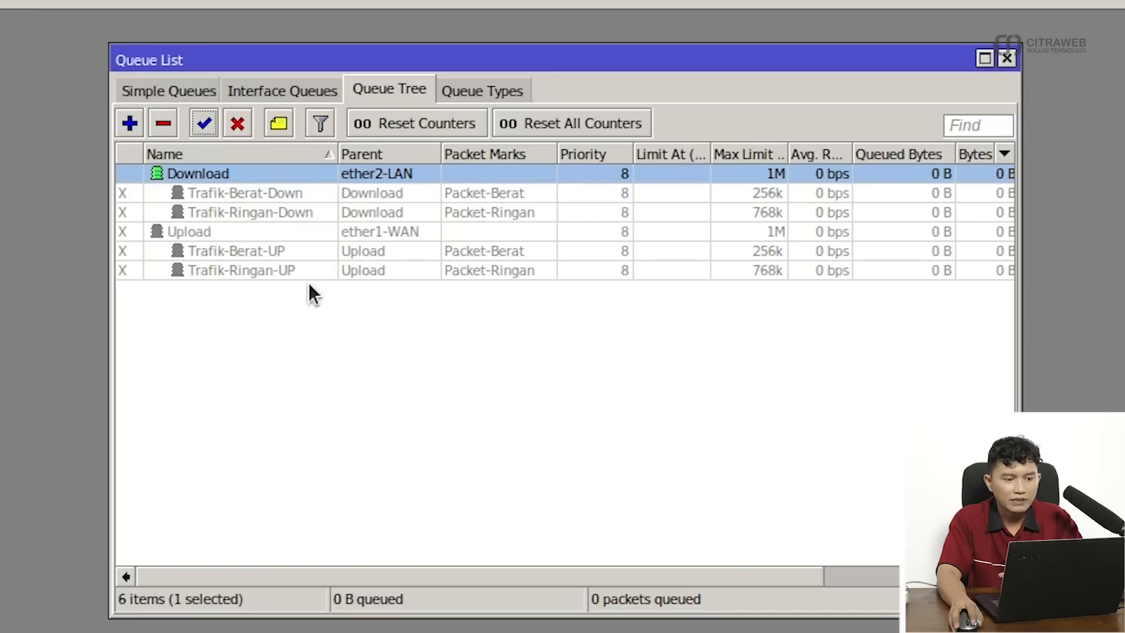
# Open the Upload parent queue, select ether1-WAN as its parent, and save and enable the queue
pyautogui.click(312, 231)
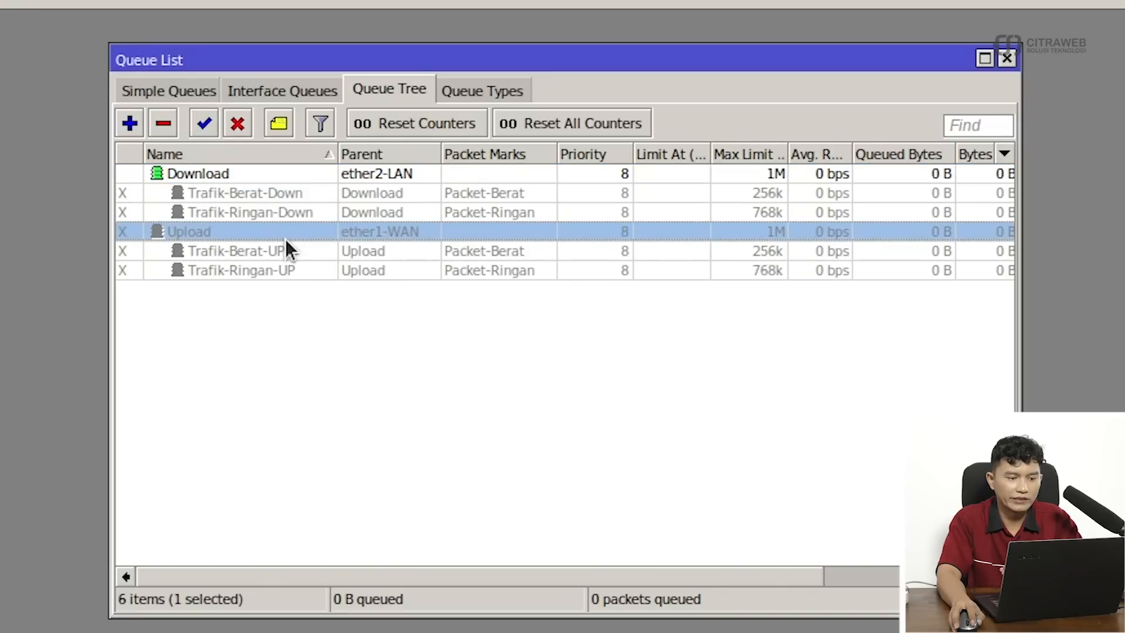
pyautogui.doubleClick(287, 234)
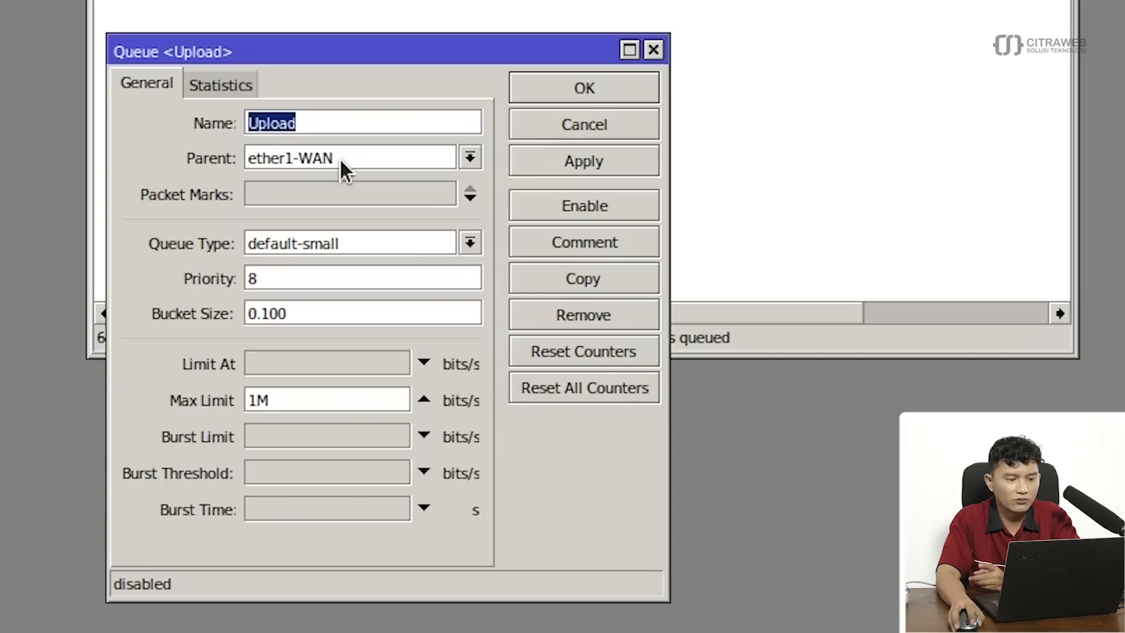
pyautogui.click(340, 157)
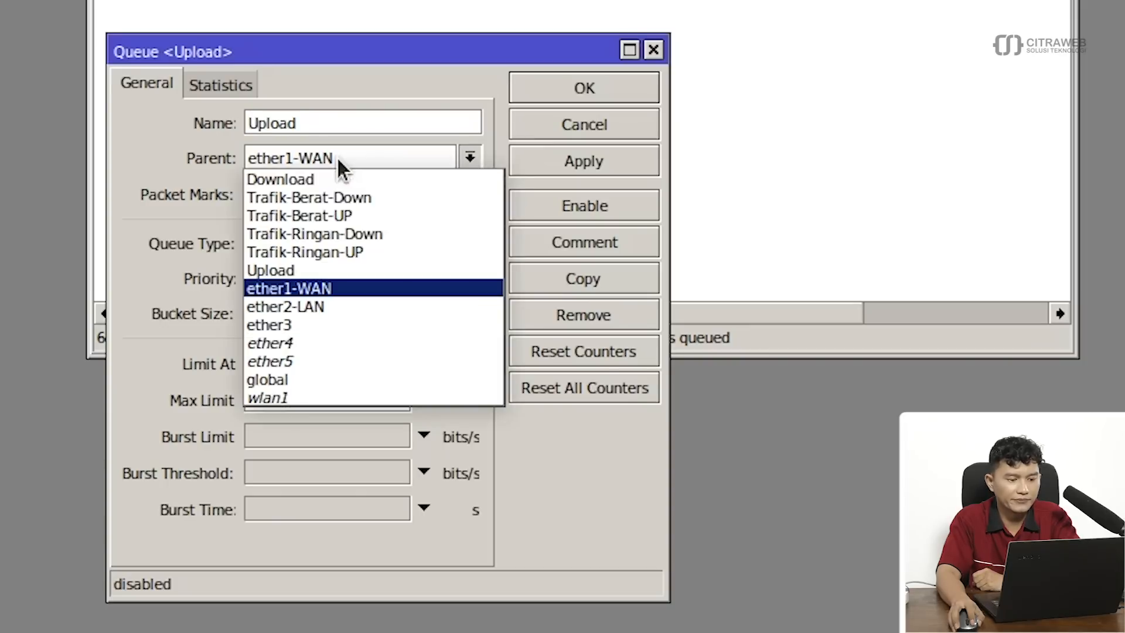
pyautogui.click(316, 285)
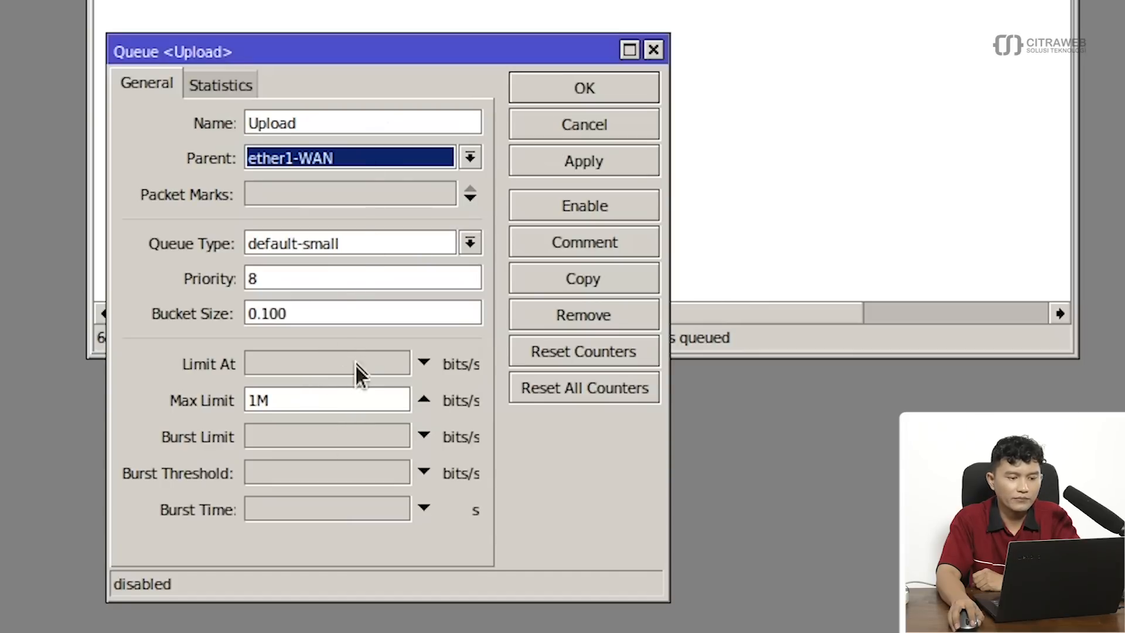
pyautogui.click(614, 85)
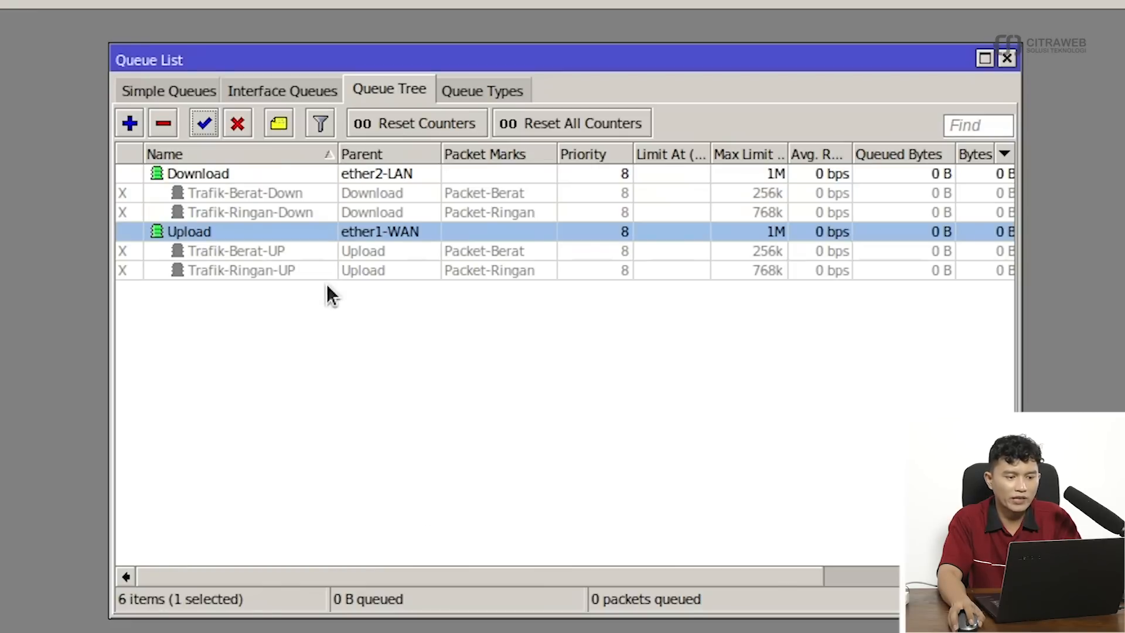
# Open the Trafik-Berat-Down queue and select Download as its parent
pyautogui.click(300, 193)
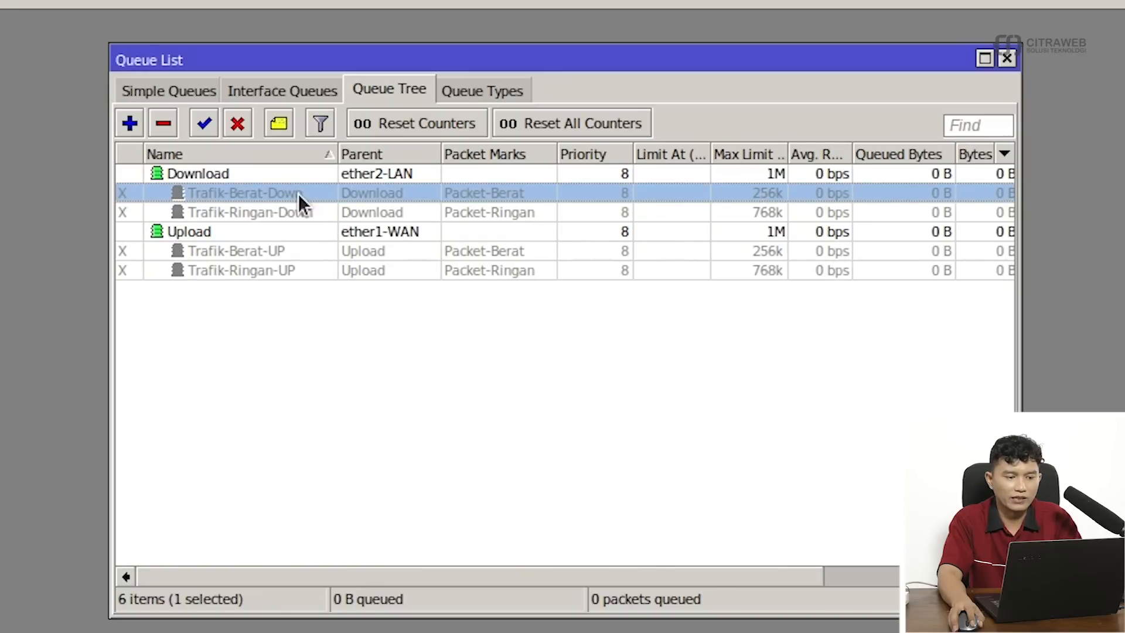
pyautogui.doubleClick(403, 195)
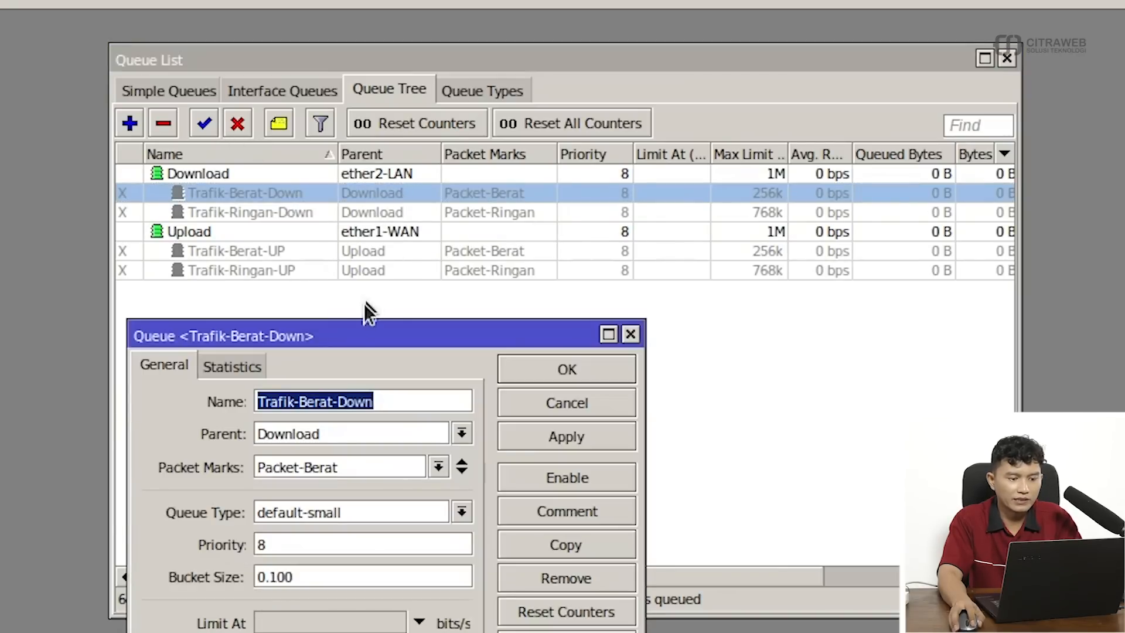
pyautogui.moveTo(358, 330); pyautogui.dragTo(382, 323)
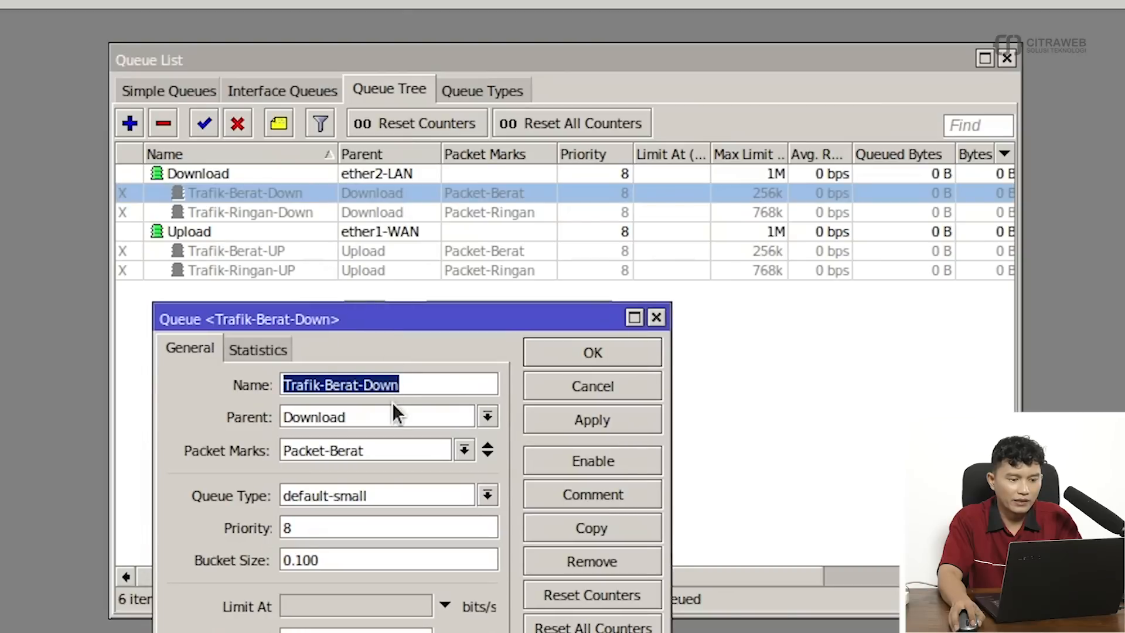
pyautogui.click(414, 382)
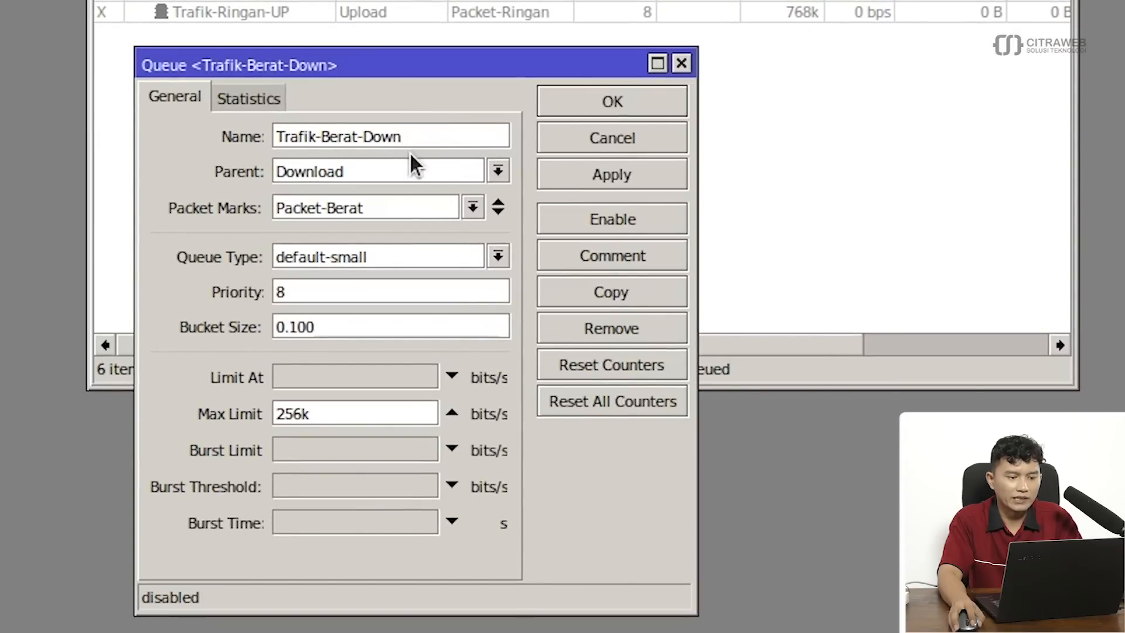
pyautogui.click(489, 165)
pyautogui.click(463, 187)
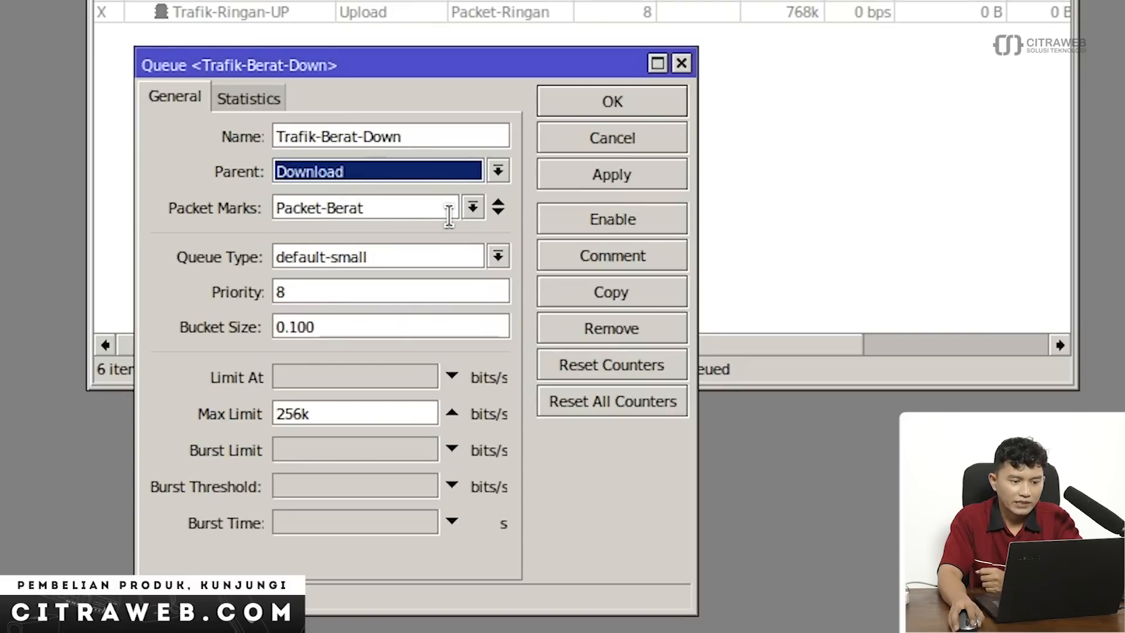
# Select Packet-Berat as the Trafik-Berat-Down packet mark, check its max limit, and save and enable the queue
pyautogui.click(473, 207)
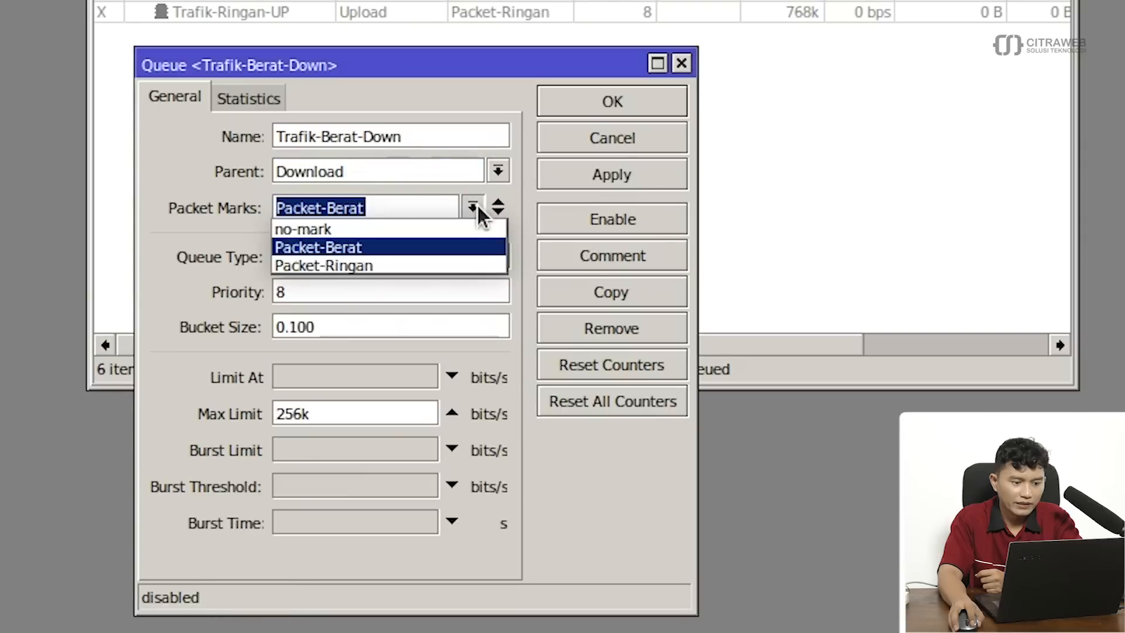
pyautogui.click(443, 241)
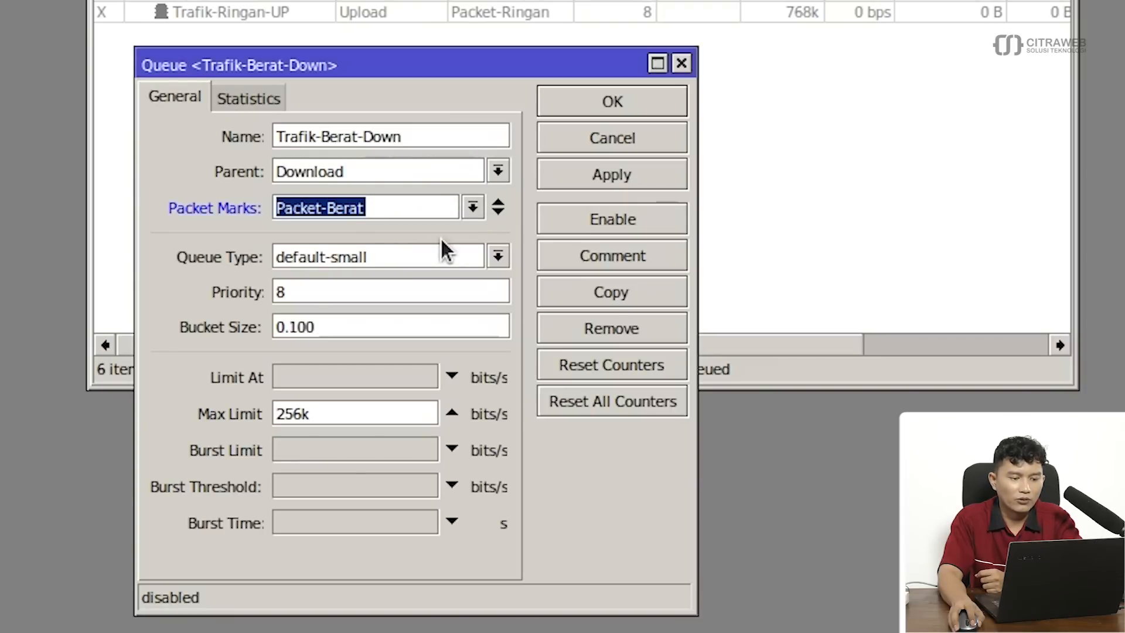
pyautogui.click(361, 414)
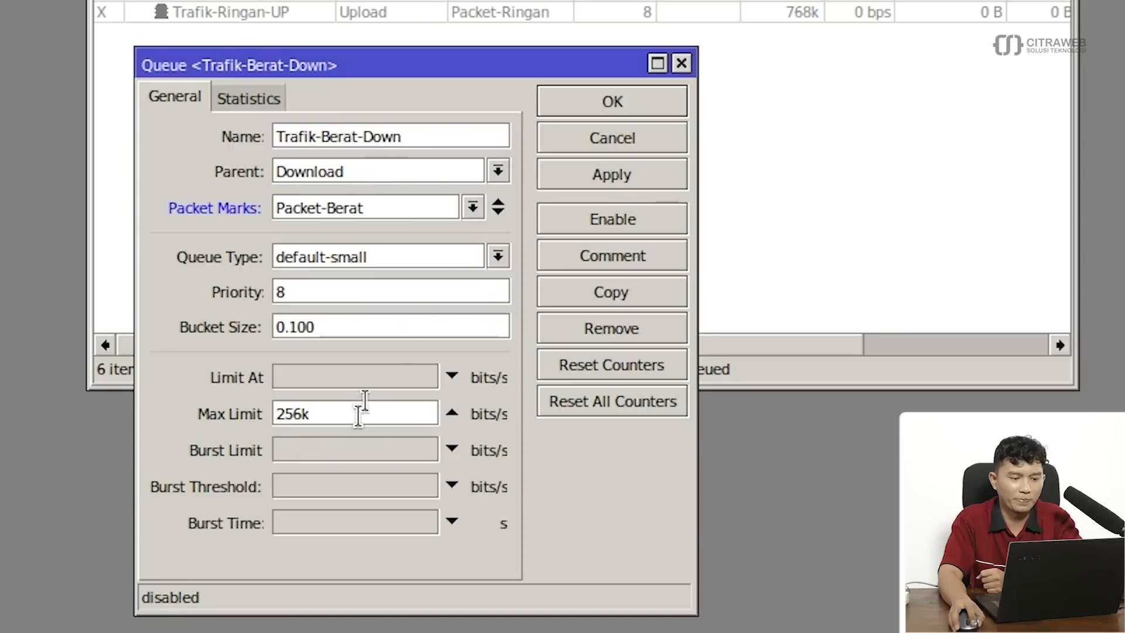
pyautogui.click(601, 106)
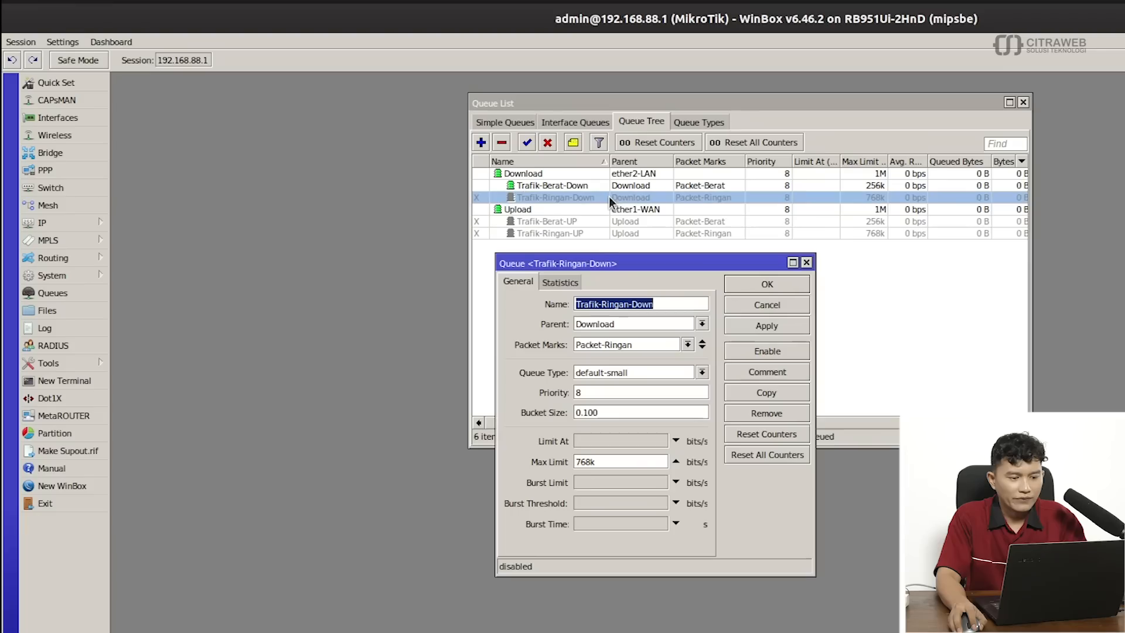
# Select Download as the parent of the Trafik-Ringan-Down queue
pyautogui.moveTo(631, 267); pyautogui.dragTo(614, 273)
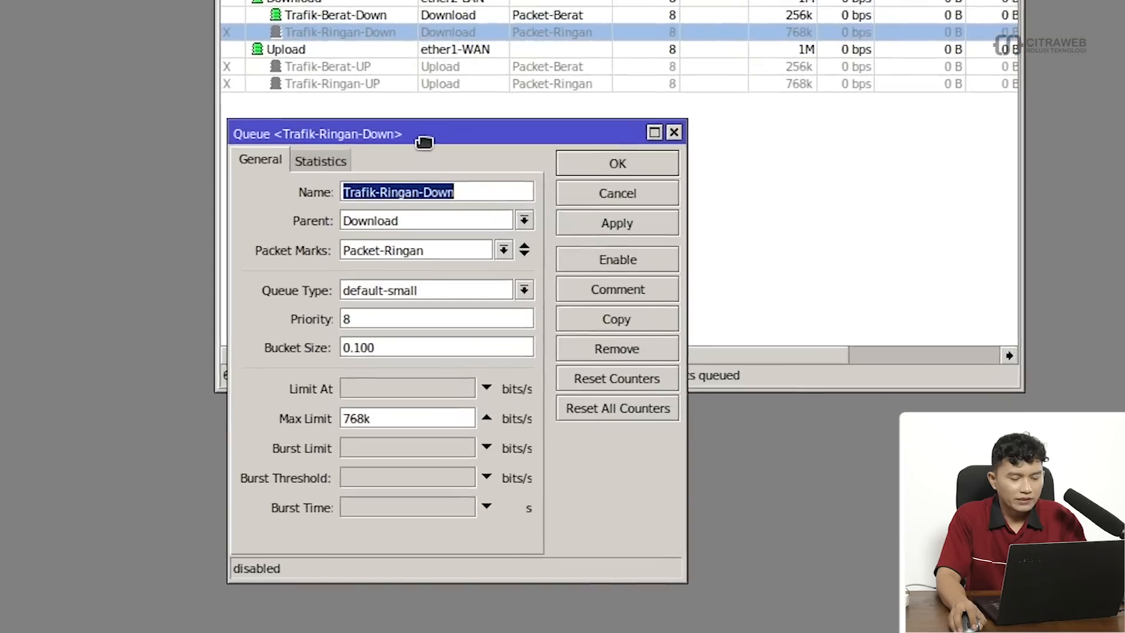
pyautogui.moveTo(424, 141); pyautogui.dragTo(417, 143)
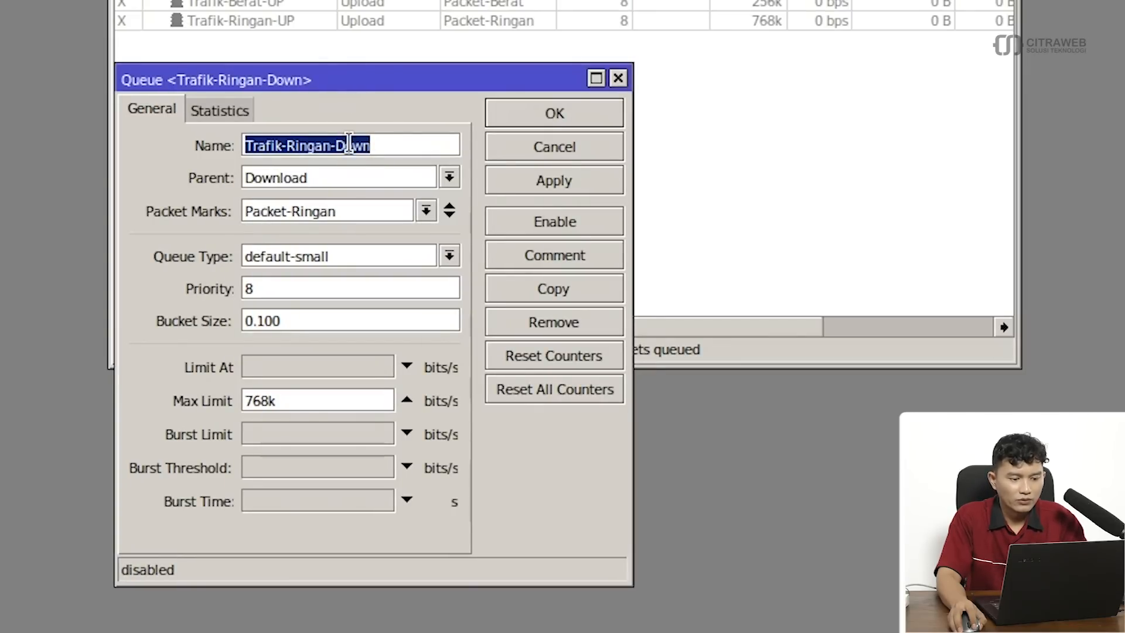
pyautogui.click(374, 173)
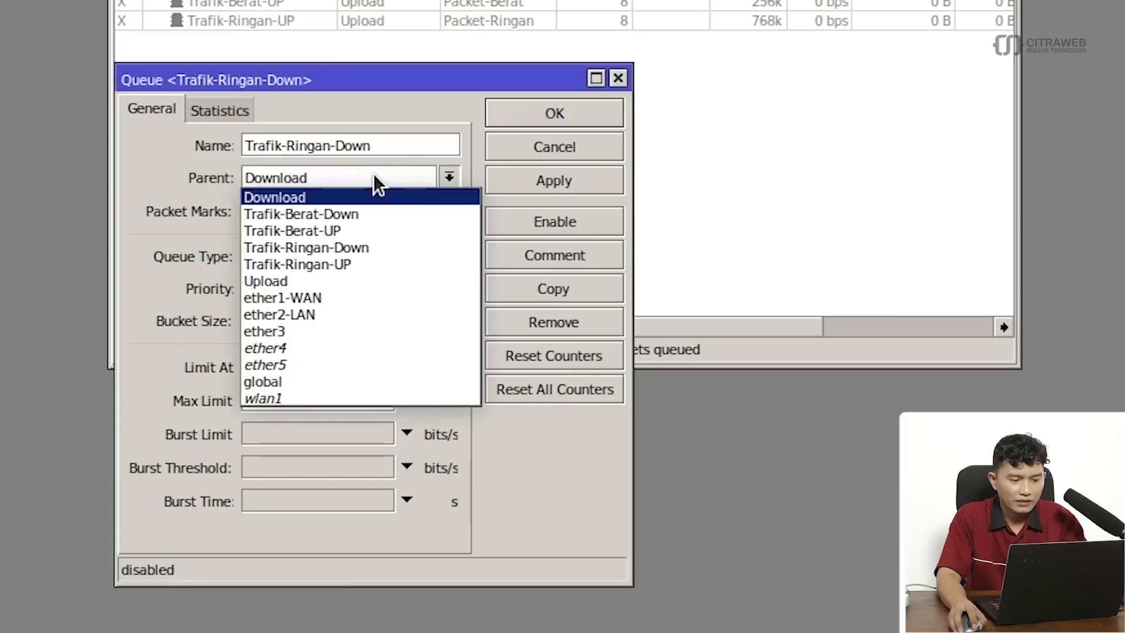
pyautogui.click(363, 193)
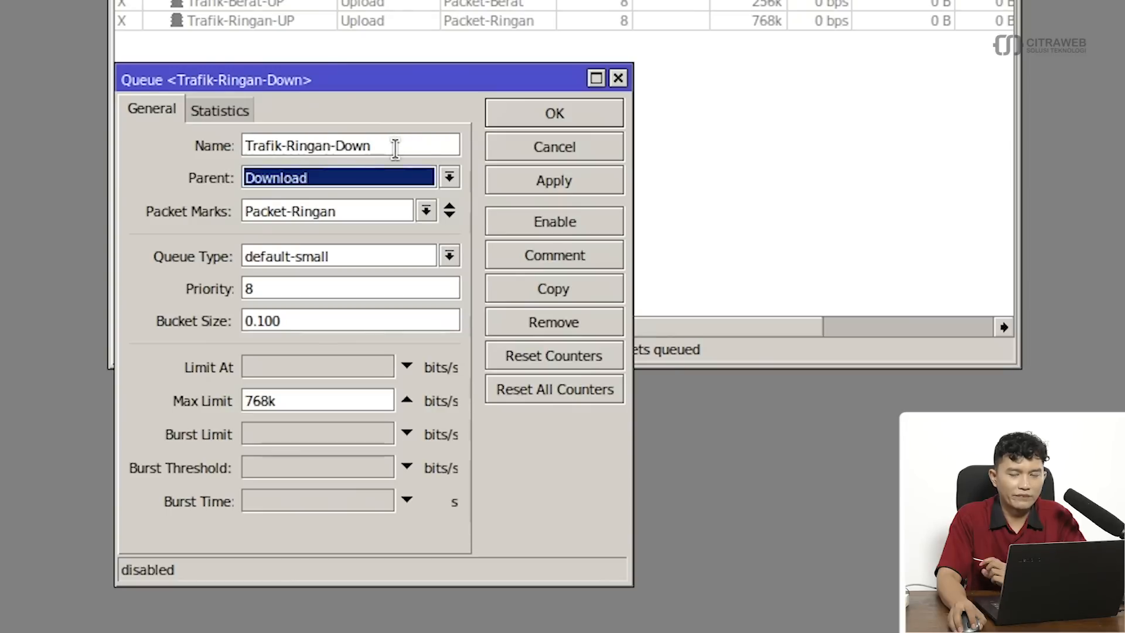
# Select Packet-Ringan as the Trafik-Ringan-Down packet mark, check its max limit, and save and enable the queue
pyautogui.click(413, 214)
pyautogui.click(392, 260)
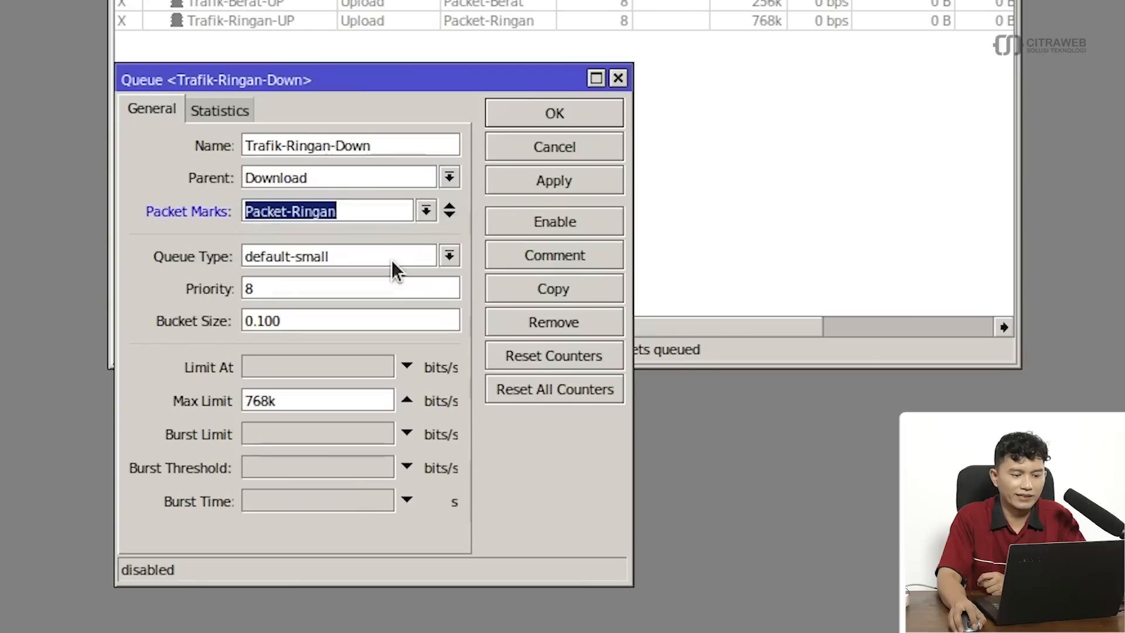
pyautogui.click(311, 406)
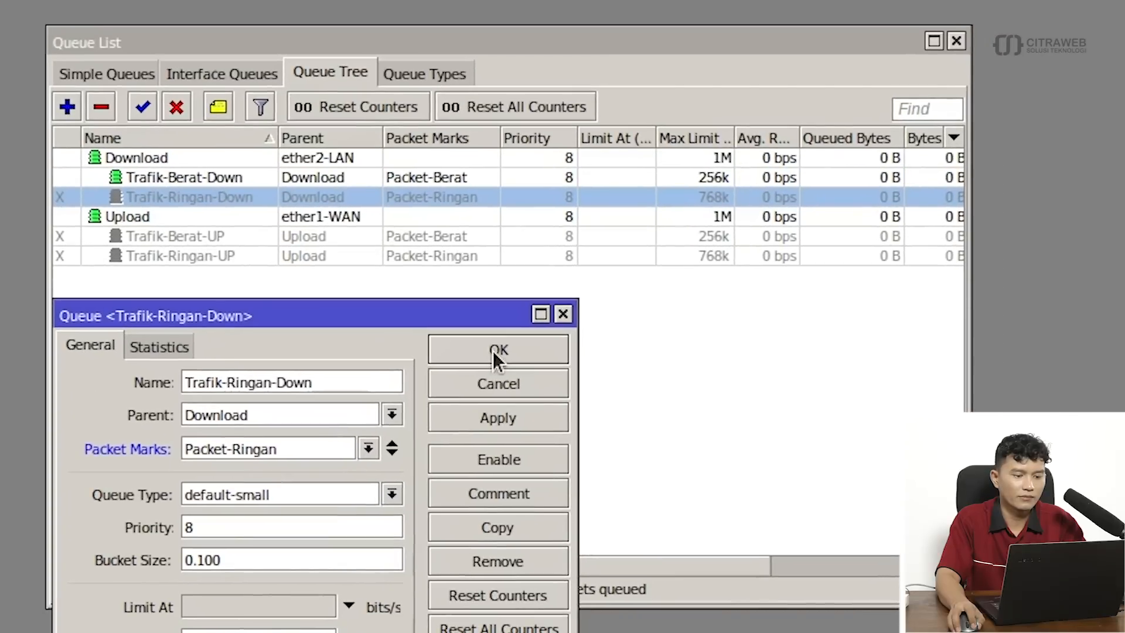
pyautogui.click(554, 113)
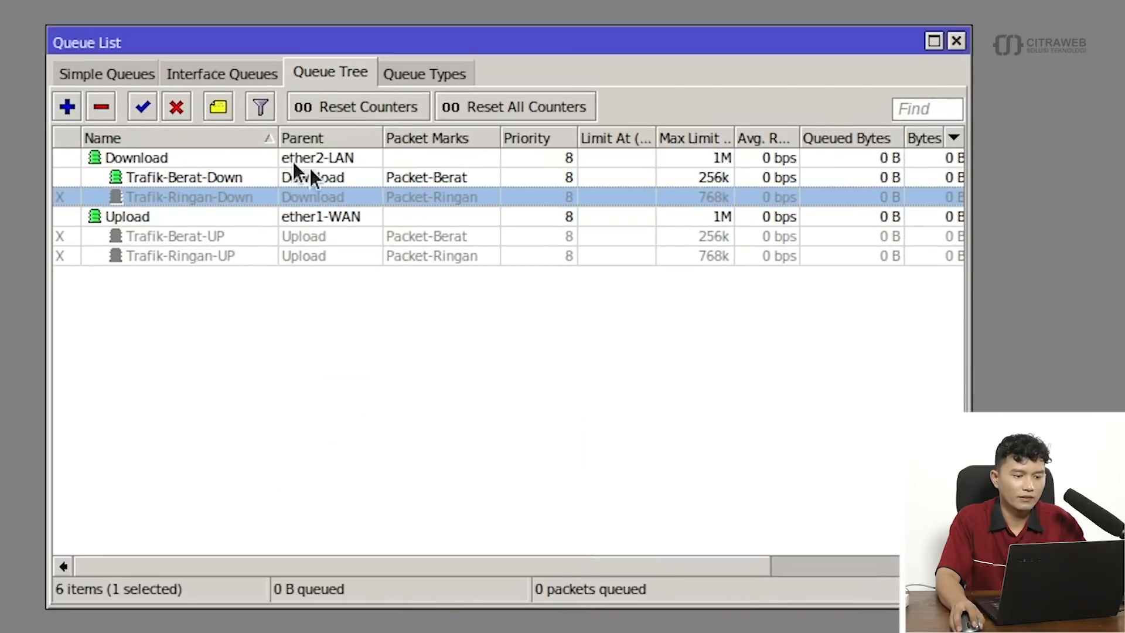
pyautogui.click(146, 111)
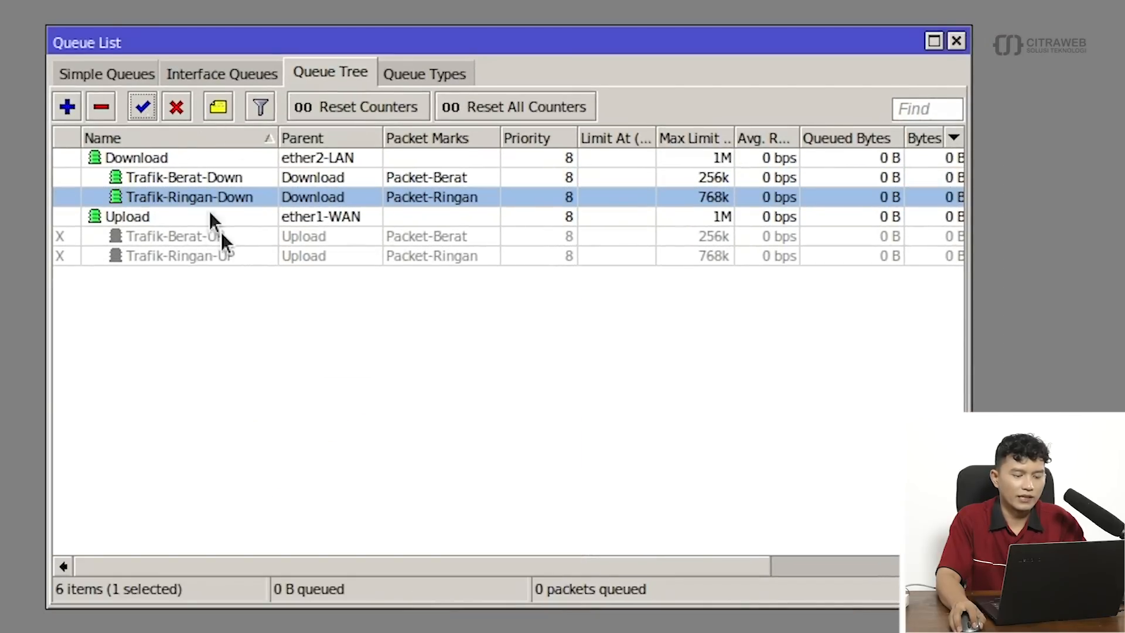
# Open the Trafik-Berat-UP queue and select Upload as its parent
pyautogui.doubleClick(274, 235)
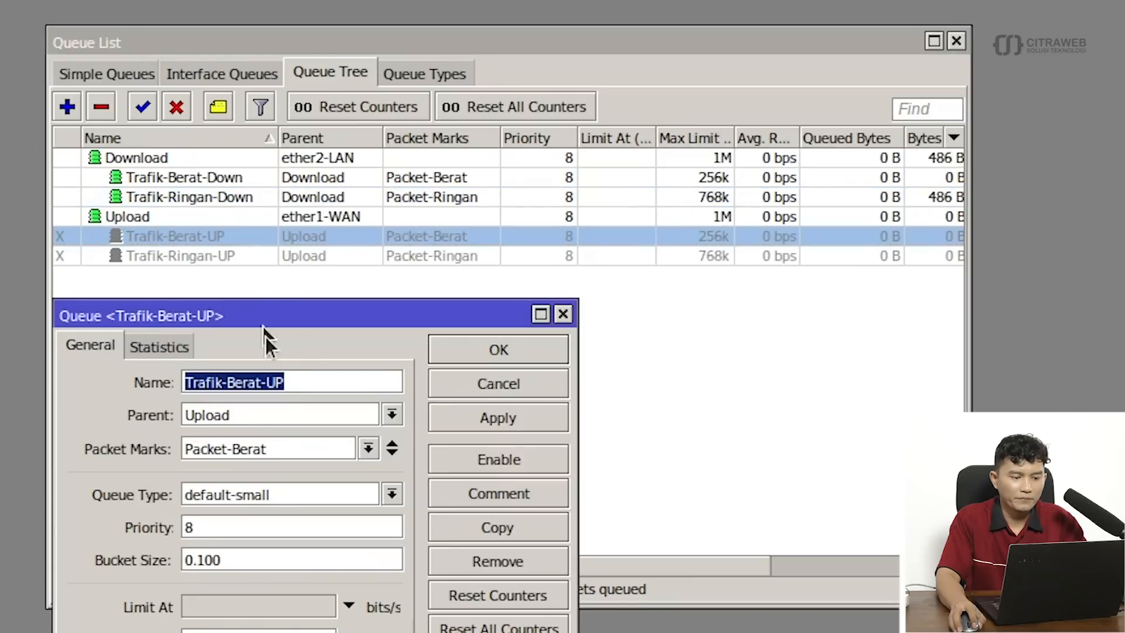
pyautogui.click(317, 375)
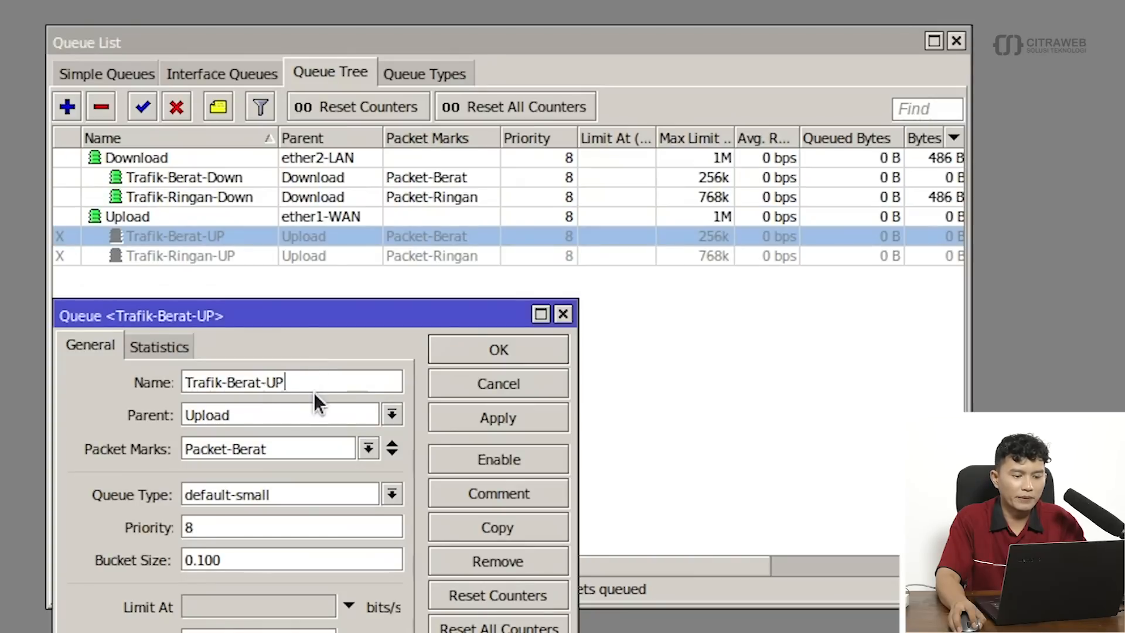
pyautogui.click(311, 413)
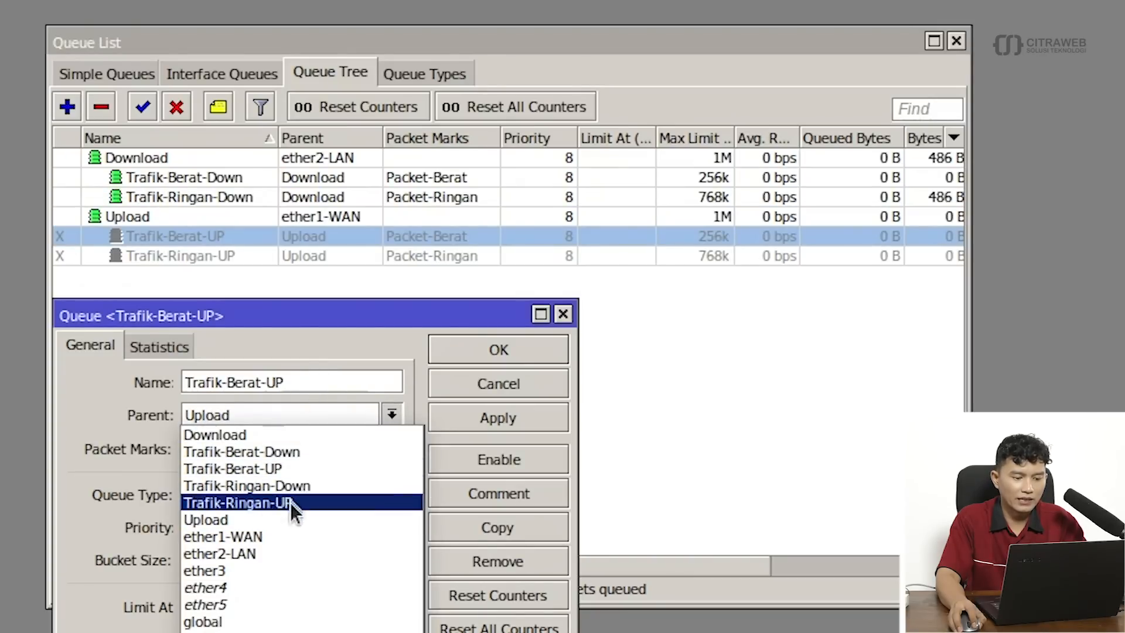
pyautogui.click(293, 518)
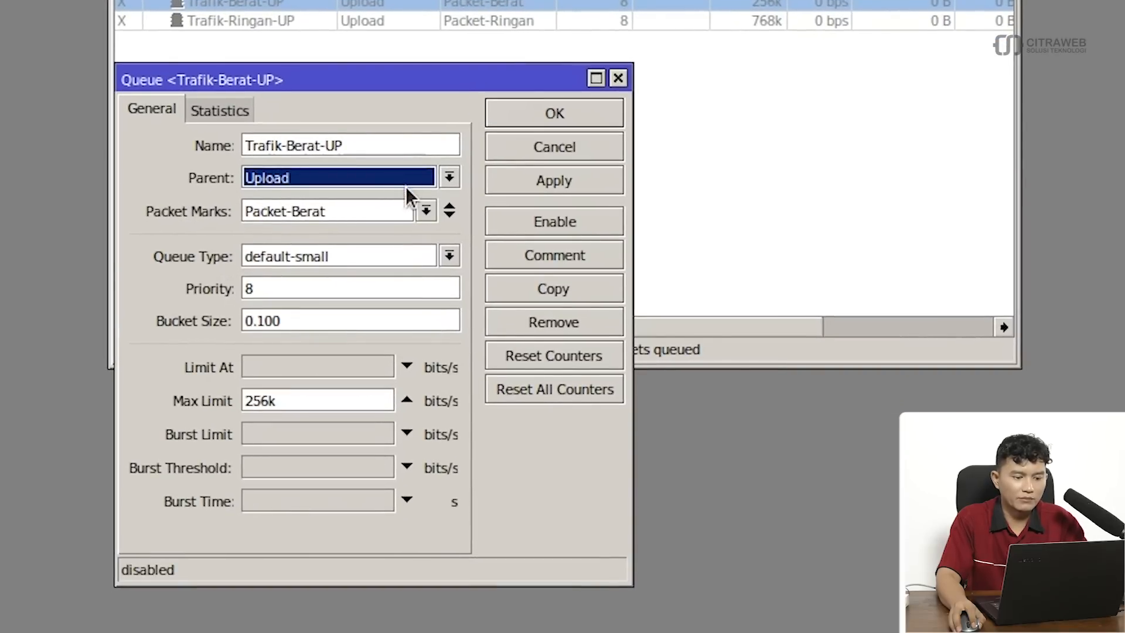
# Select Packet-Berat as the Trafik-Berat-UP packet mark, check its max limit, and save and enable the queue
pyautogui.click(424, 209)
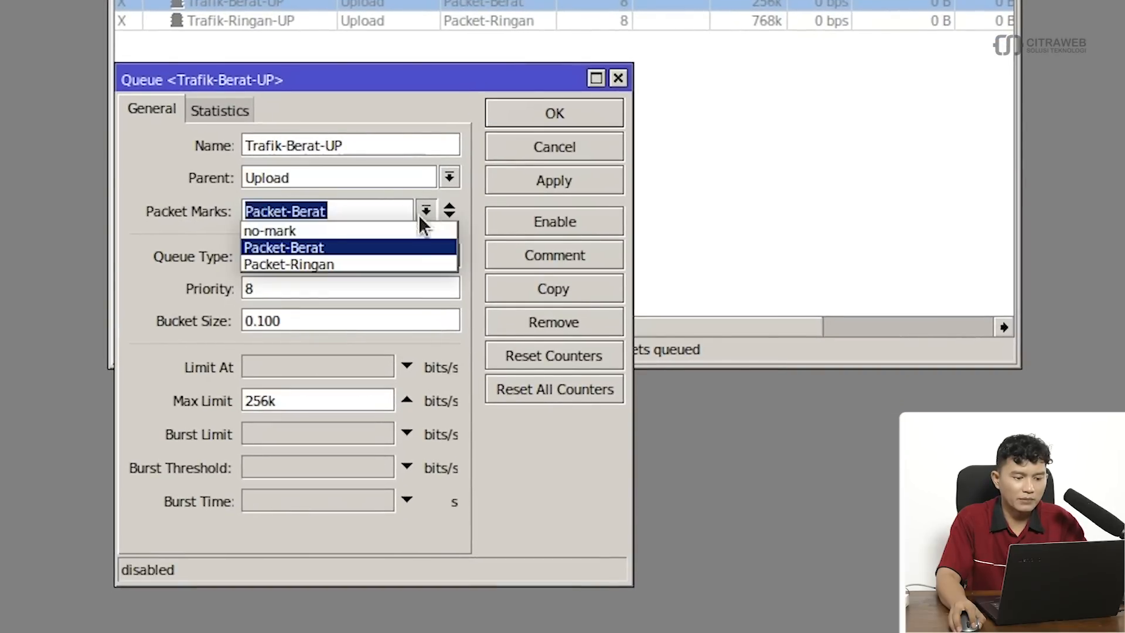
pyautogui.click(404, 246)
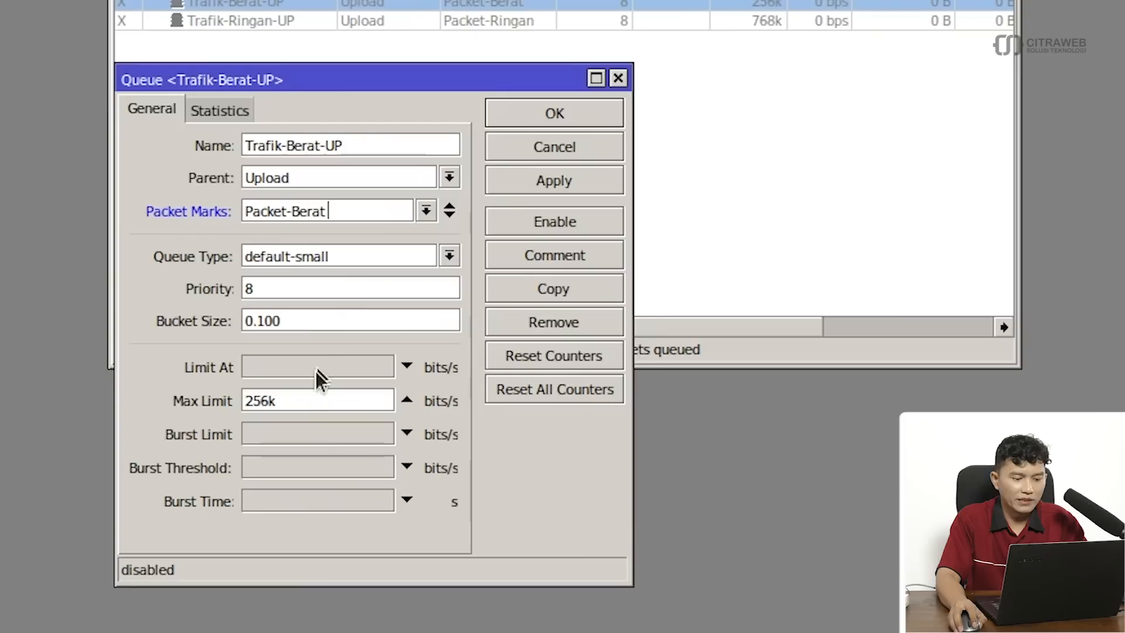
pyautogui.click(309, 401)
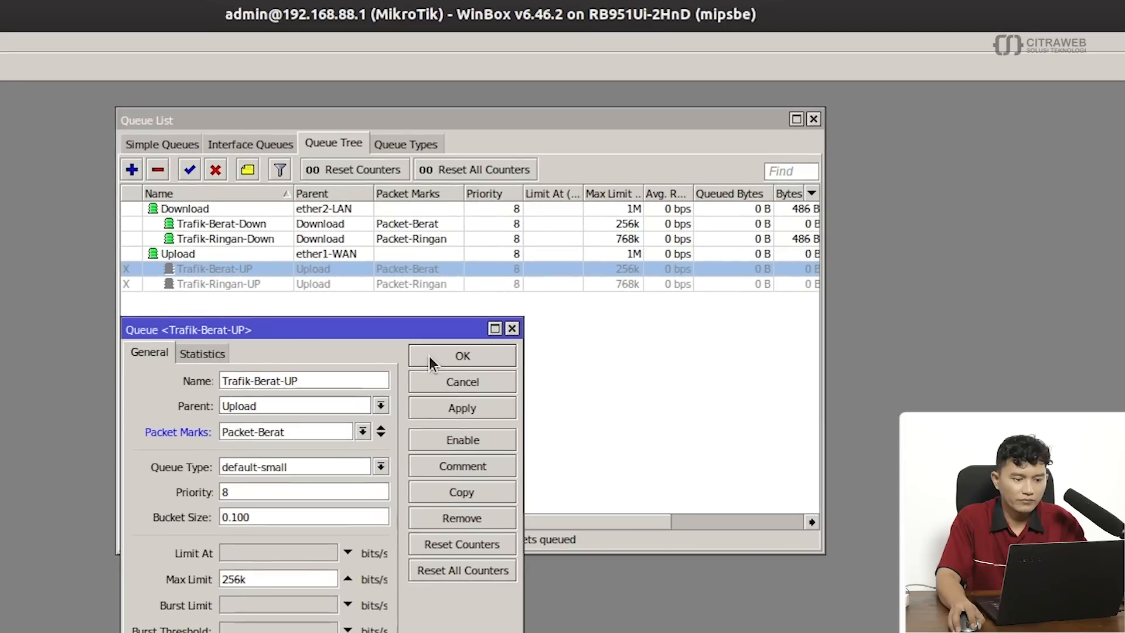
pyautogui.click(513, 115)
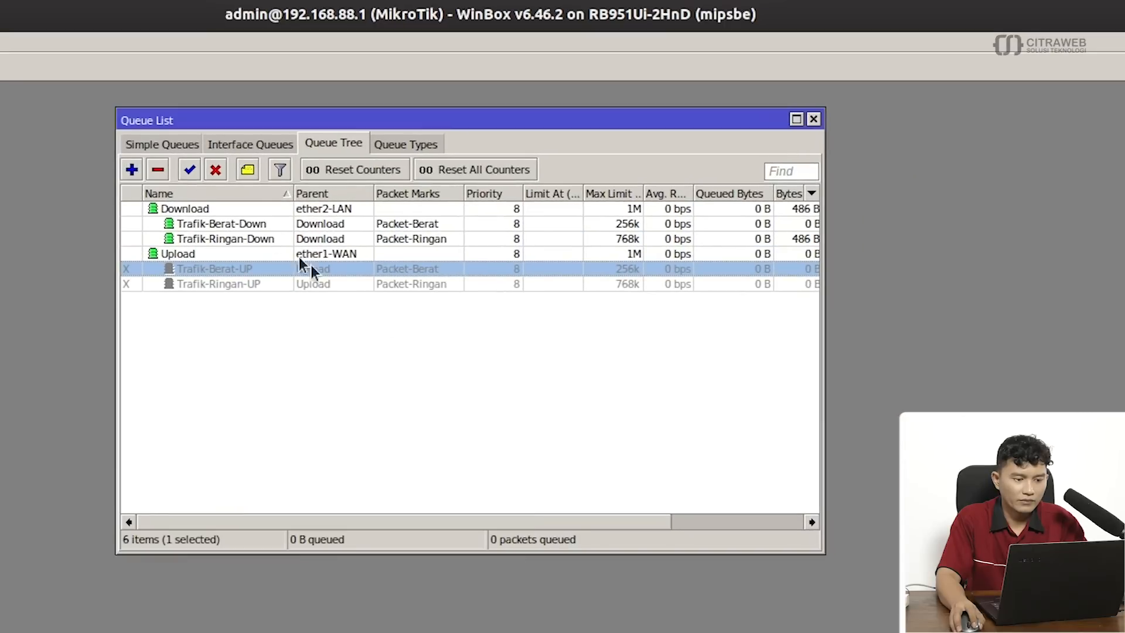
pyautogui.click(189, 170)
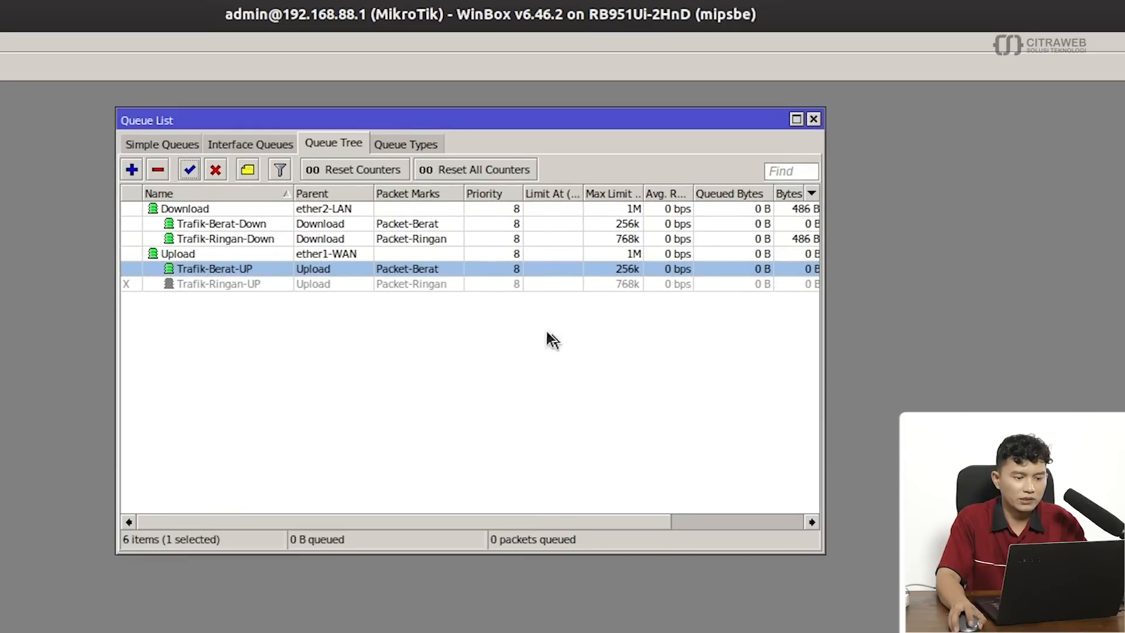
# Open the Trafik-Ringan-UP queue and select Upload as its parent
pyautogui.doubleClick(383, 285)
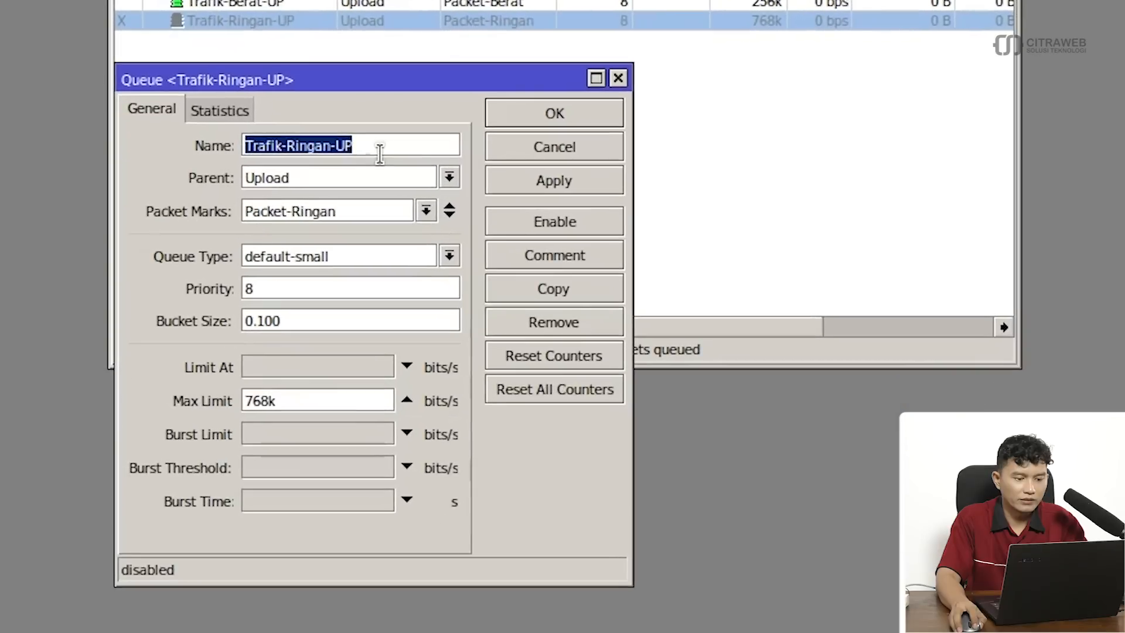
pyautogui.click(379, 151)
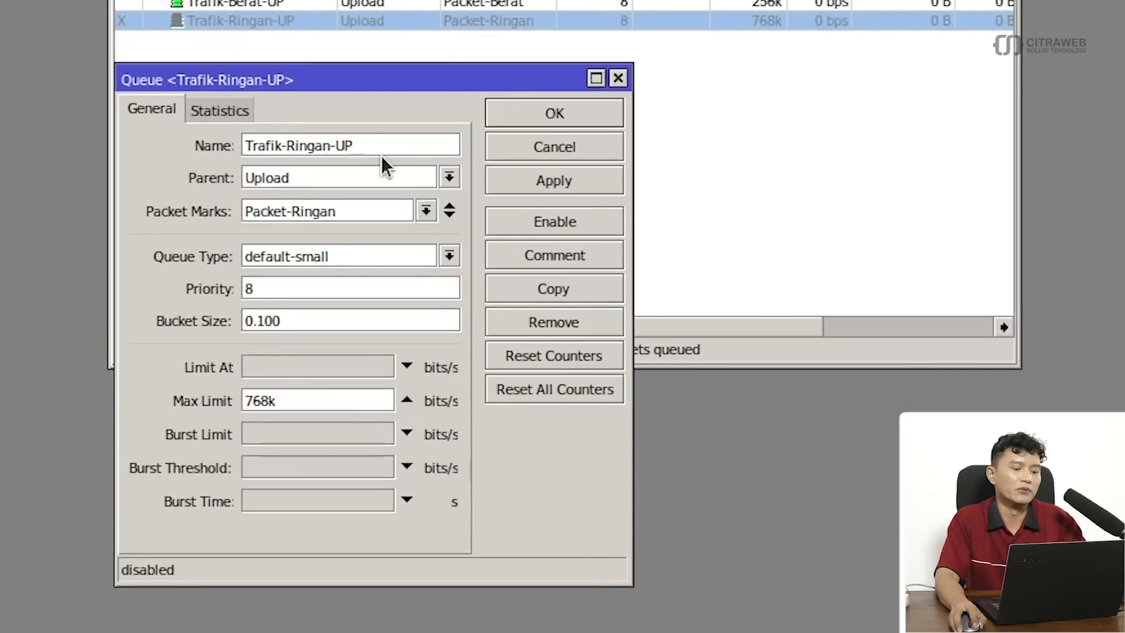
pyautogui.click(367, 175)
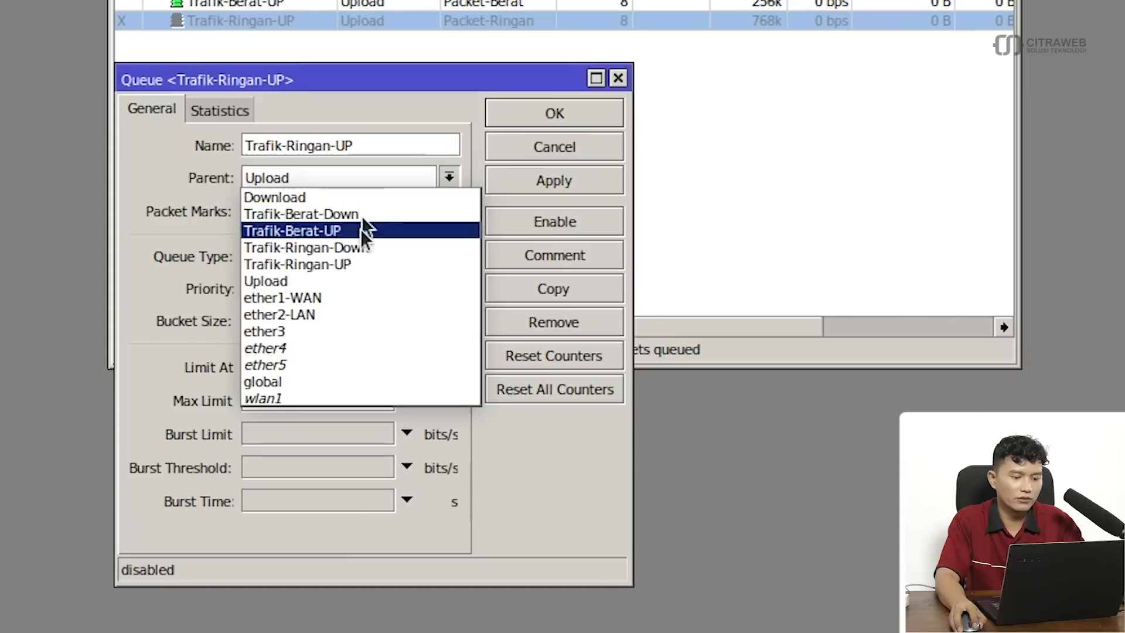
pyautogui.click(360, 280)
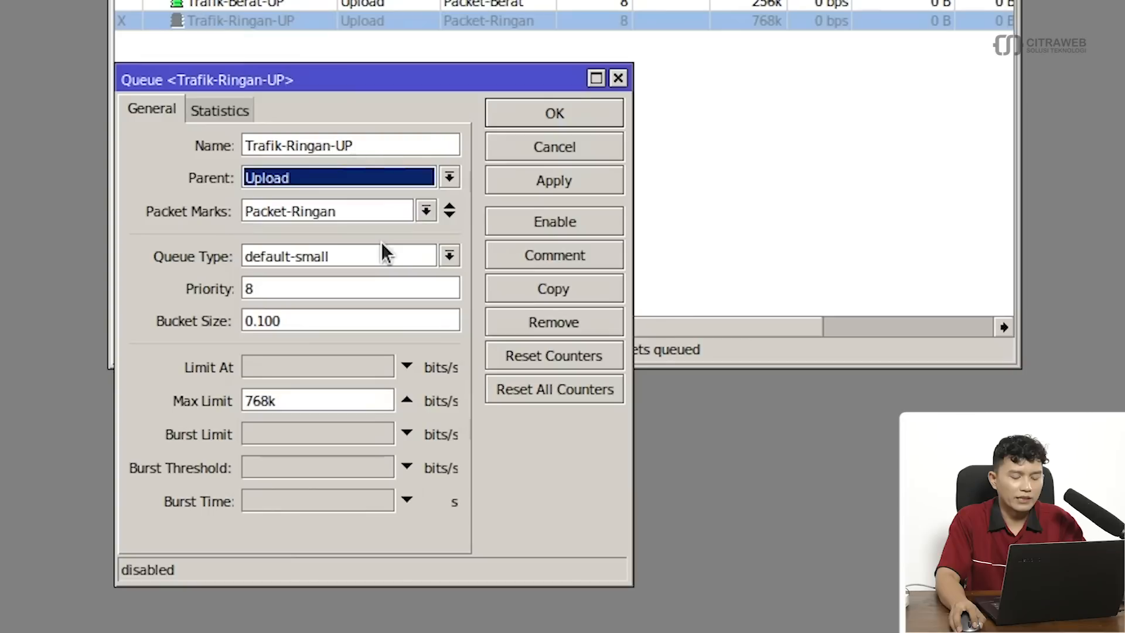
# Select Packet-Ringan as the Trafik-Ringan-UP packet mark, check its max limit, and save and enable the queue
pyautogui.click(419, 214)
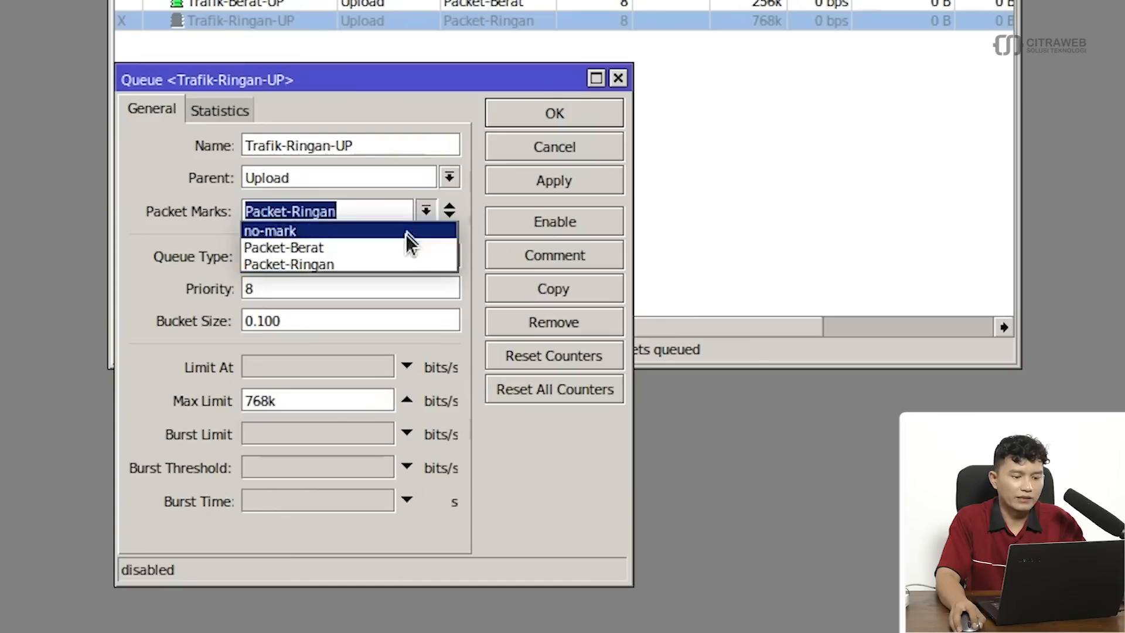
pyautogui.click(399, 263)
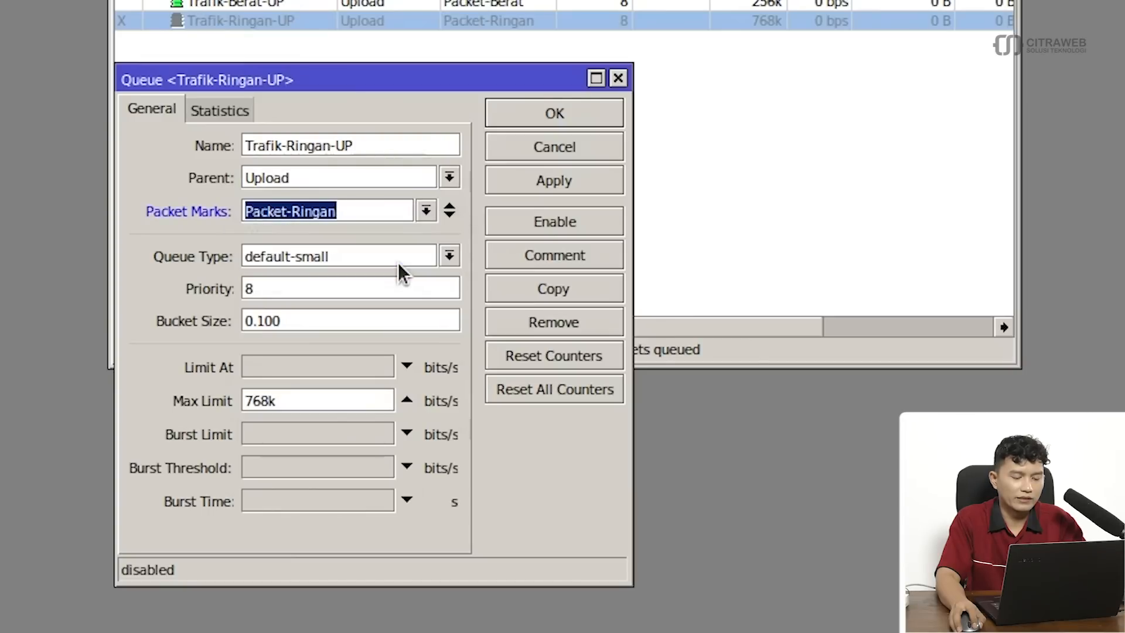
pyautogui.click(349, 217)
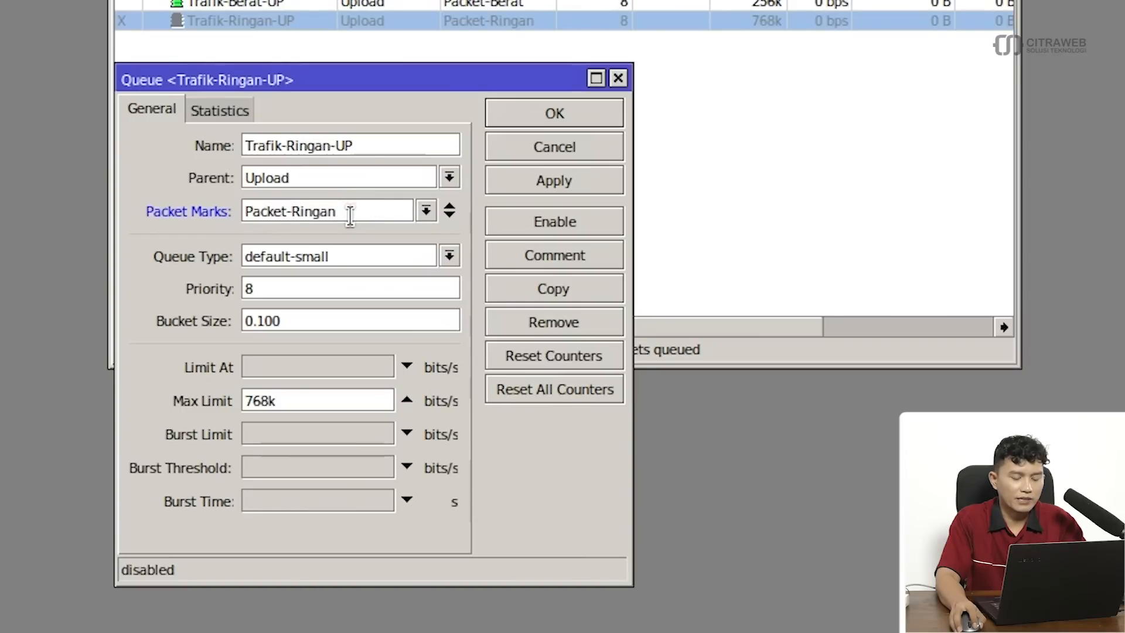
pyautogui.click(292, 393)
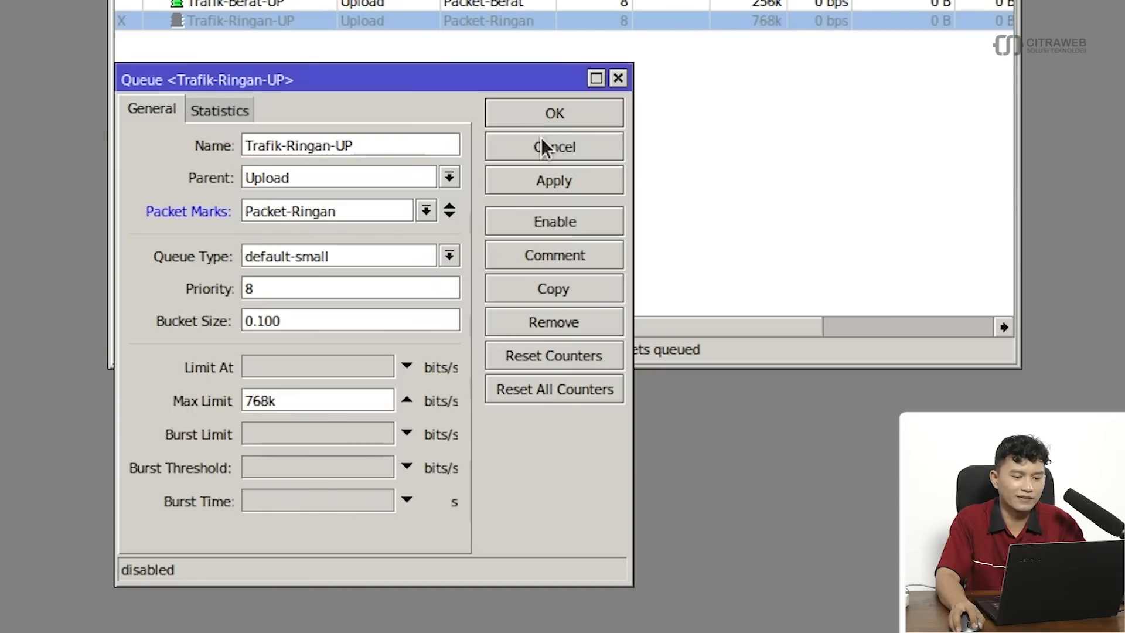
pyautogui.click(547, 117)
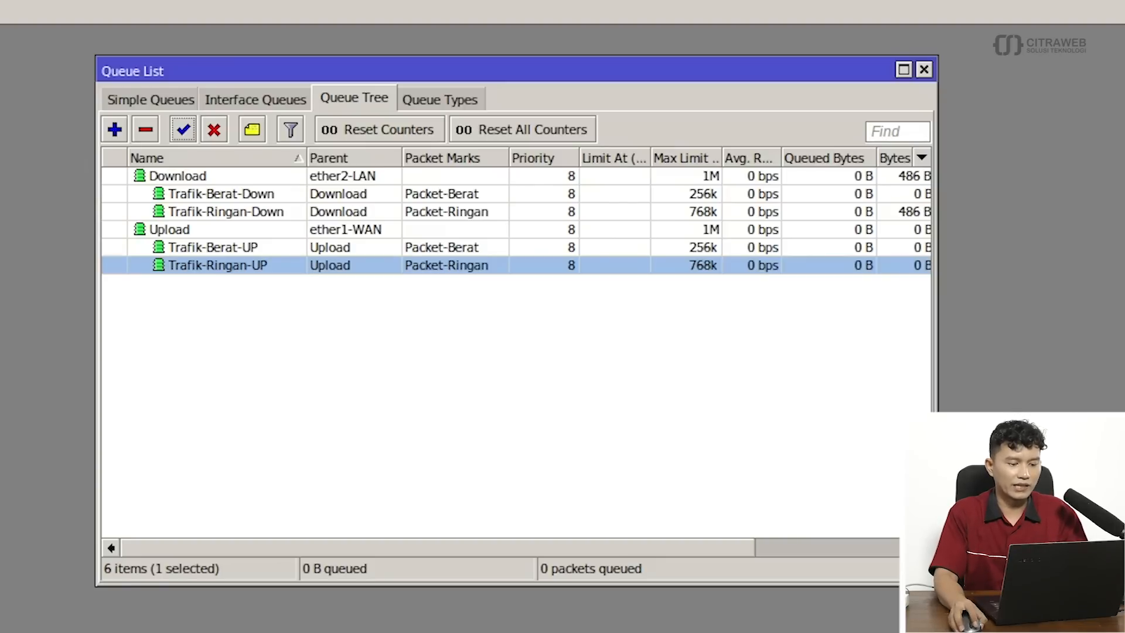
# Compare the packet marks assigned to the heavy and light traffic queues under Download and Upload
pyautogui.click(495, 193)
pyautogui.click(494, 211)
pyautogui.click(484, 245)
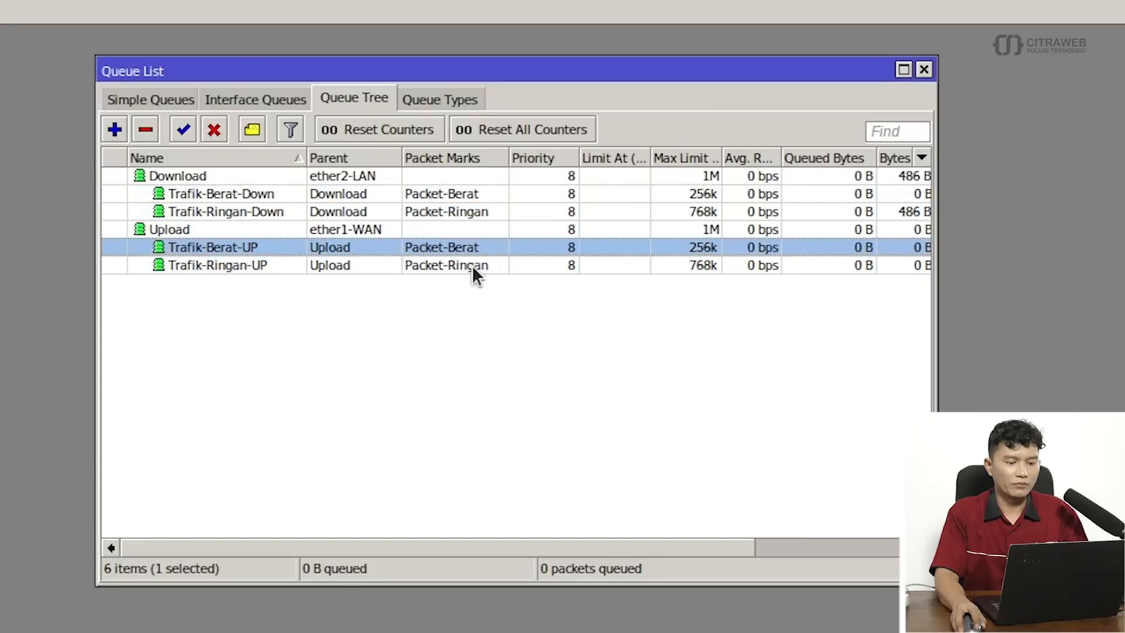
pyautogui.click(473, 264)
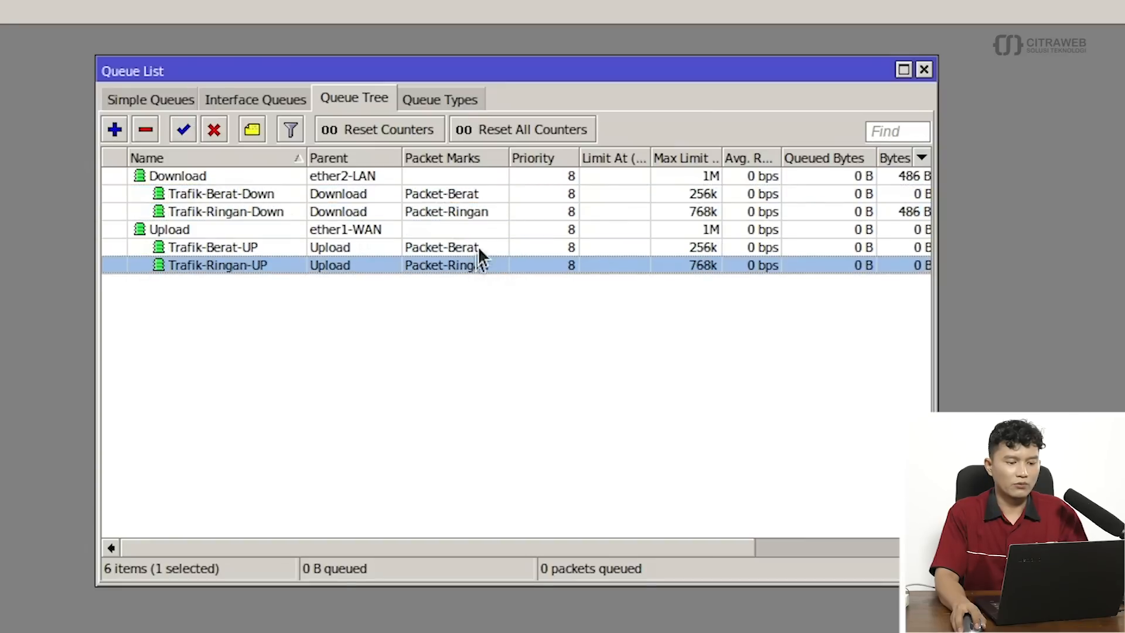
pyautogui.click(487, 194)
pyautogui.click(483, 210)
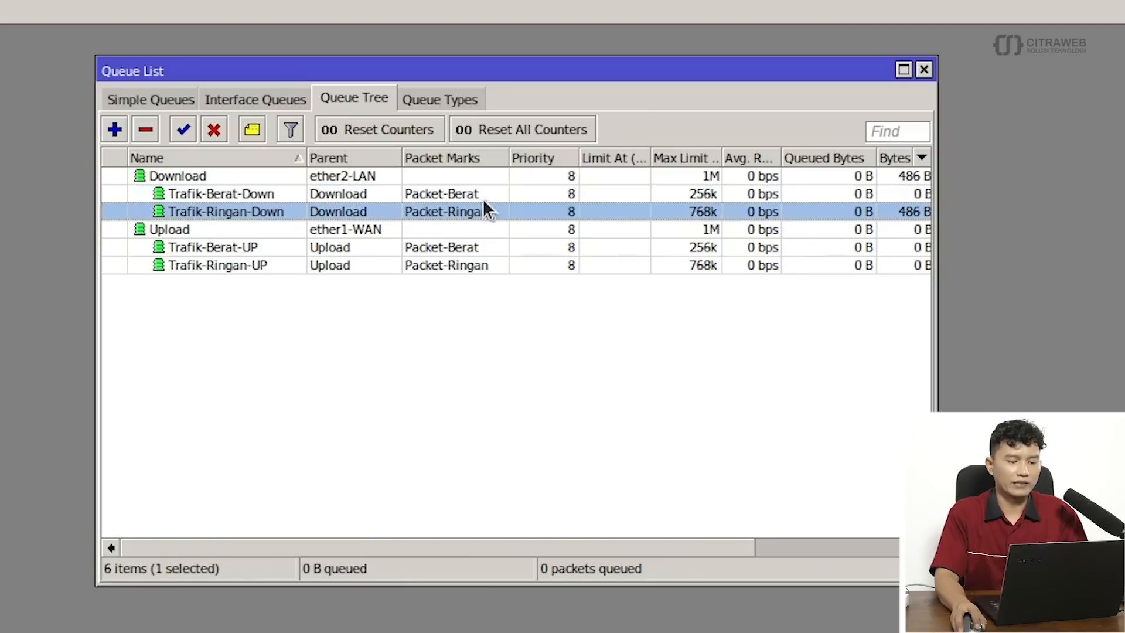
pyautogui.click(474, 245)
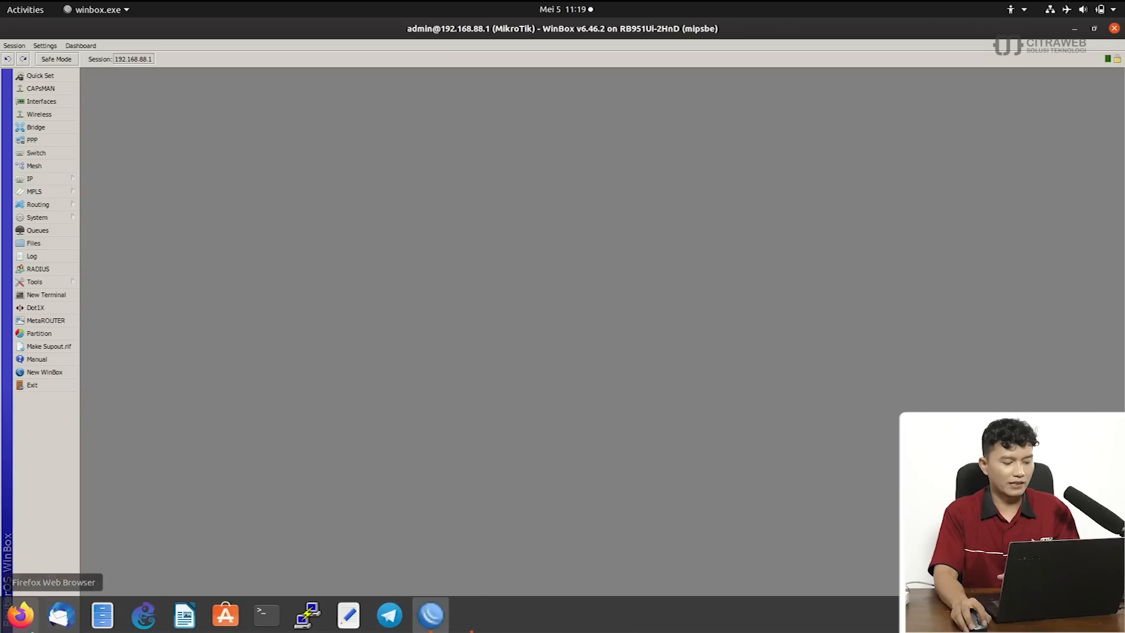
# Open Firefox and shrink and reposition its window so that WinBox stays in view above it
pyautogui.click(22, 626)
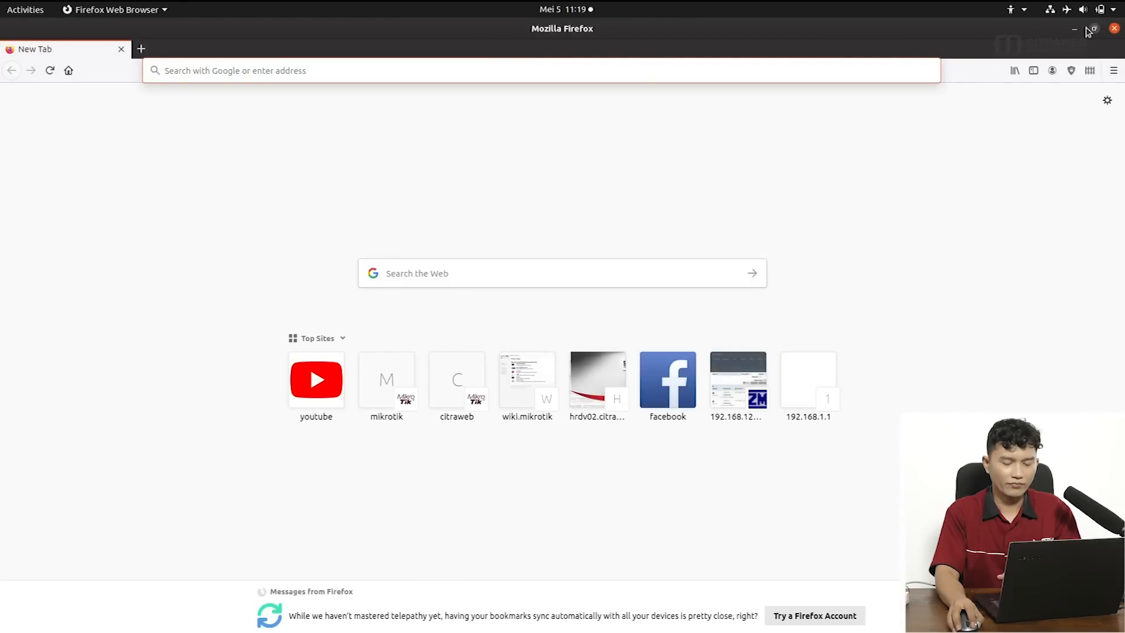
pyautogui.click(1087, 29)
pyautogui.moveTo(515, 353); pyautogui.dragTo(891, 466)
pyautogui.moveTo(538, 59); pyautogui.dragTo(596, 297)
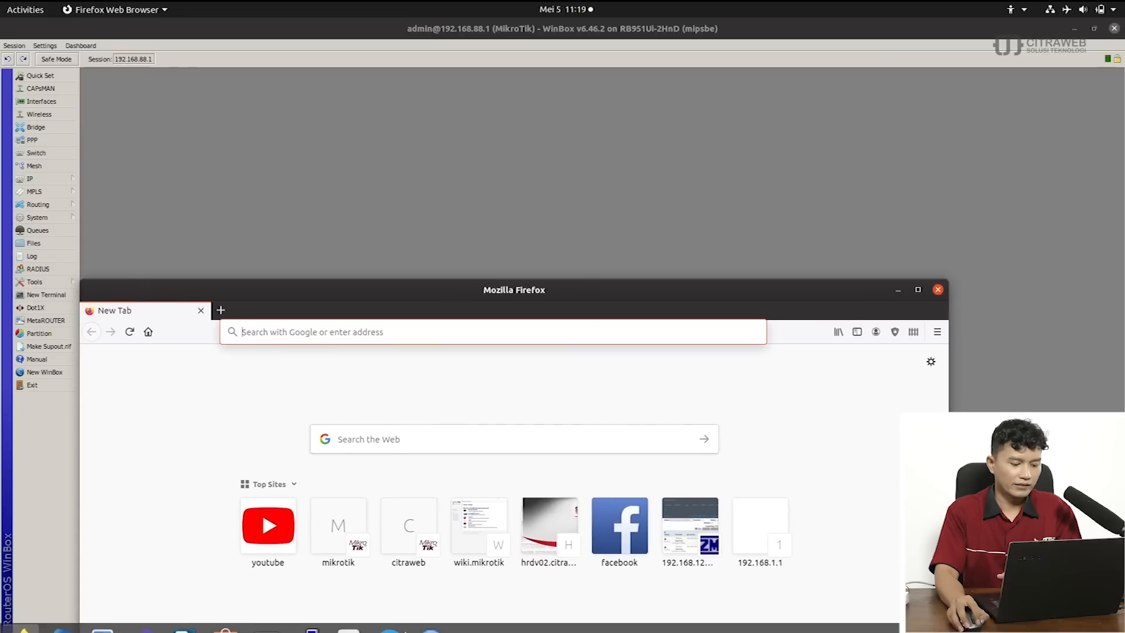
# Switch to WinBox, open the queue tree list, and resize and reposition its window
pyautogui.click(64, 229)
pyautogui.moveTo(868, 246); pyautogui.dragTo(1034, 212)
pyautogui.moveTo(725, 91); pyautogui.dragTo(581, 240)
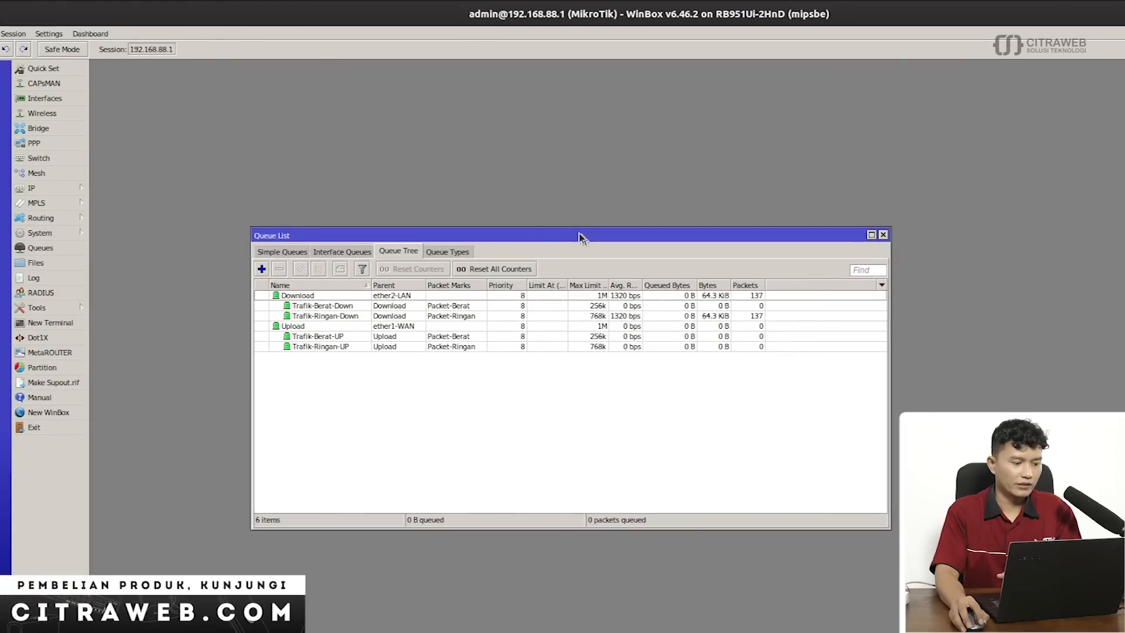
# Open the firewall mangle rules and arrange their window side by side with the Queue List
pyautogui.click(72, 188)
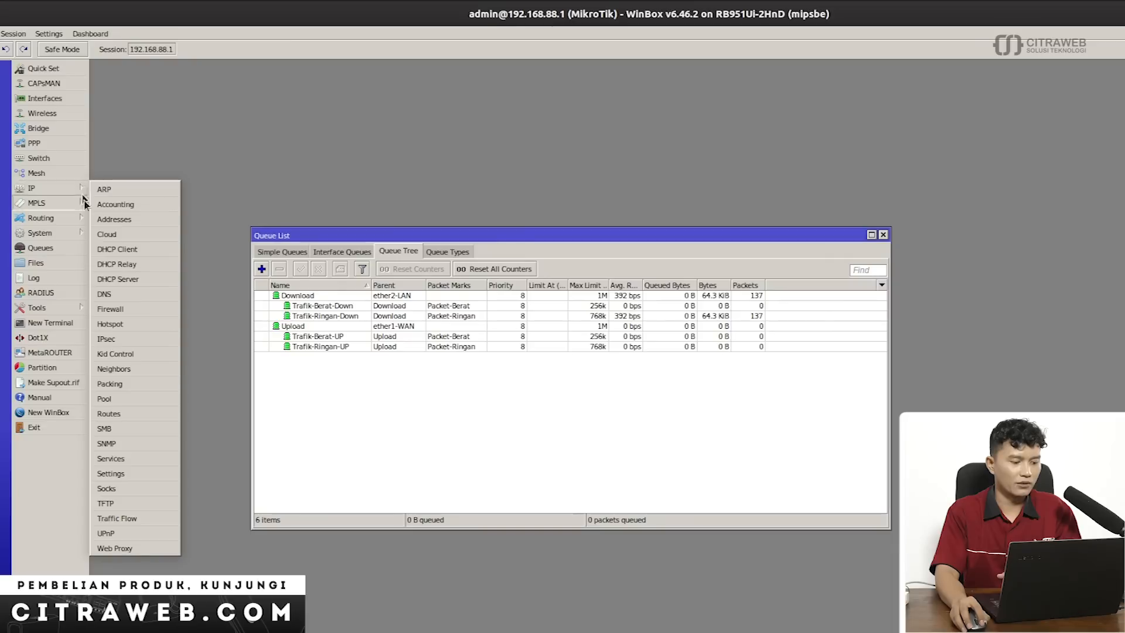
pyautogui.click(121, 310)
pyautogui.moveTo(335, 235); pyautogui.dragTo(291, 221)
pyautogui.moveTo(557, 73); pyautogui.dragTo(869, 67)
pyautogui.moveTo(524, 222); pyautogui.dragTo(459, 76)
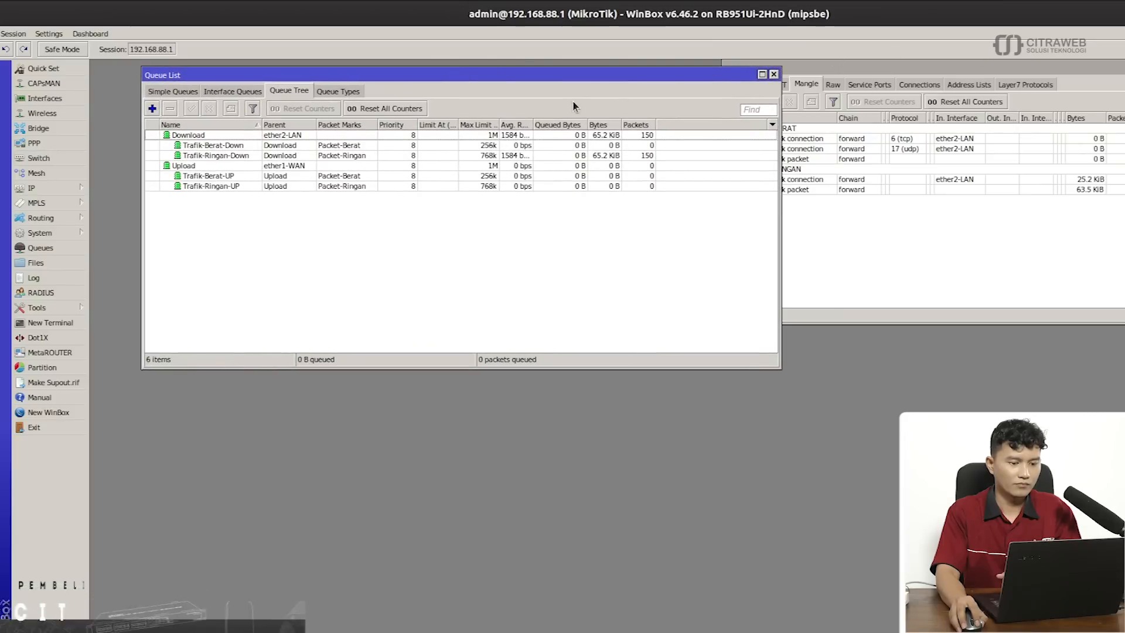
pyautogui.moveTo(567, 75); pyautogui.dragTo(531, 72)
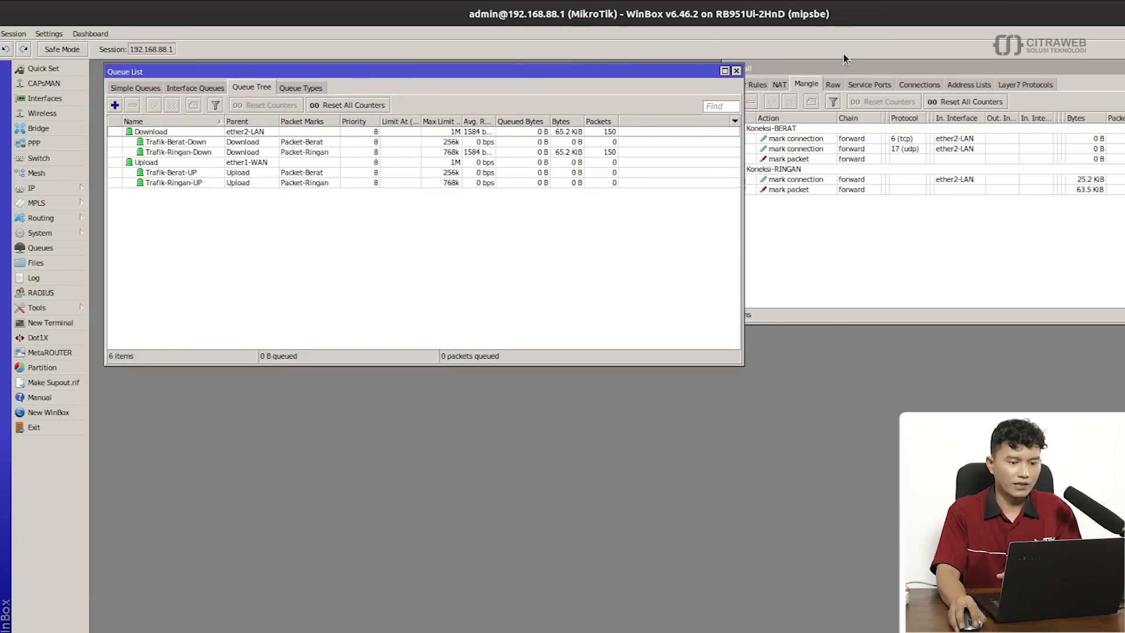
pyautogui.click(844, 68)
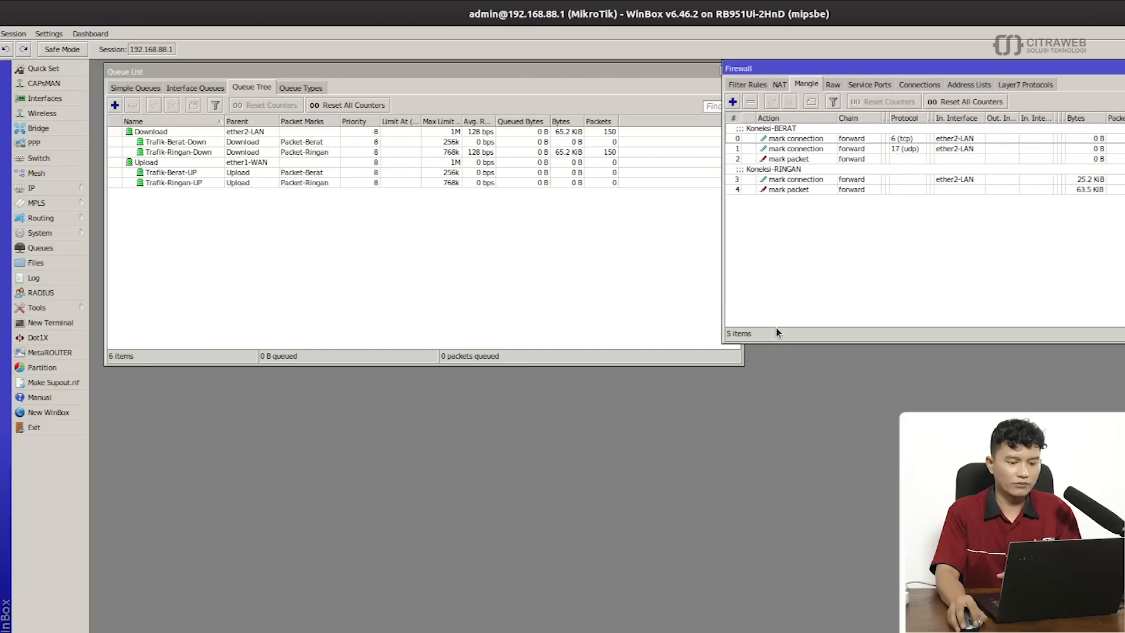
pyautogui.moveTo(778, 339); pyautogui.dragTo(779, 371)
pyautogui.moveTo(842, 64); pyautogui.dragTo(808, 65)
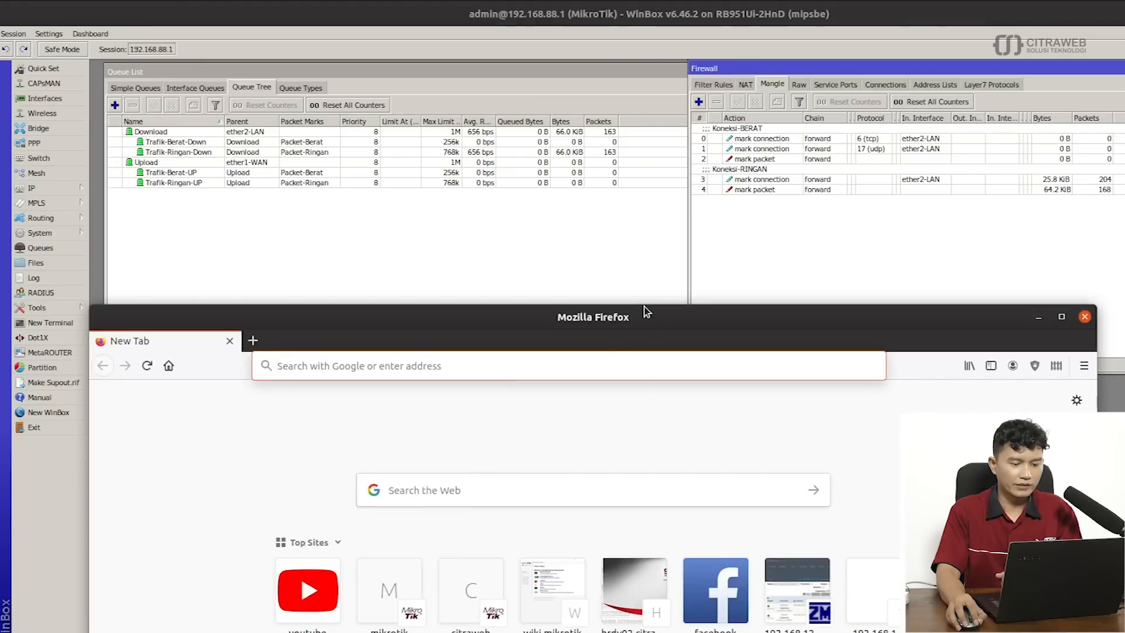
# Place Firefox below the two WinBox lists, open YouTube, and search for "mikrotik indonesia"
pyautogui.moveTo(645, 306); pyautogui.dragTo(682, 294)
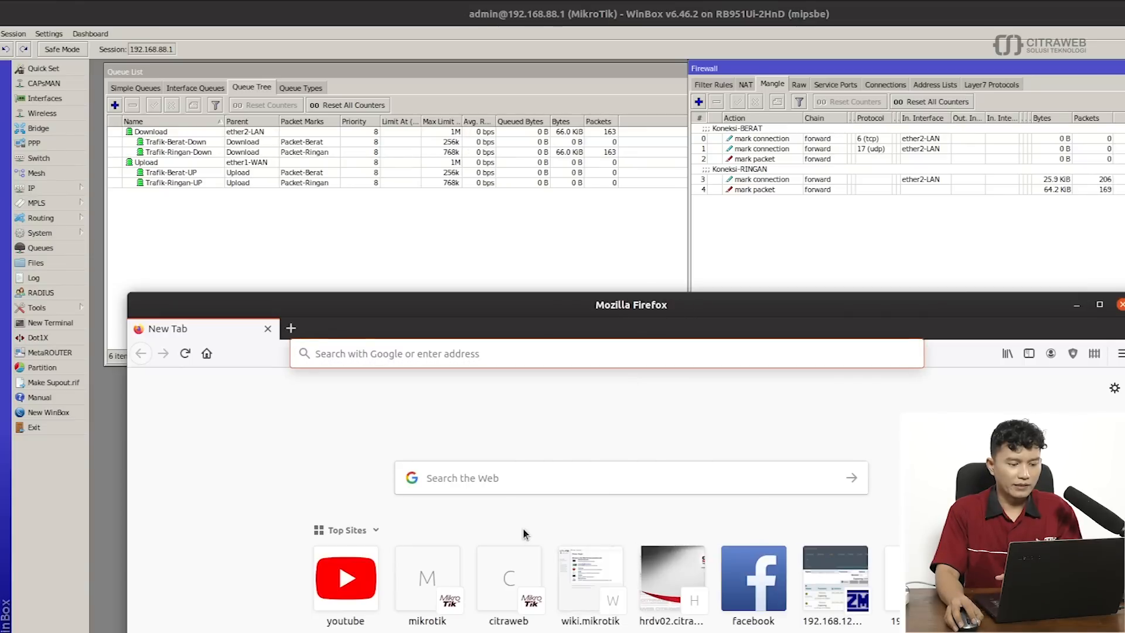
pyautogui.click(354, 578)
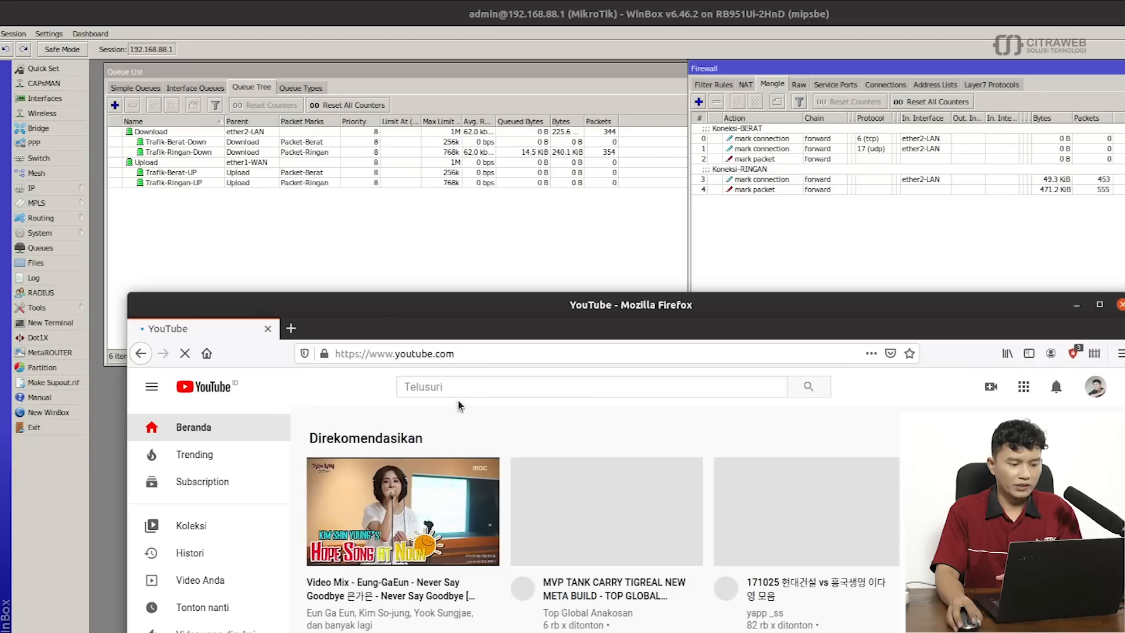
pyautogui.click(468, 382)
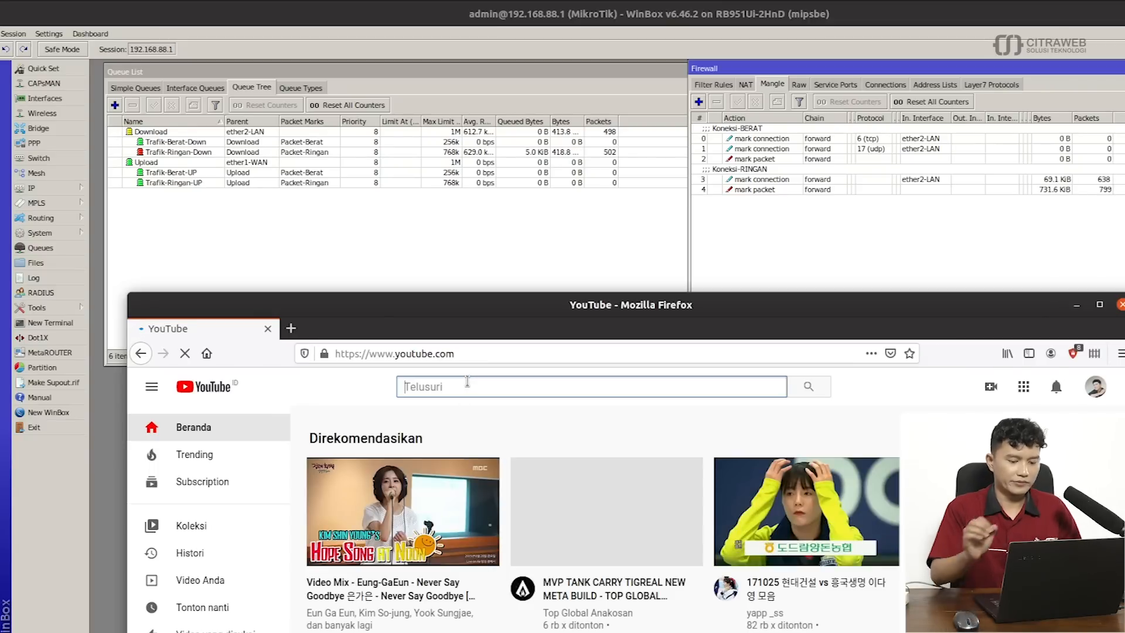
pyautogui.write('Mikrotik')
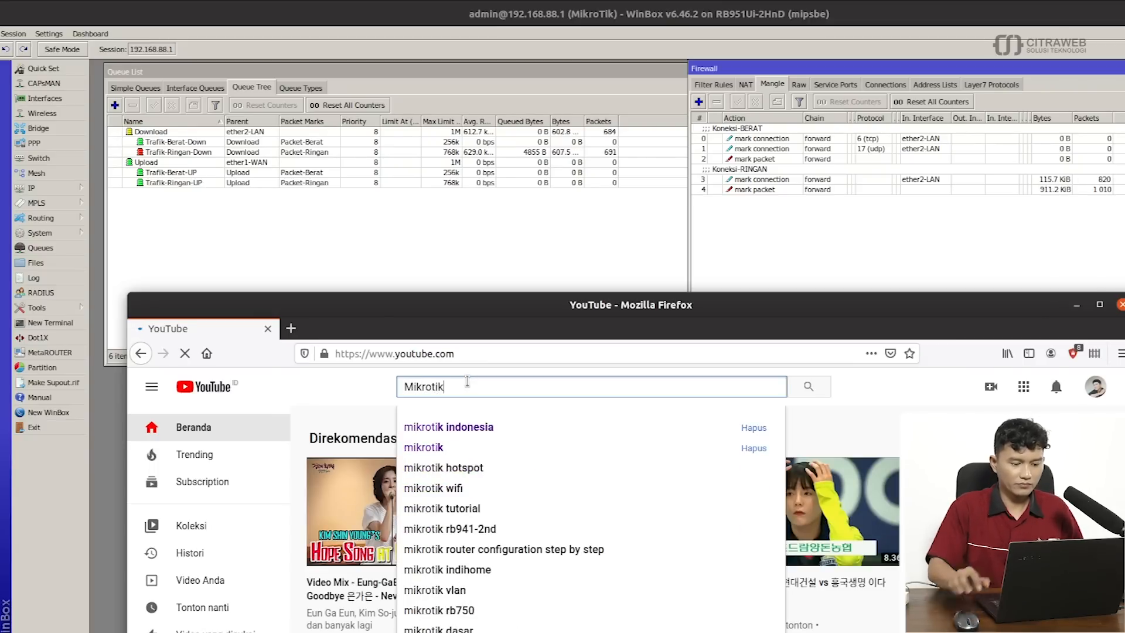
pyautogui.click(468, 429)
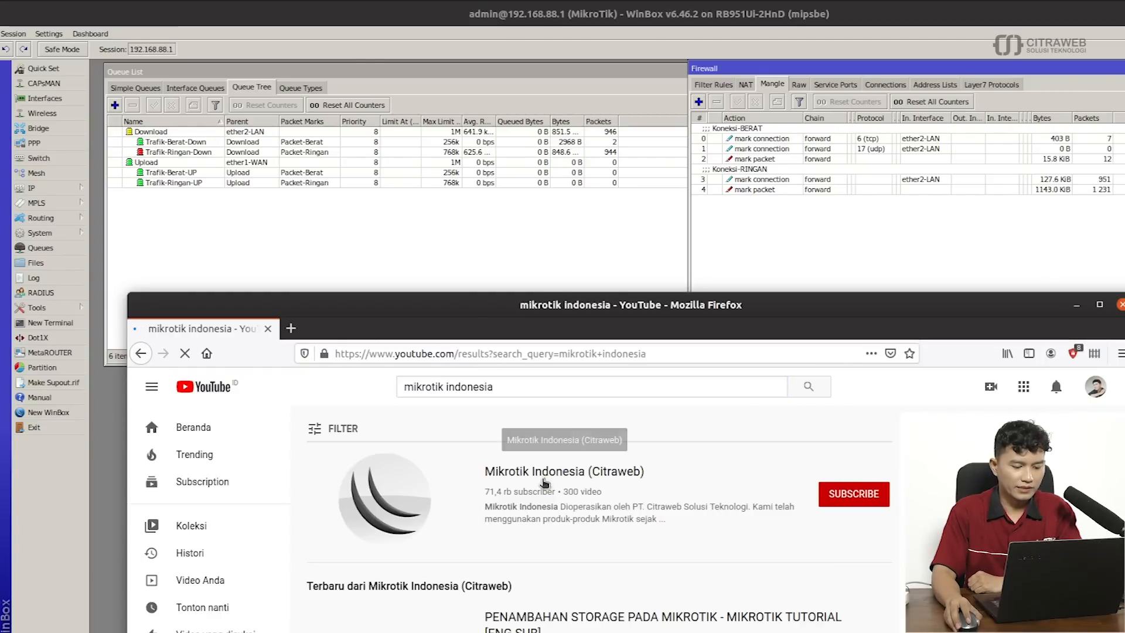
# Mute the computer's sound while the YouTube search results for "mikrotik indonesia" load
pyautogui.scroll(-3, 545, 482)
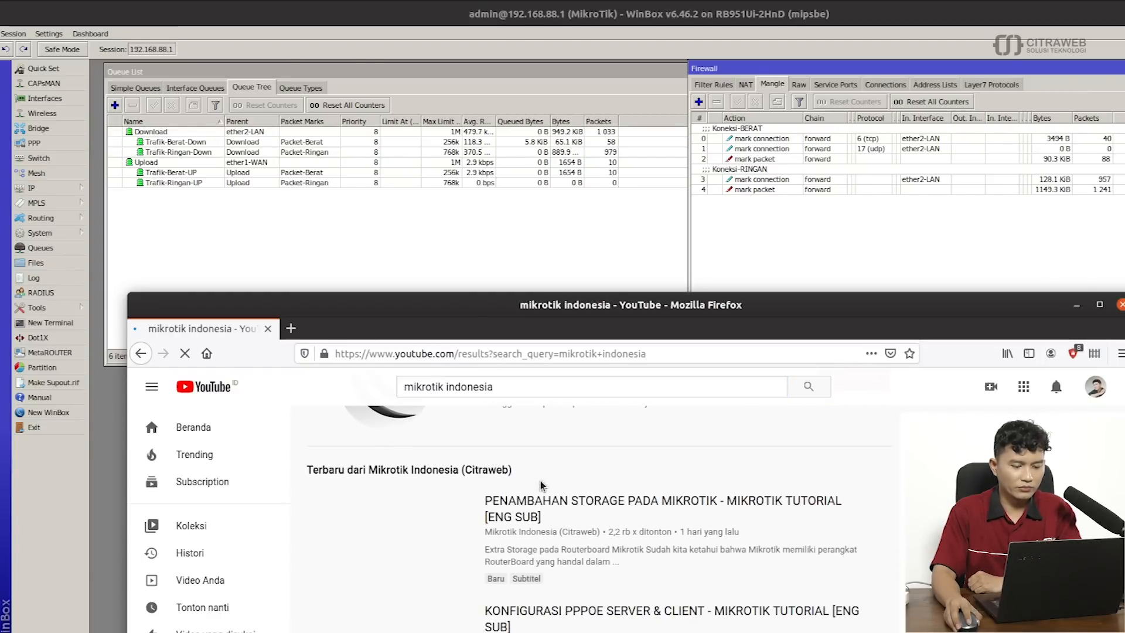
pyautogui.scroll(-2, 545, 492)
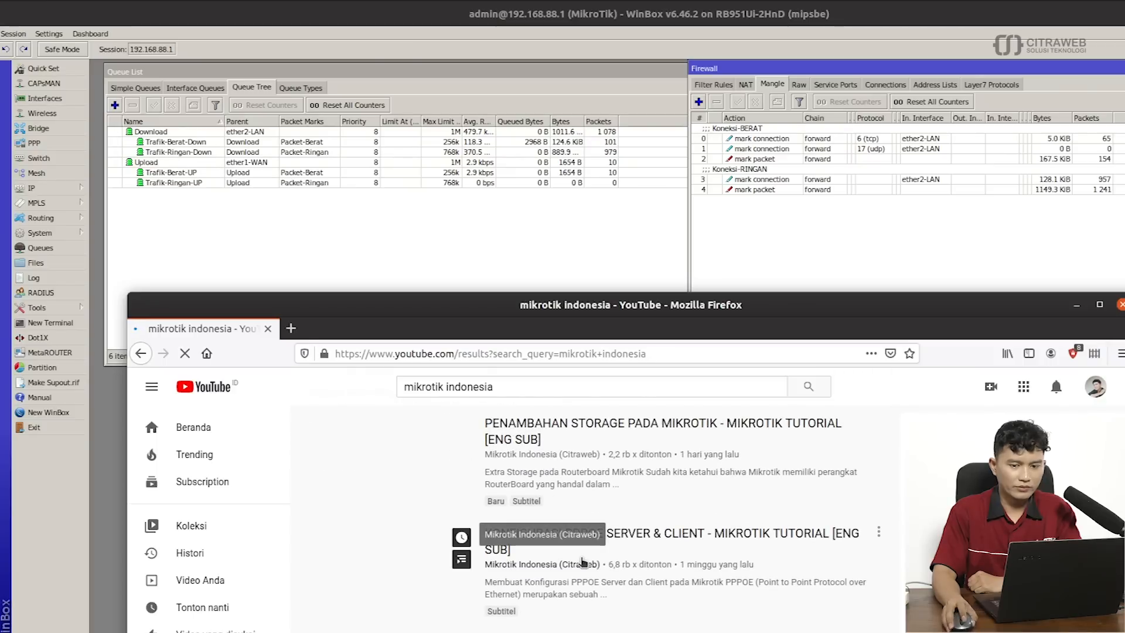
pyautogui.click(1123, 1)
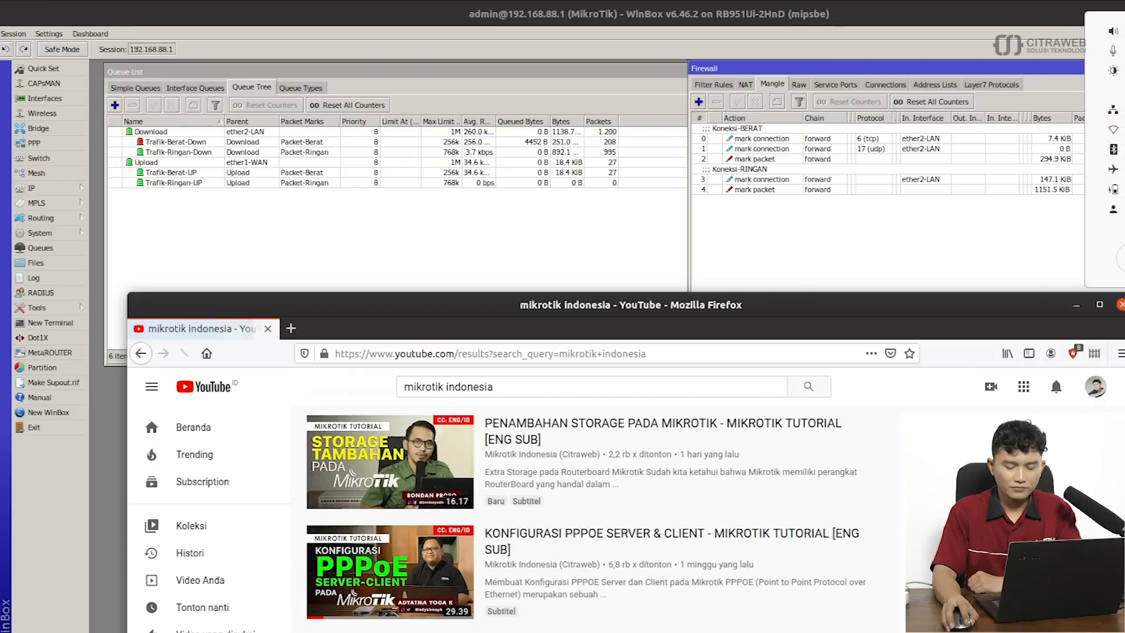
pyautogui.press('Escape')
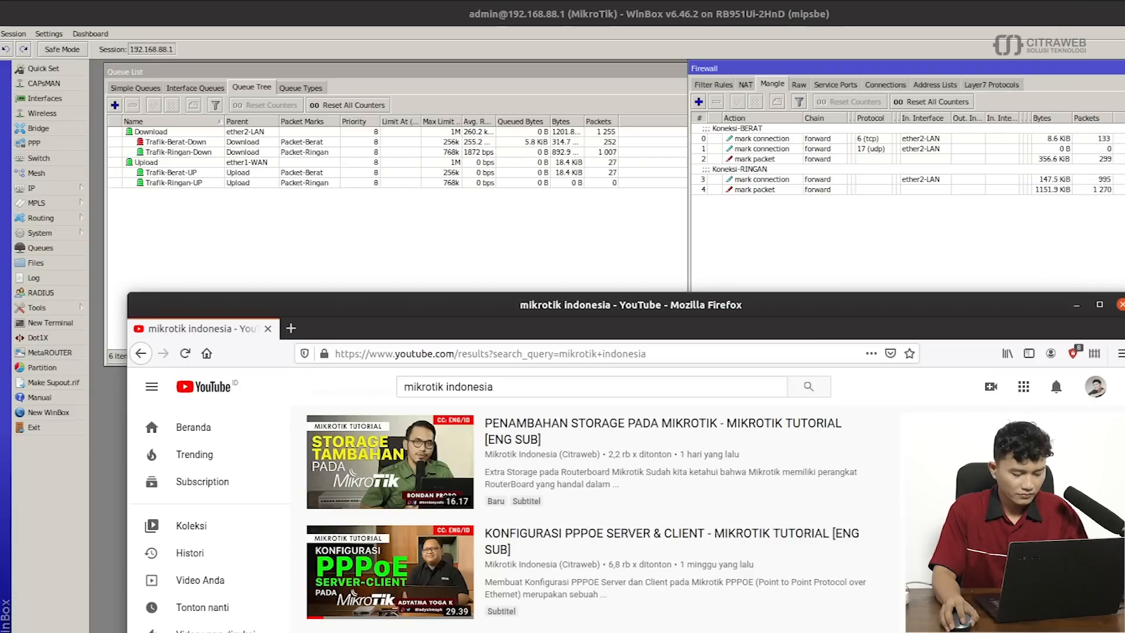
pyautogui.press('XF86AudioMute')
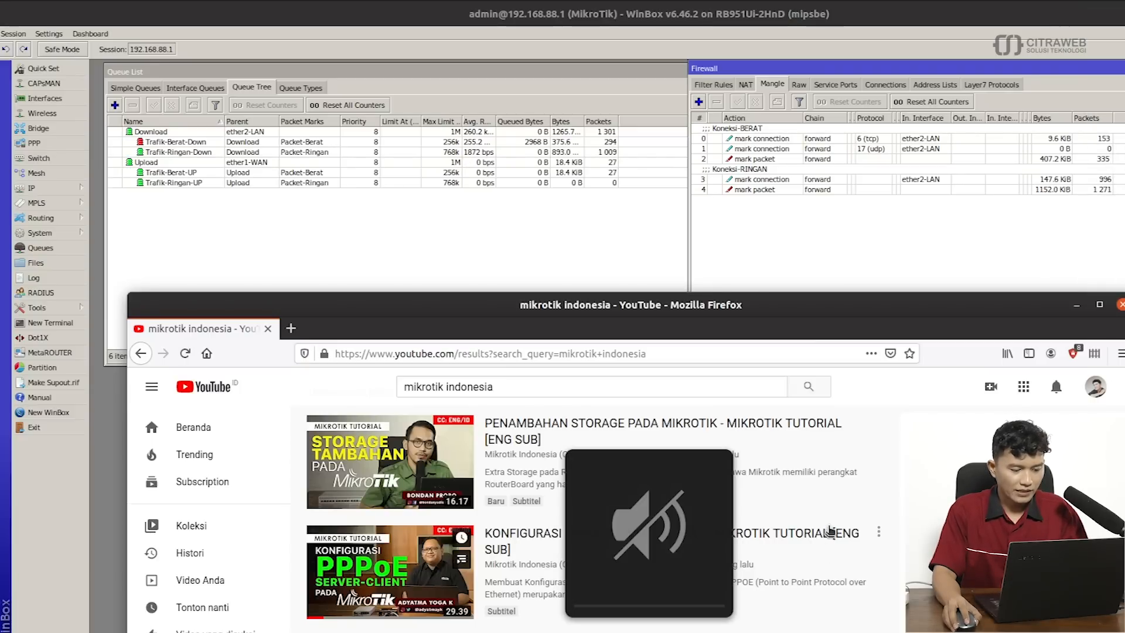
# Browse the search results and play the video "PENAMBAHAN STORAGE PADA MIKROTIK - MIKROTIK TUTORIAL [ENG SUB]"
pyautogui.scroll(2, 829, 529)
pyautogui.scroll(-5, 829, 533)
pyautogui.scroll(-8, 831, 536)
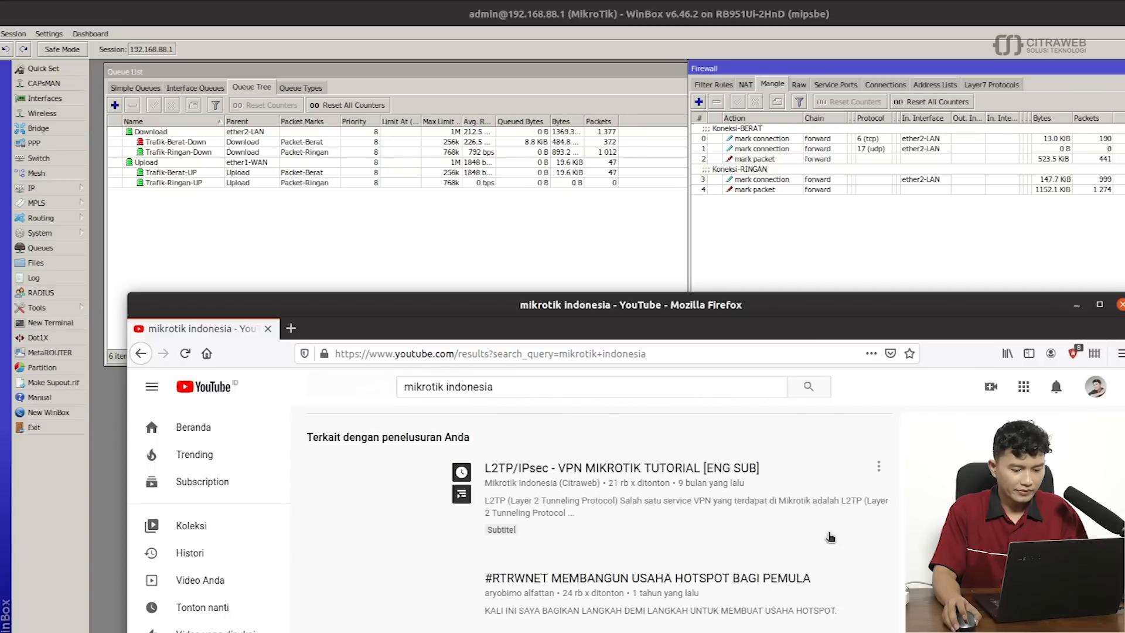
pyautogui.scroll(-1, 830, 537)
pyautogui.scroll(10, 829, 538)
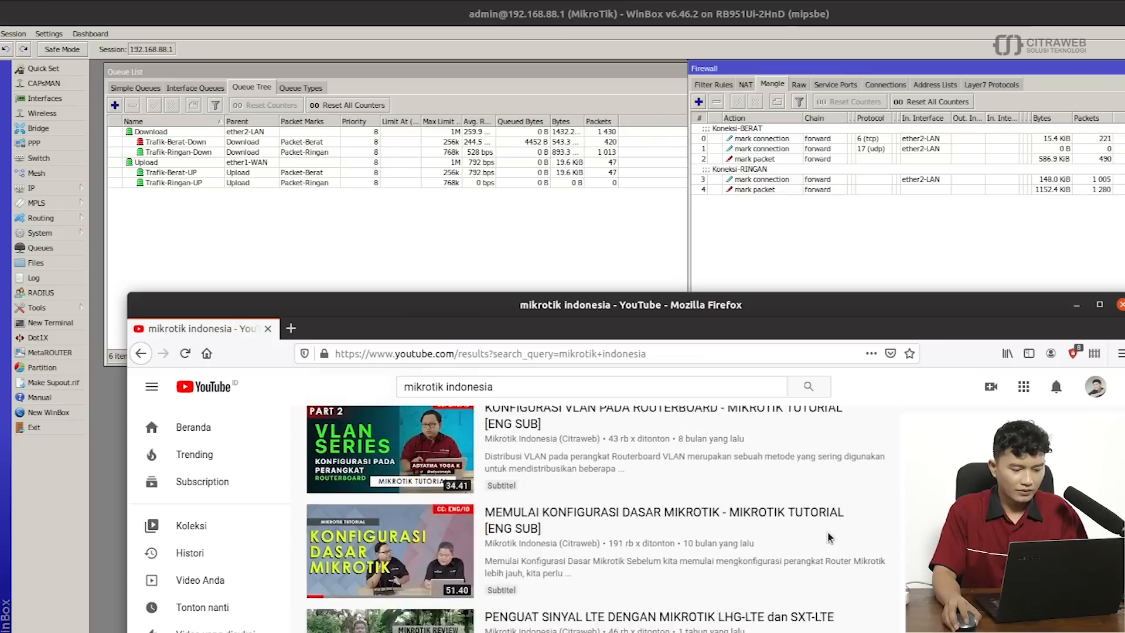
pyautogui.scroll(1, 831, 537)
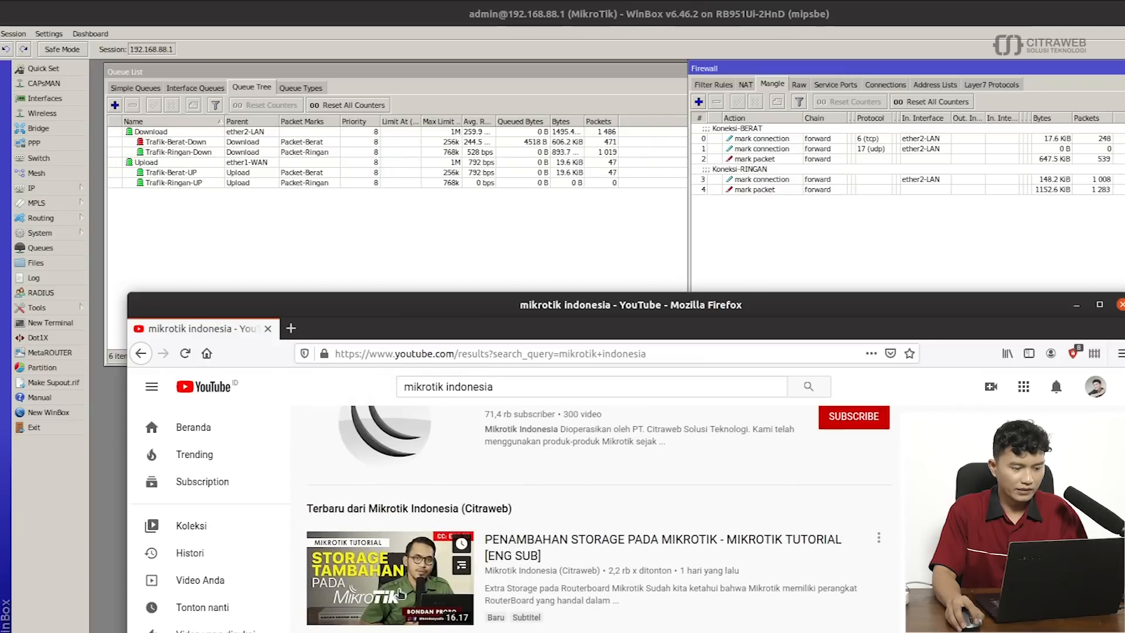
pyautogui.click(394, 587)
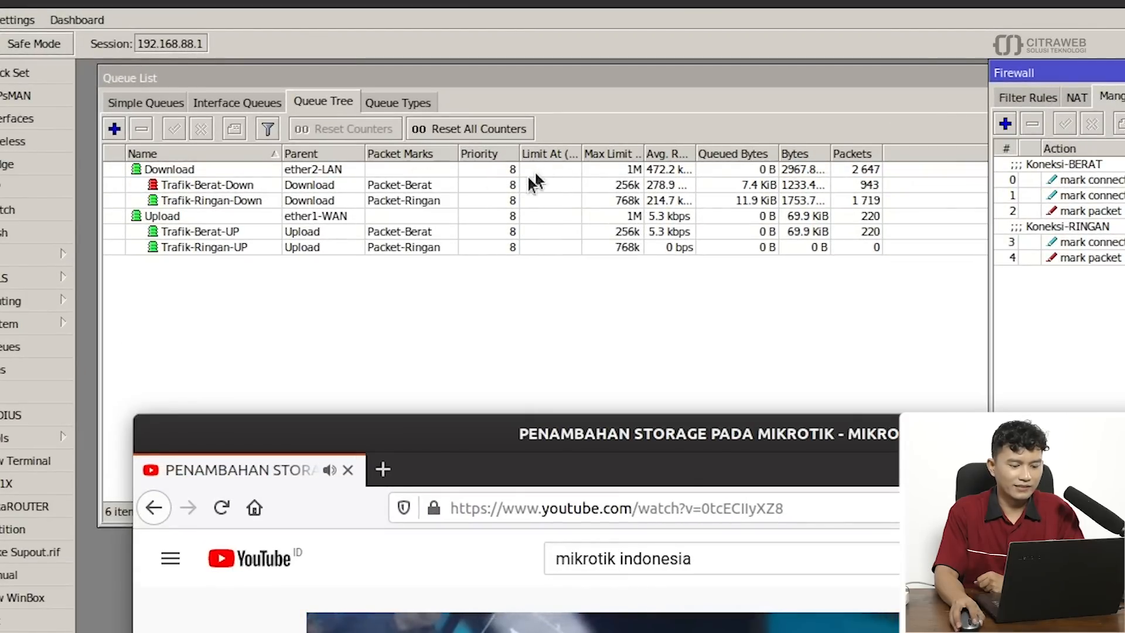
# Switch to WinBox and examine the Trafik-Berat-Down queue's traffic beside the firewall mangle rules while the video plays
pyautogui.moveTo(701, 428); pyautogui.dragTo(675, 405)
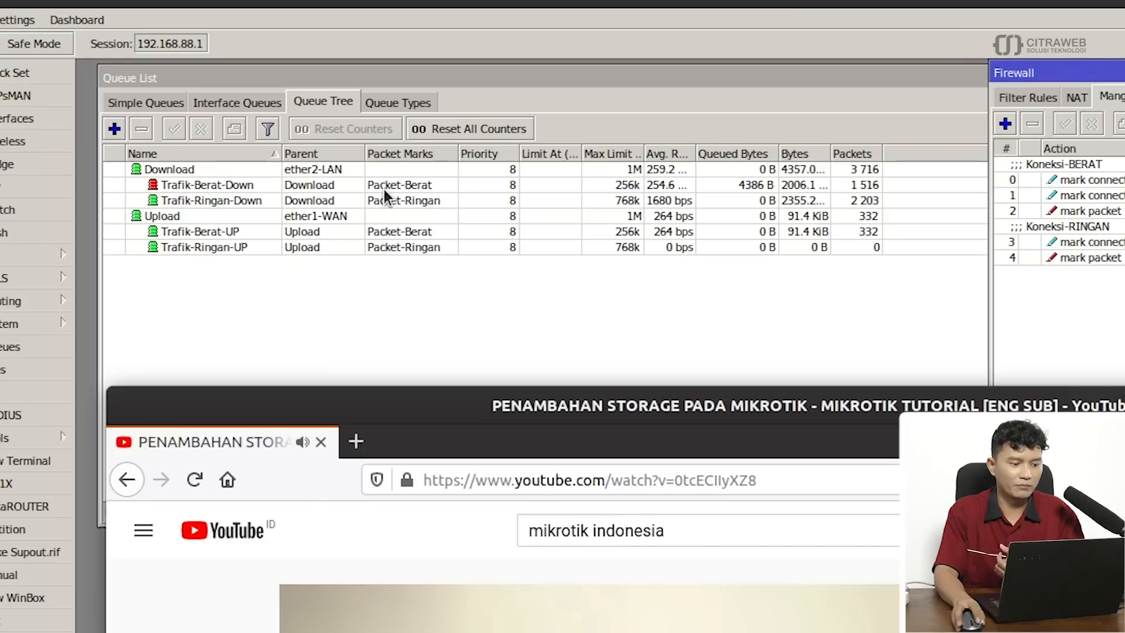
pyautogui.click(385, 188)
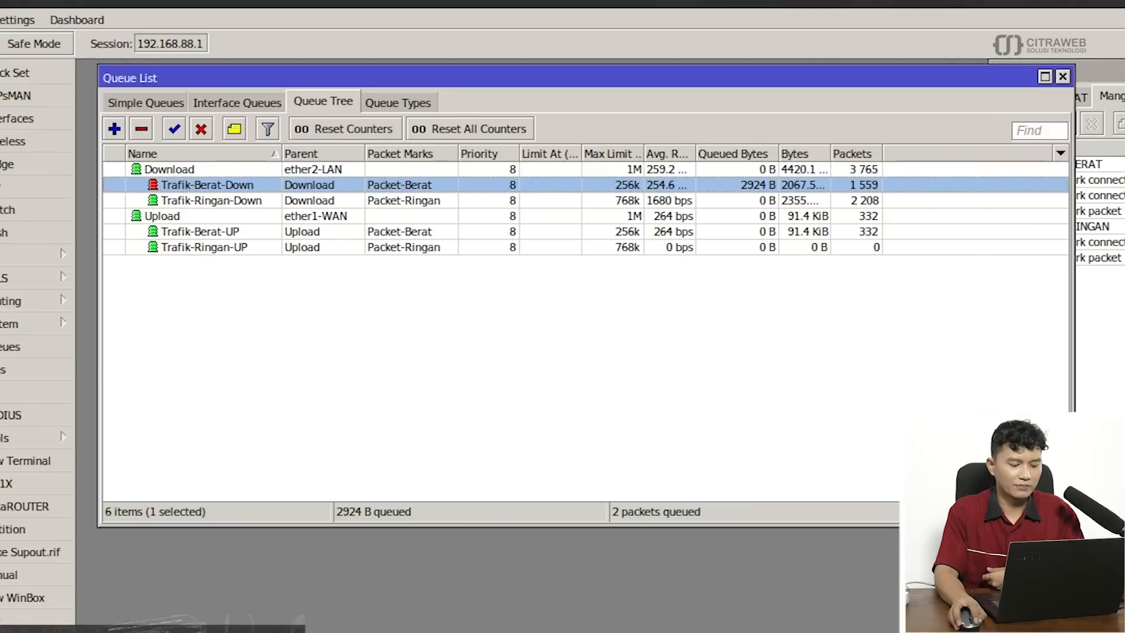
pyautogui.hotkey('alt', 'Tab')
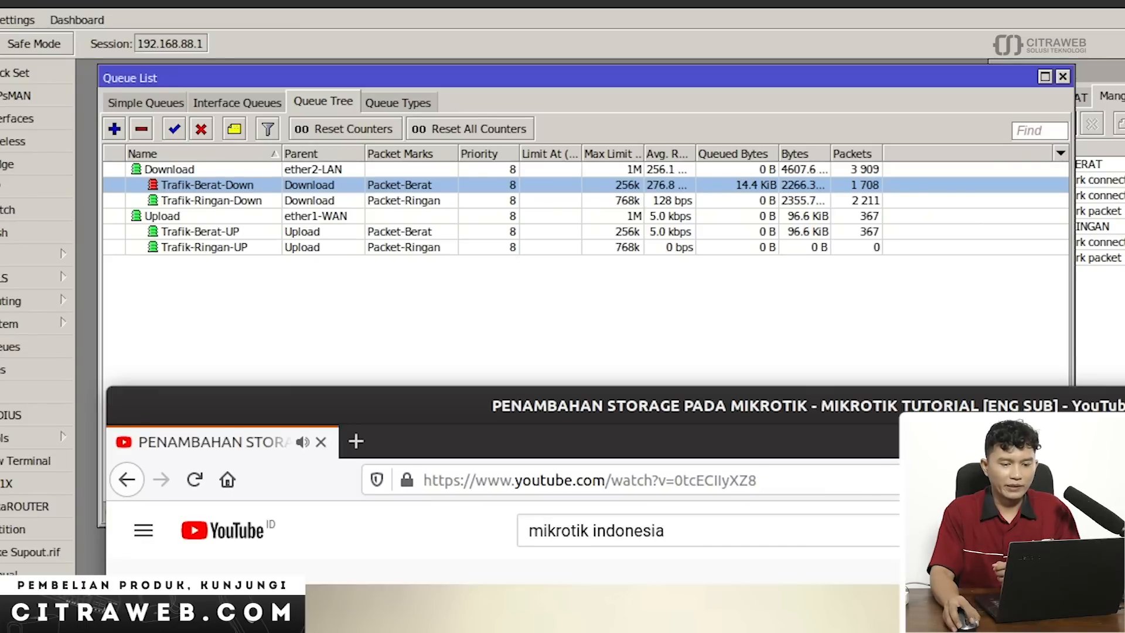
pyautogui.hotkey('alt', 'Tab')
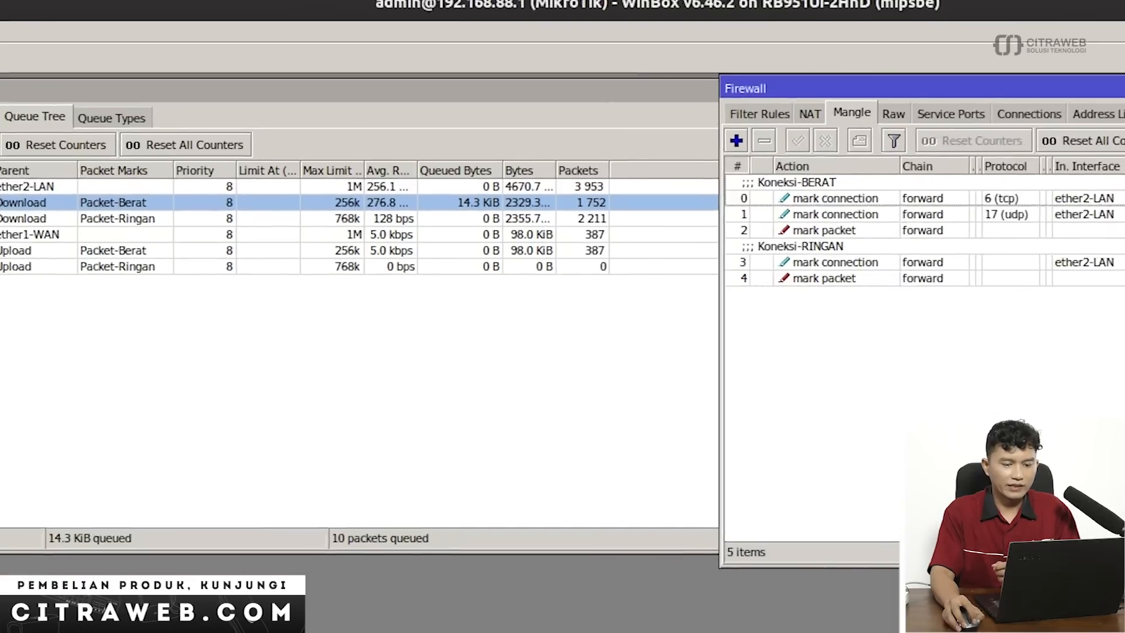